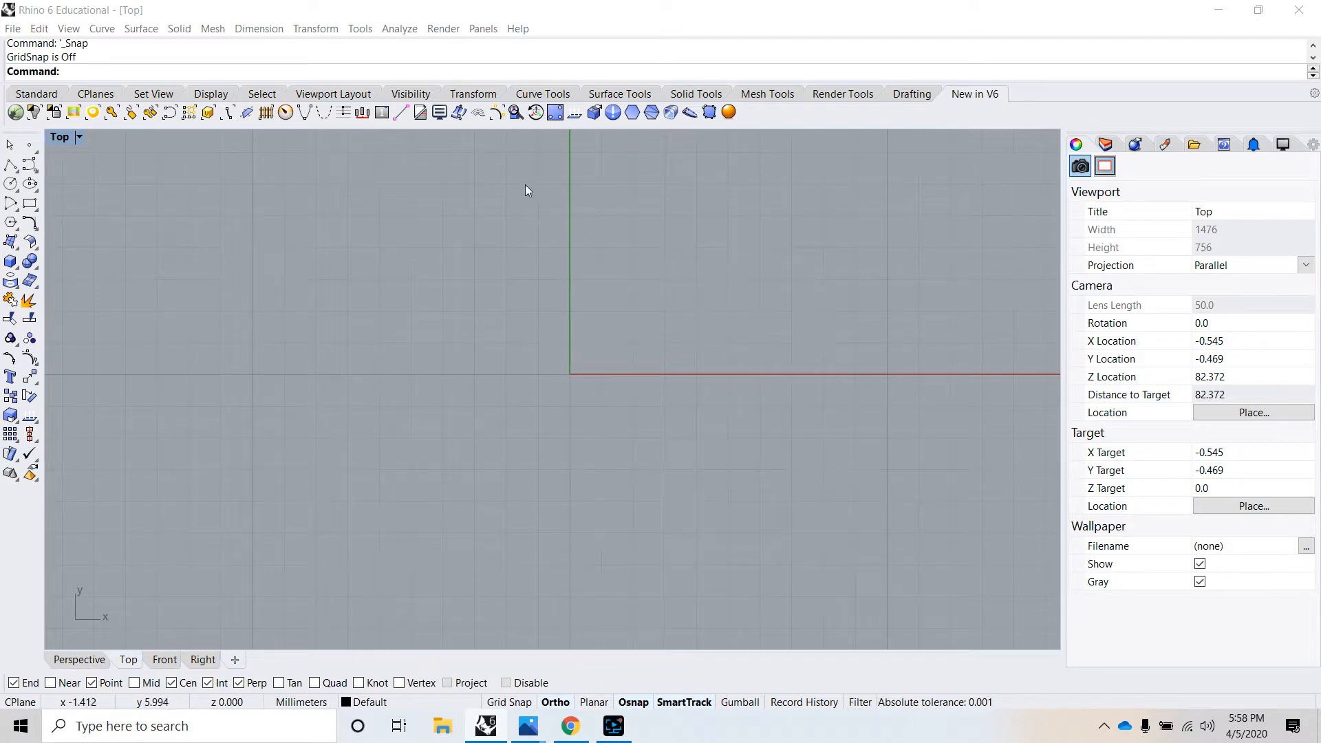
# - Draw a corner-to-corner rectangle starting at -10,-5 with a length of 20 mm and a width of 10 mm
pyautogui.click(102, 28)
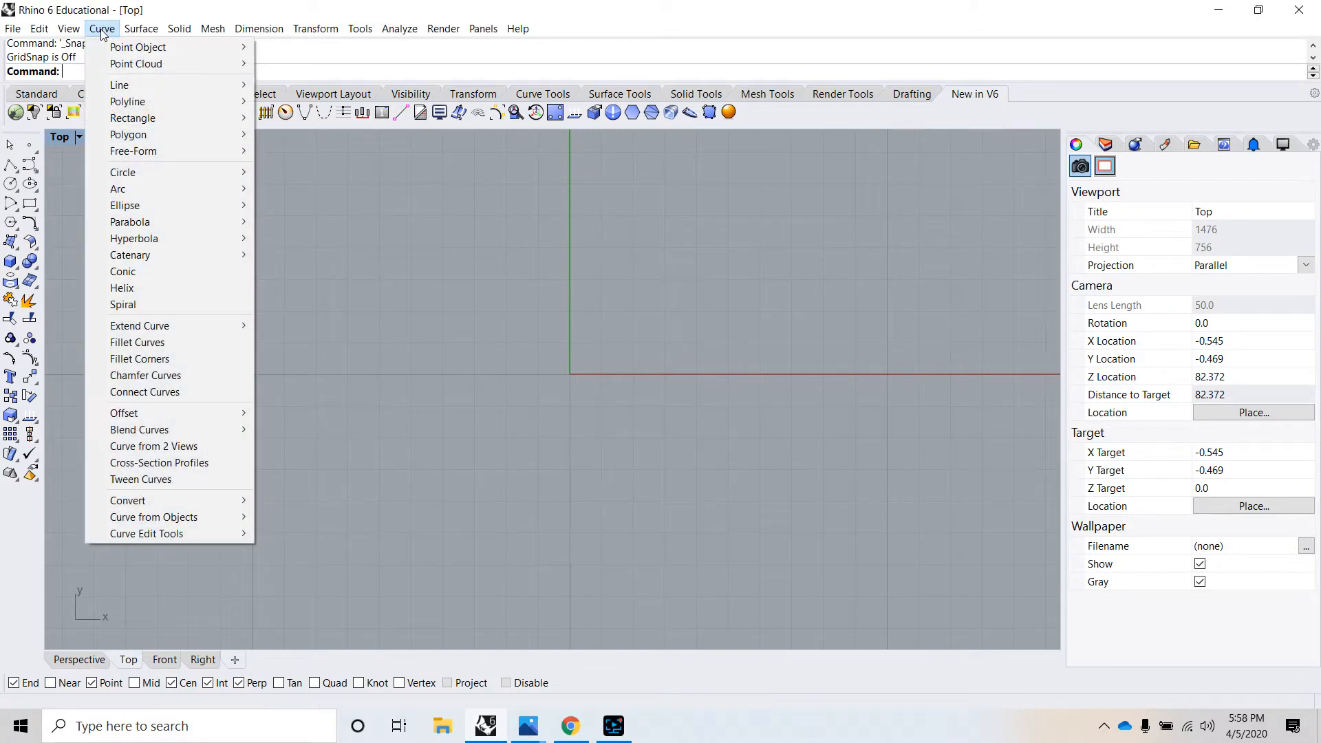
pyautogui.moveTo(147, 119)
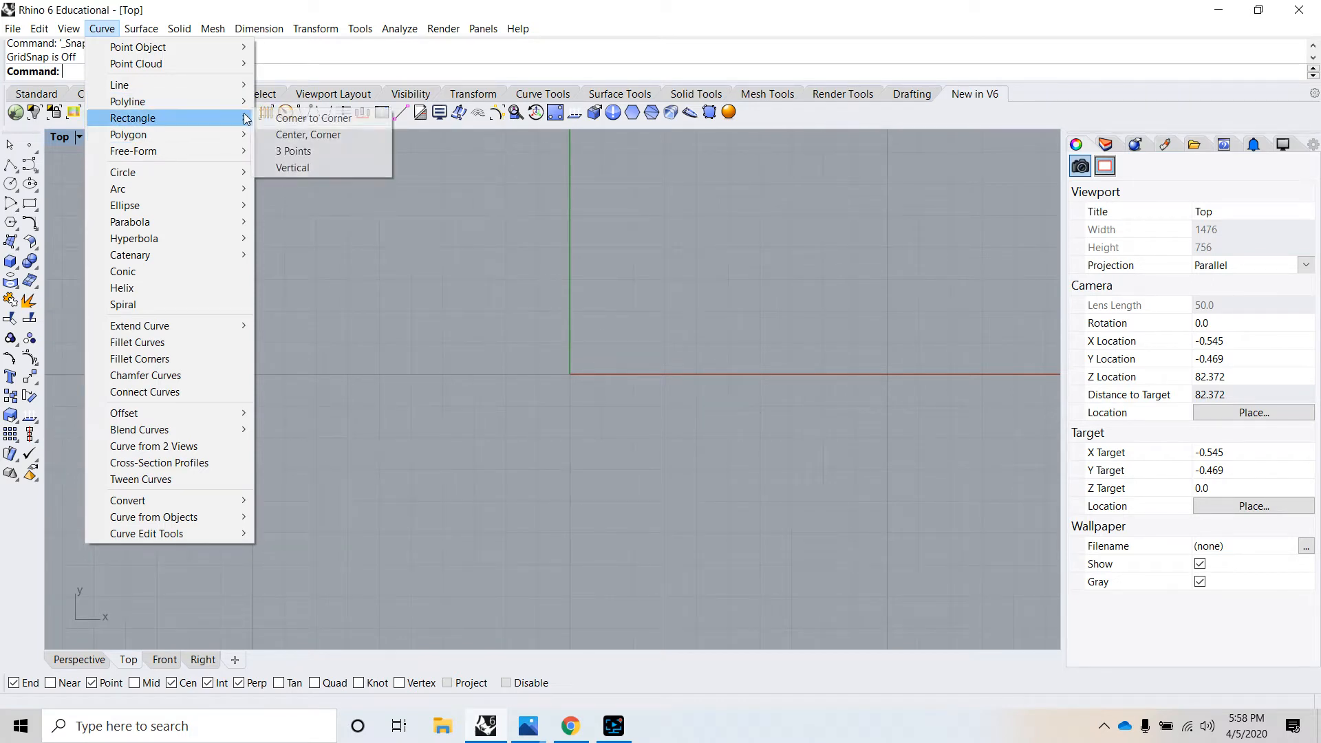
pyautogui.click(278, 118)
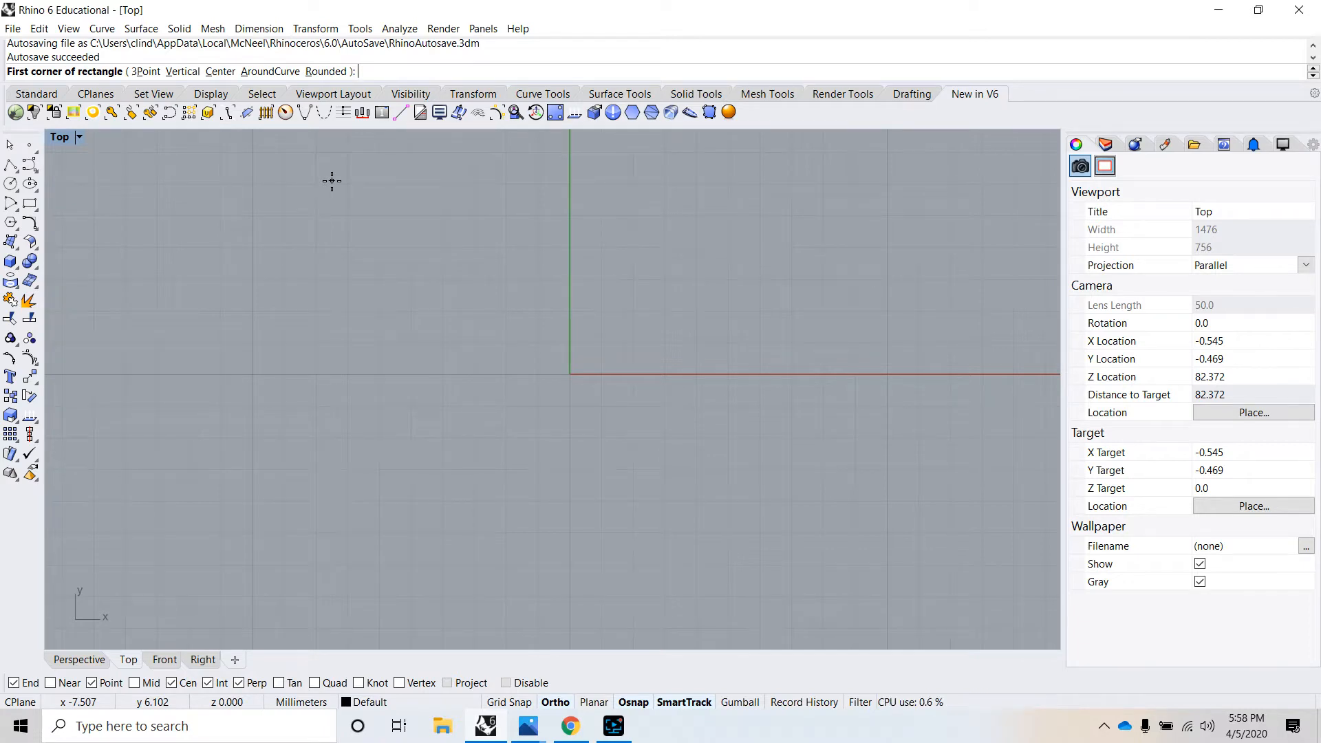
pyautogui.write('-10,-5')
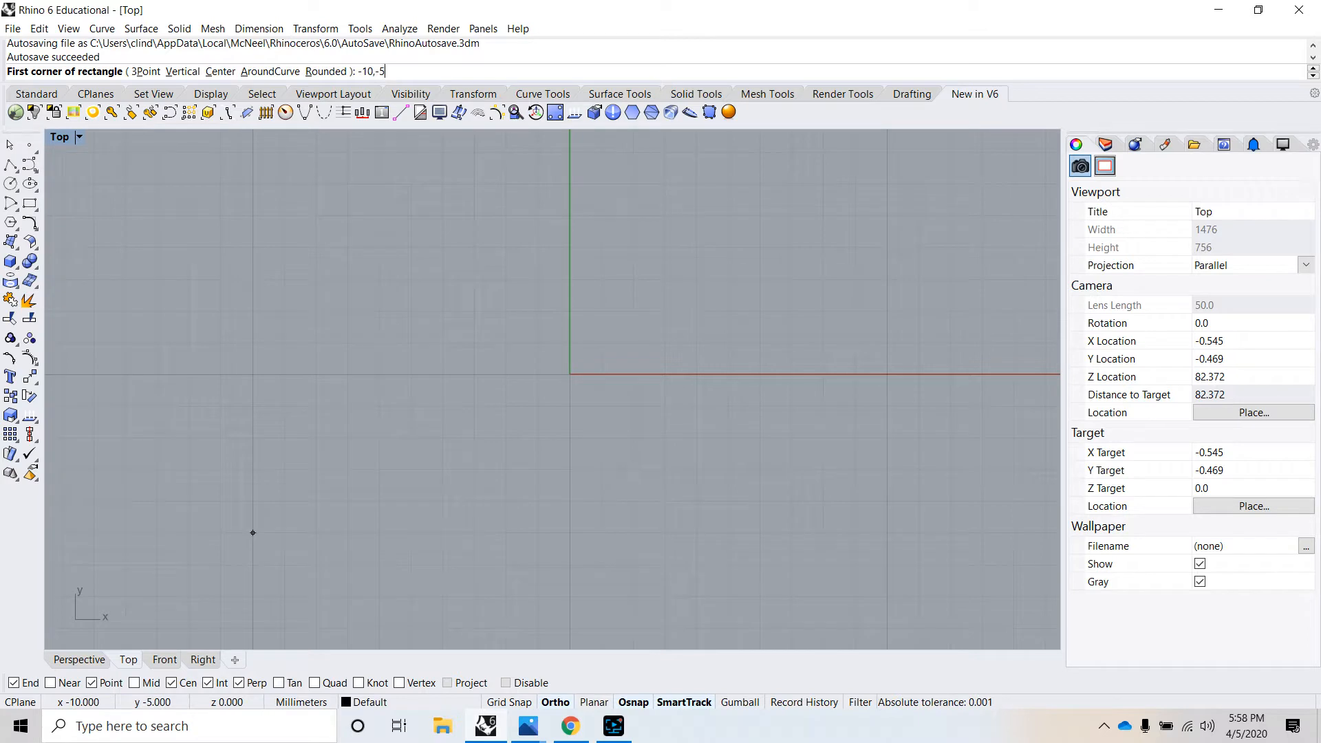
pyautogui.press('Return')
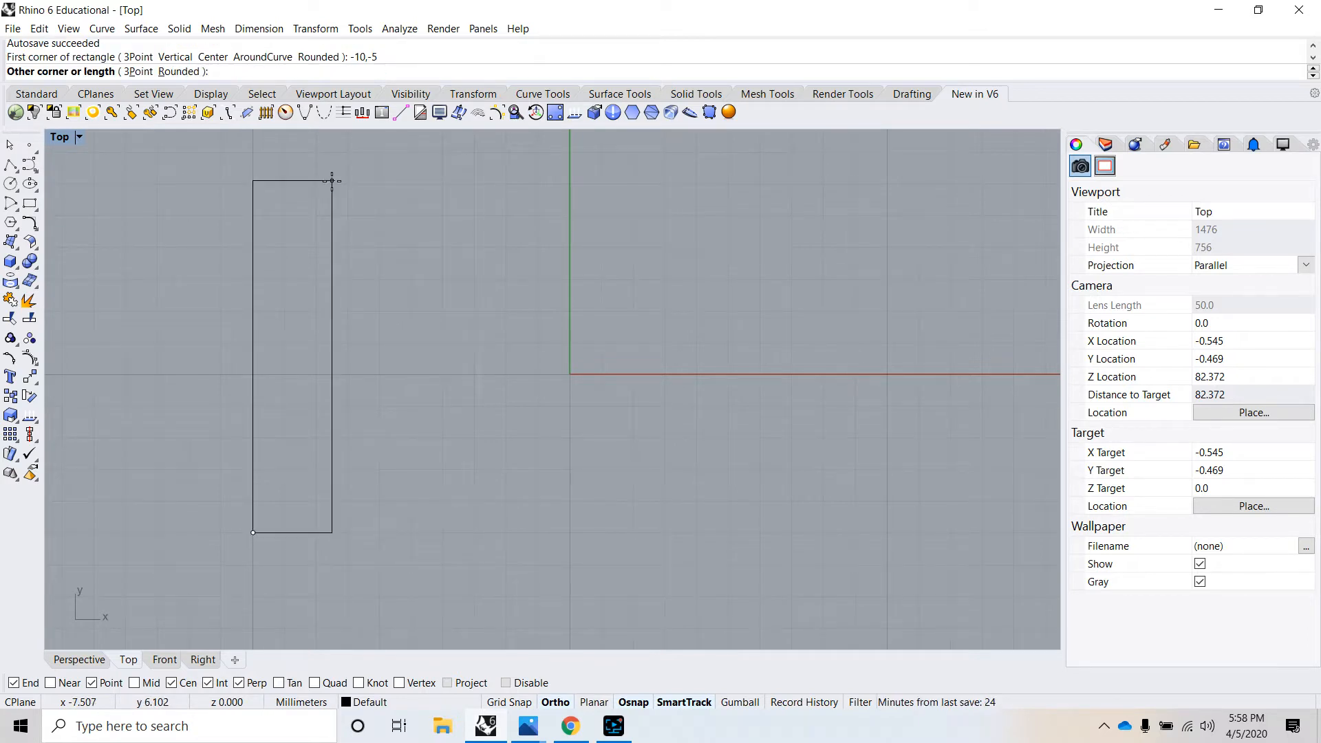
pyautogui.write('20')
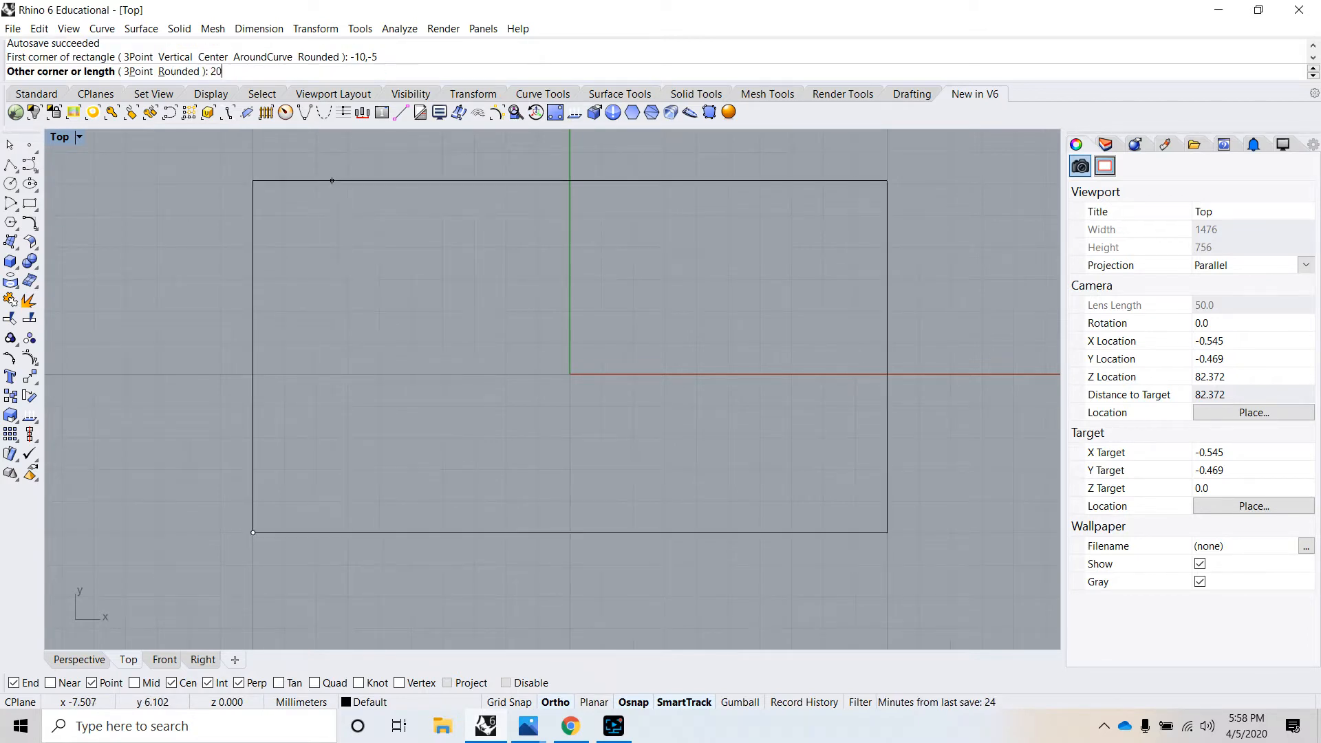
pyautogui.press('Return')
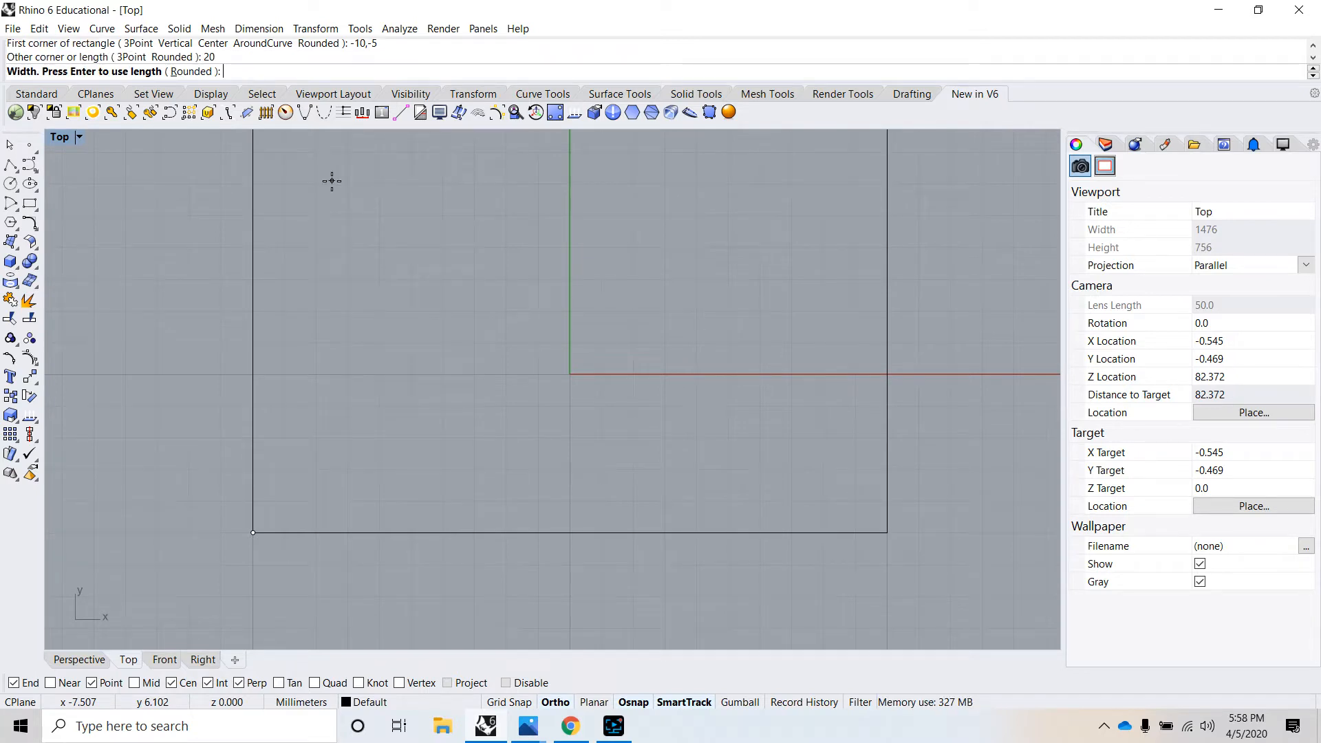
pyautogui.write('10')
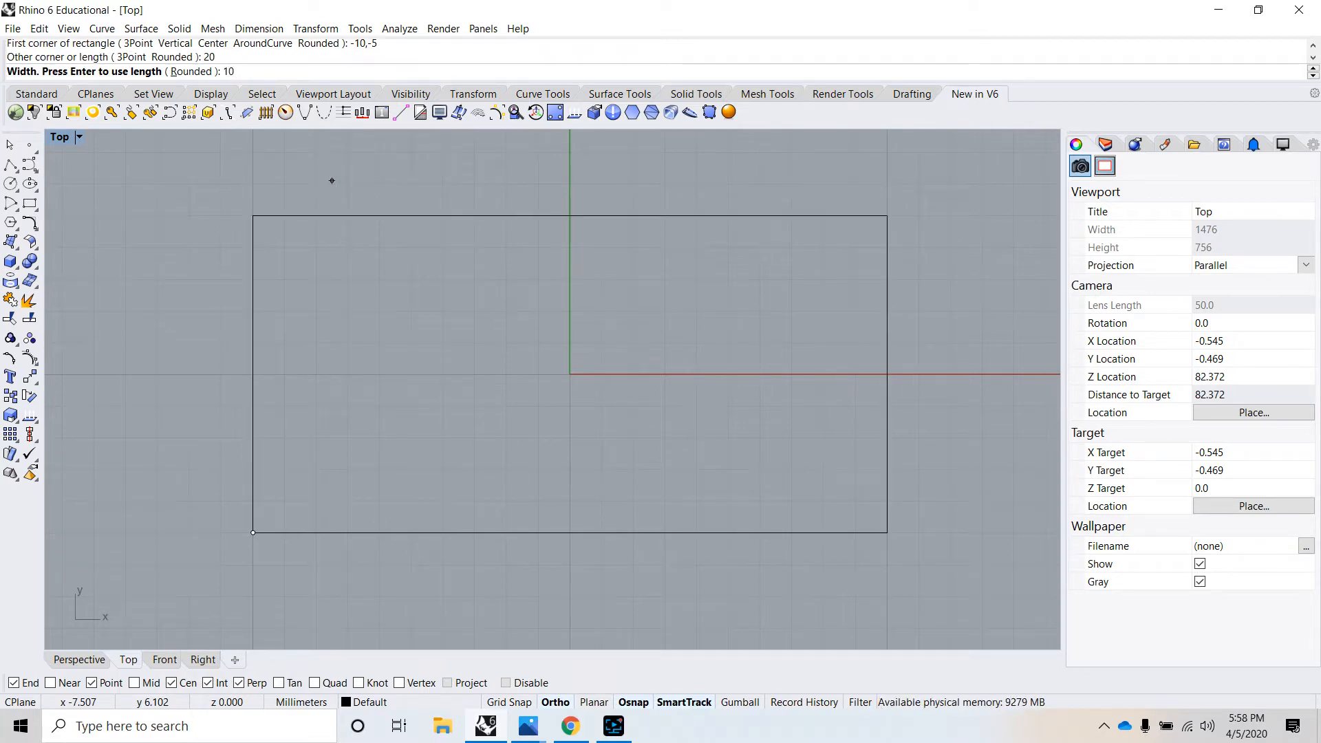
pyautogui.press('Return')
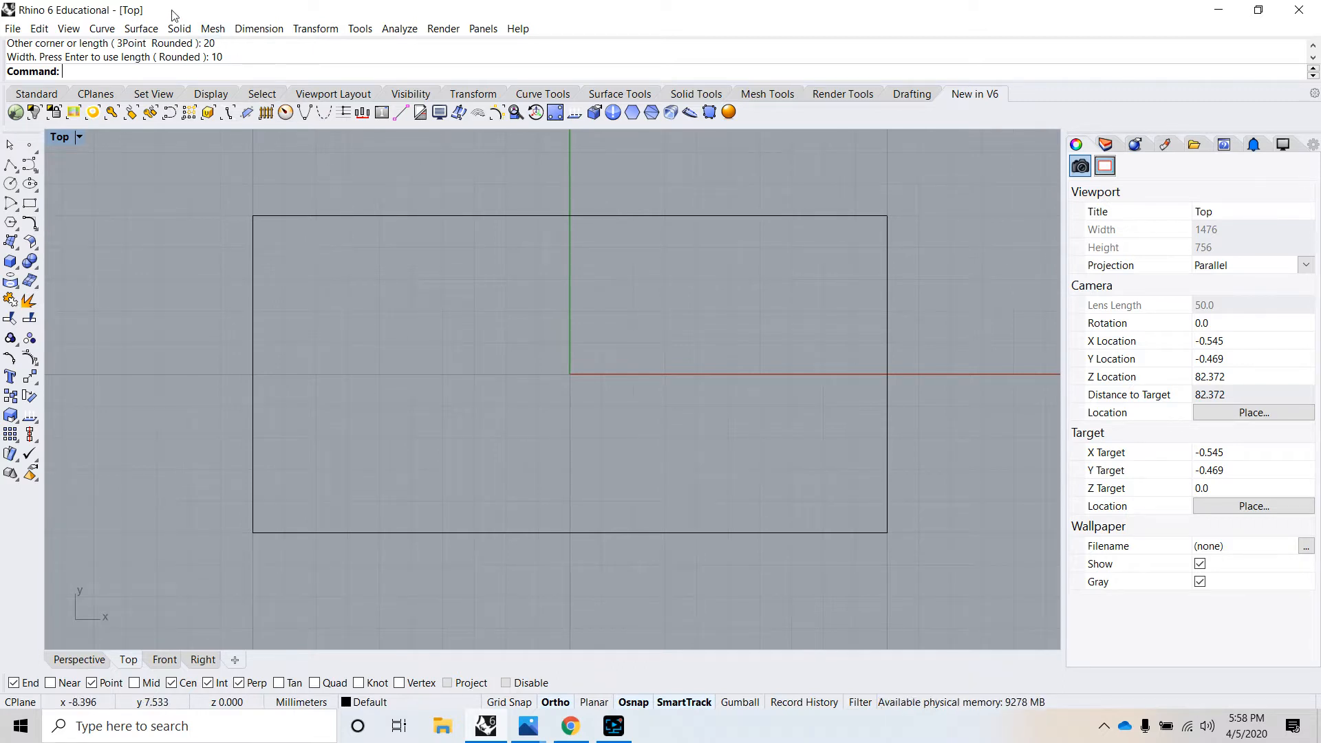
# - Draw a rounded rectangle centred on the origin, 19 mm long and 9 mm wide, with a corner radius of 1 mm
pyautogui.click(102, 28)
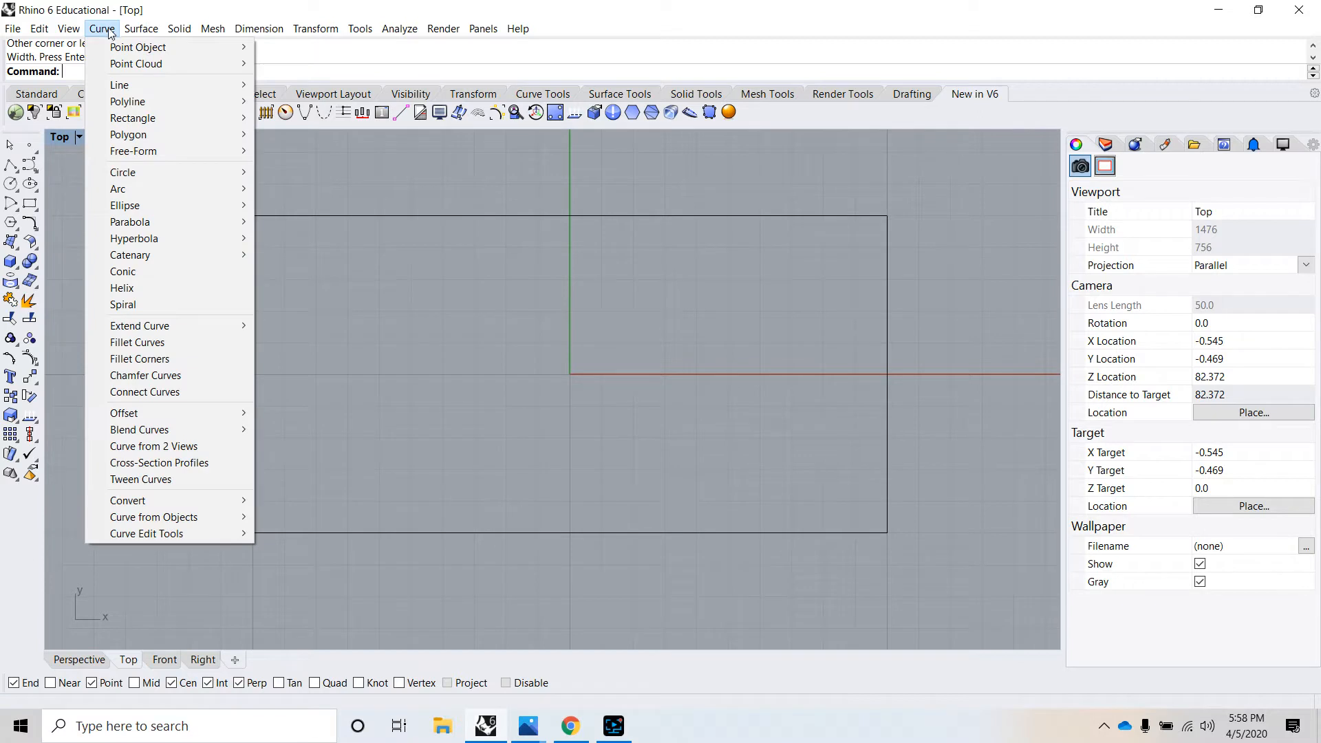
pyautogui.moveTo(155, 122)
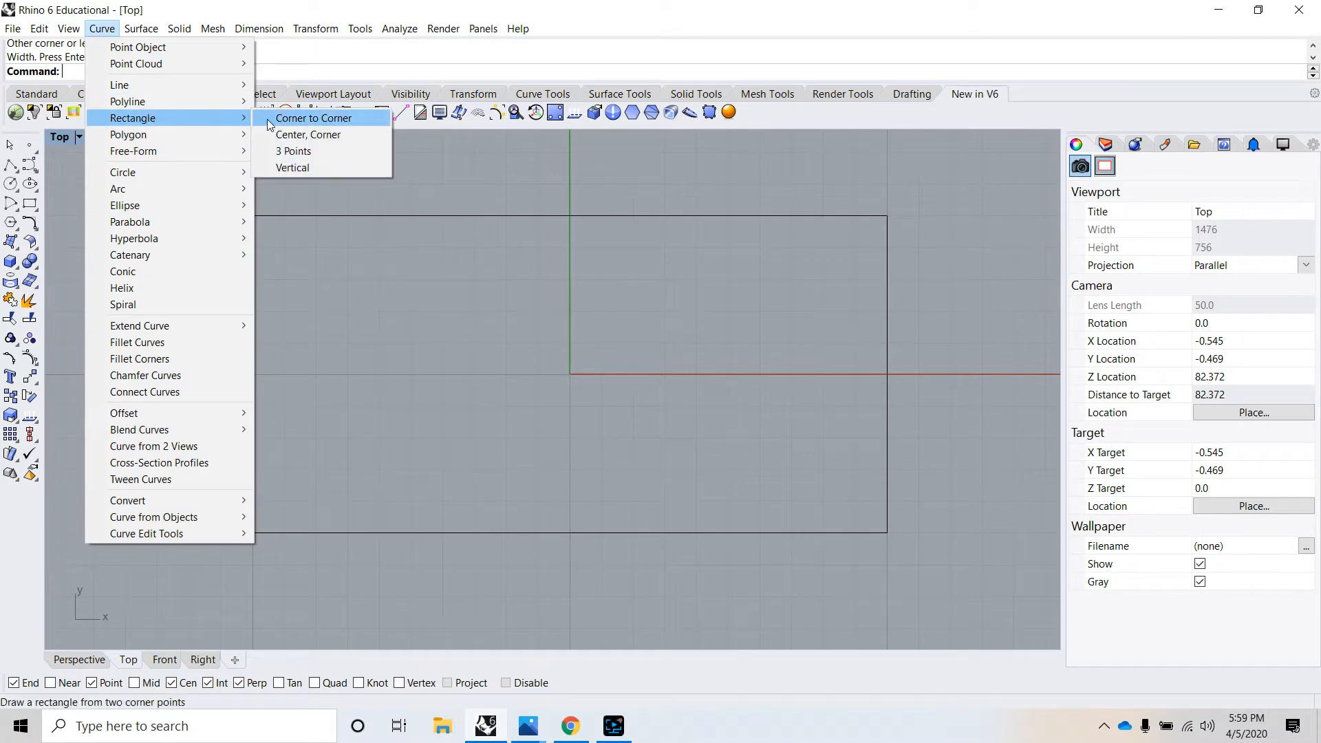
pyautogui.click(278, 138)
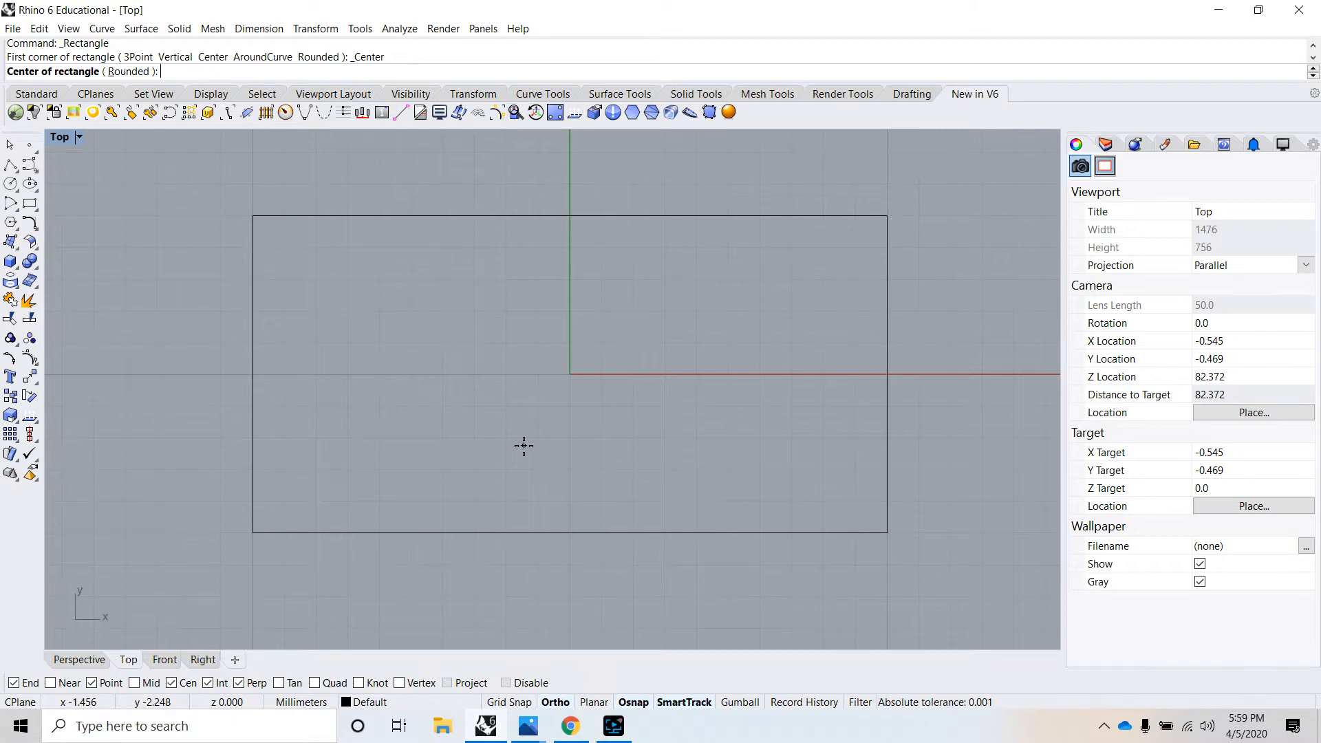
pyautogui.click(123, 72)
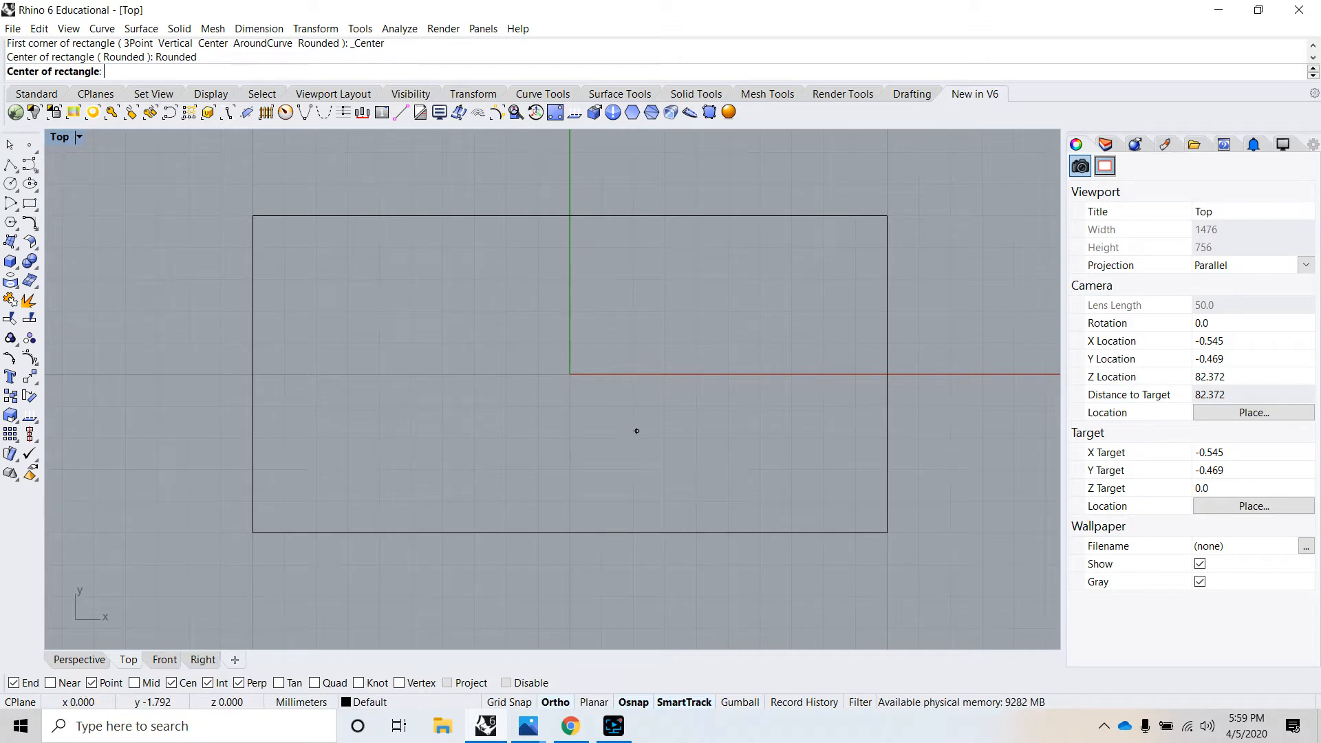
pyautogui.write('0')
pyautogui.press('Return')
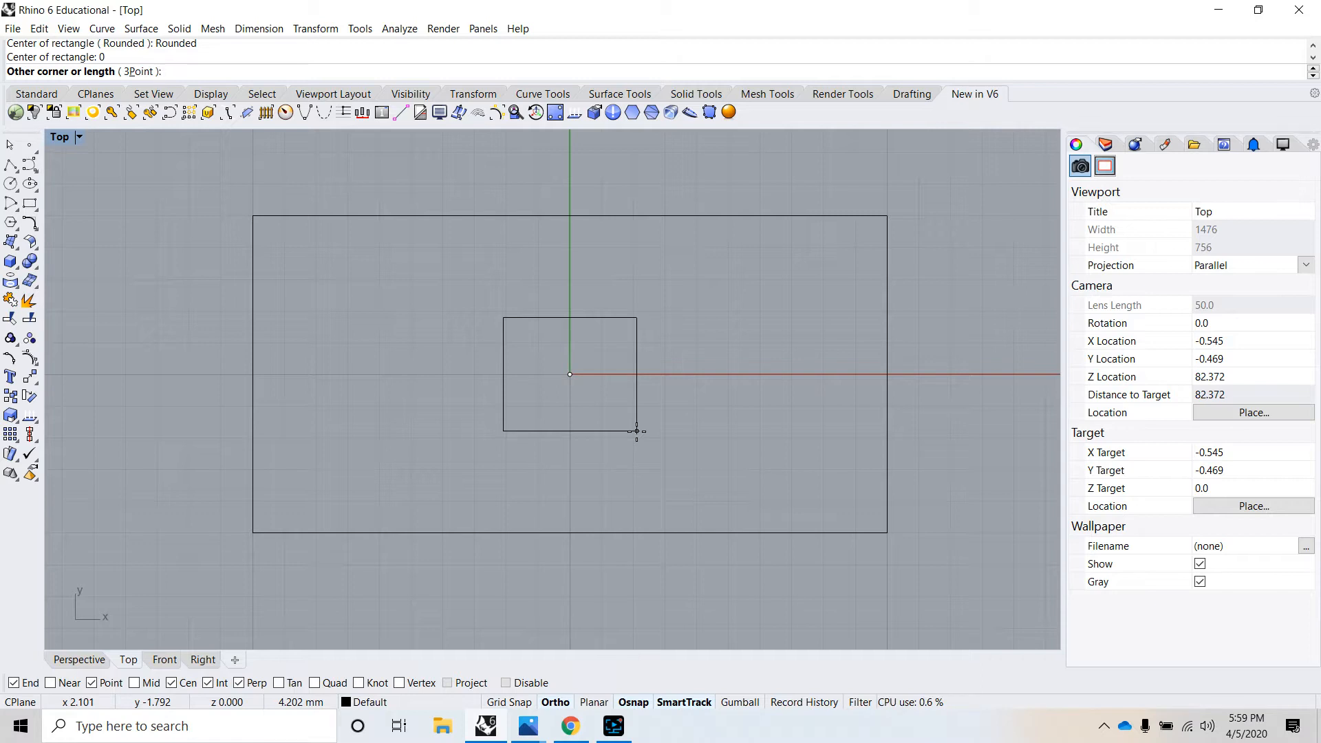
pyautogui.write('19')
pyautogui.press('Return')
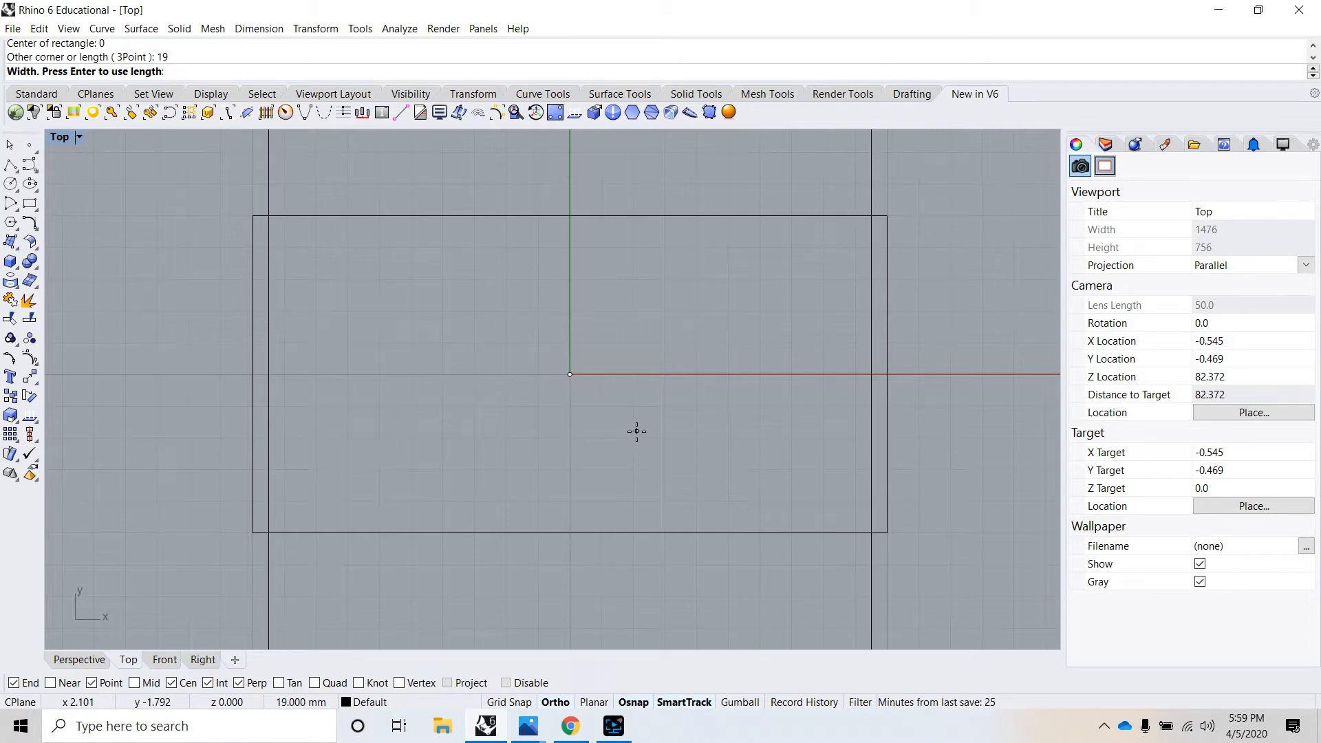
pyautogui.write('9')
pyautogui.press('Return')
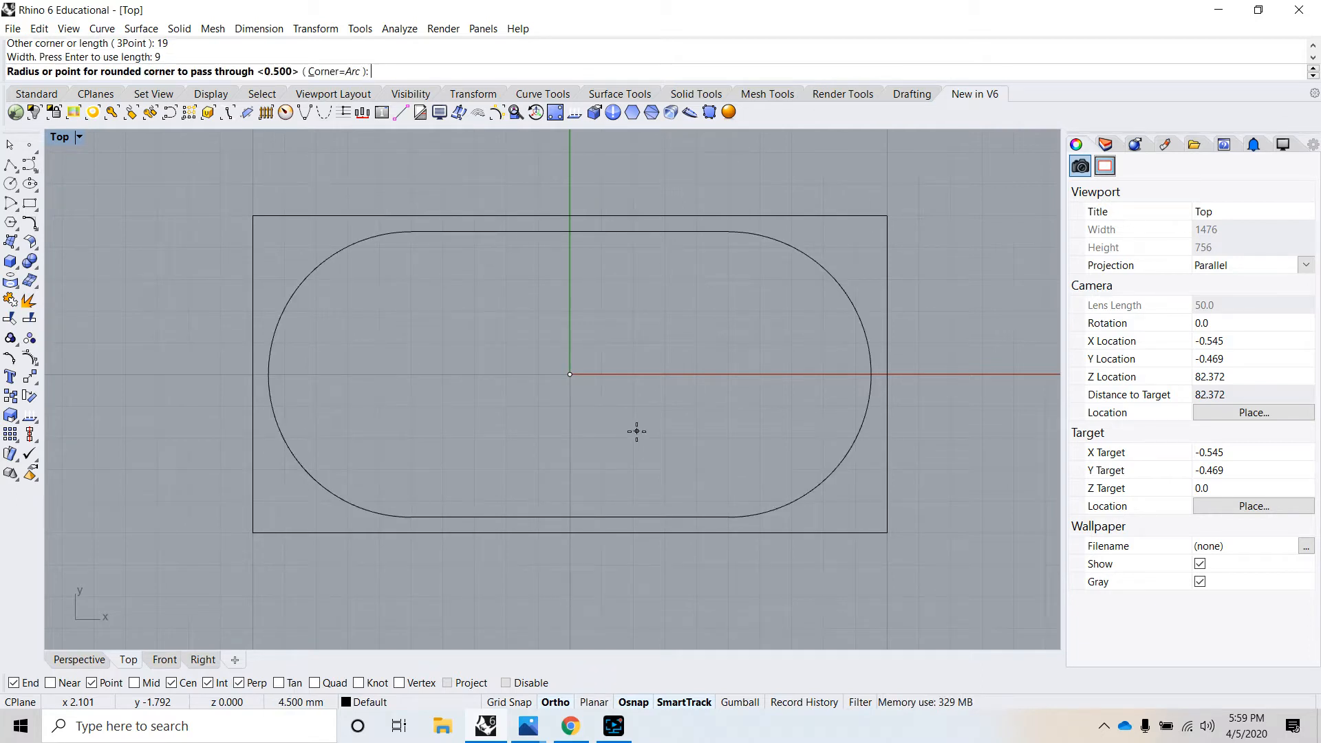
pyautogui.write('1')
pyautogui.press('Return')
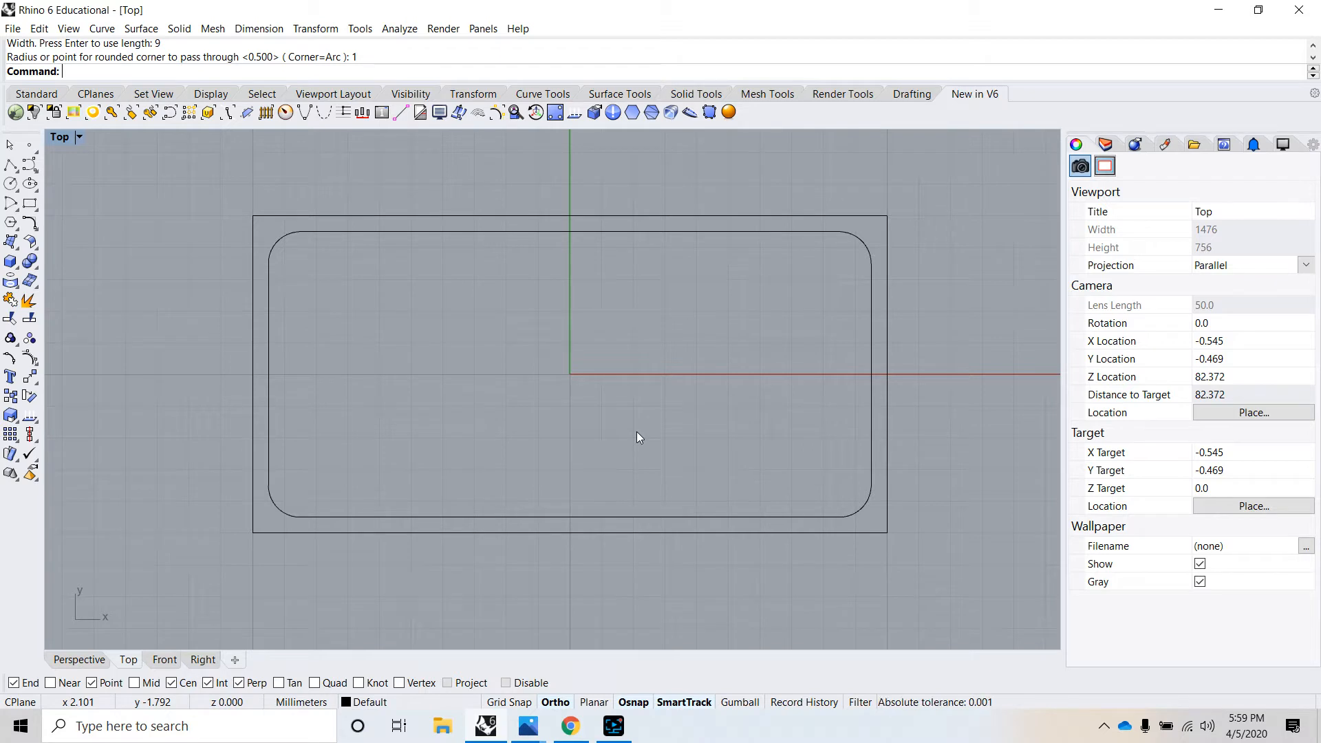
# - Draw a second rounded rectangle centred on the origin, 18 mm long and 8 mm wide, with a corner radius of 0.5 mm
pyautogui.press('Return')
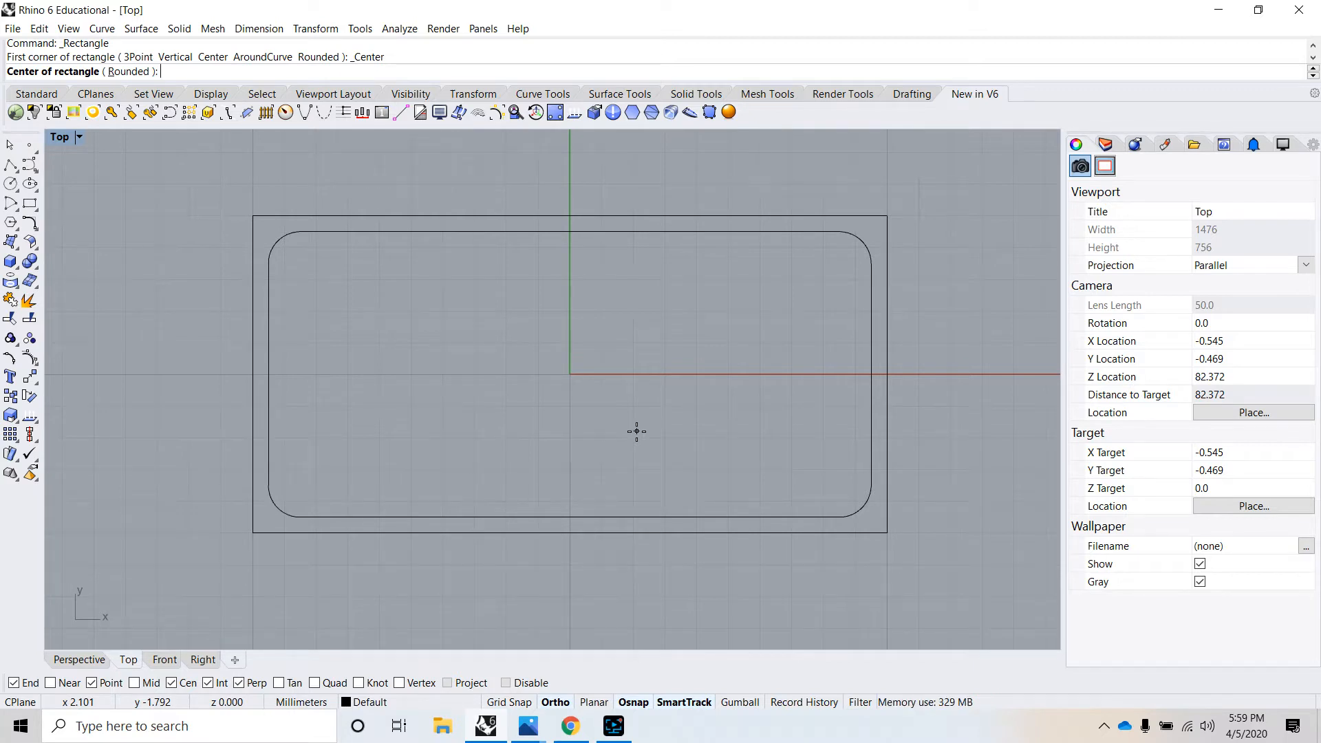
pyautogui.click(134, 75)
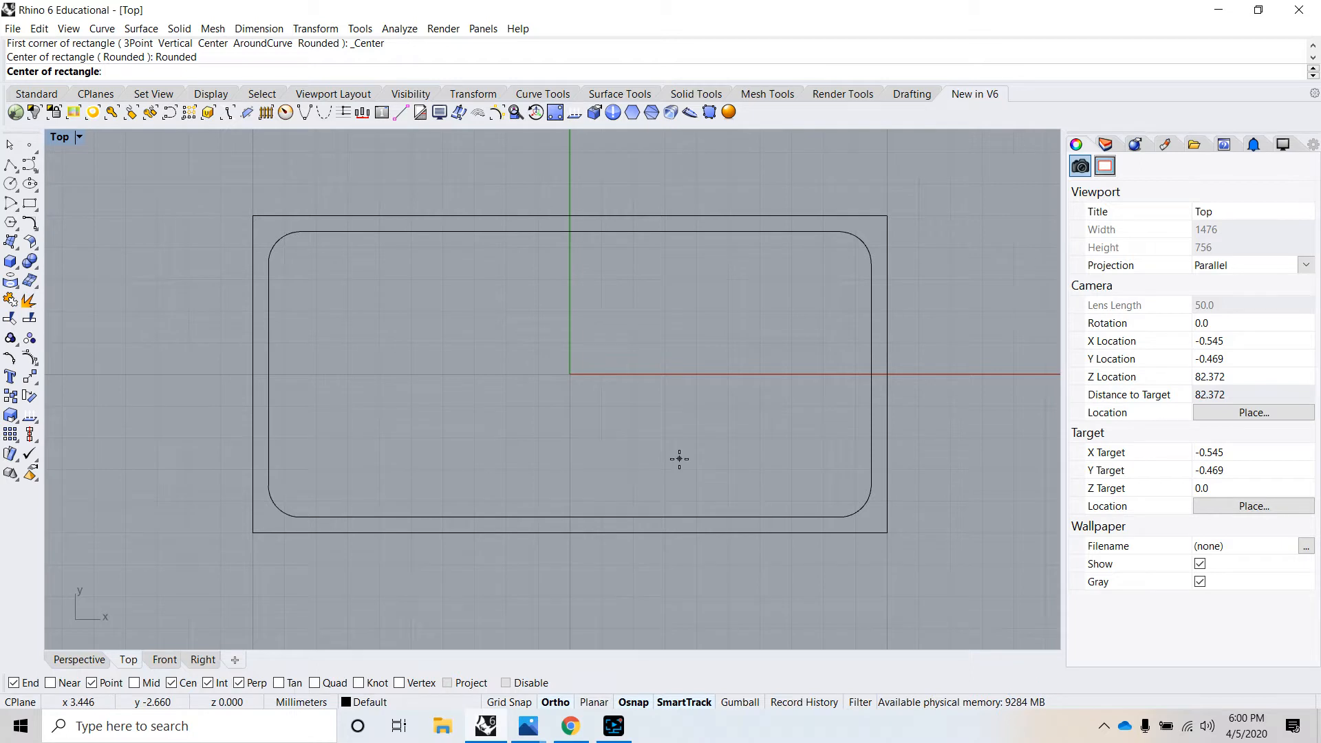
pyautogui.write('0')
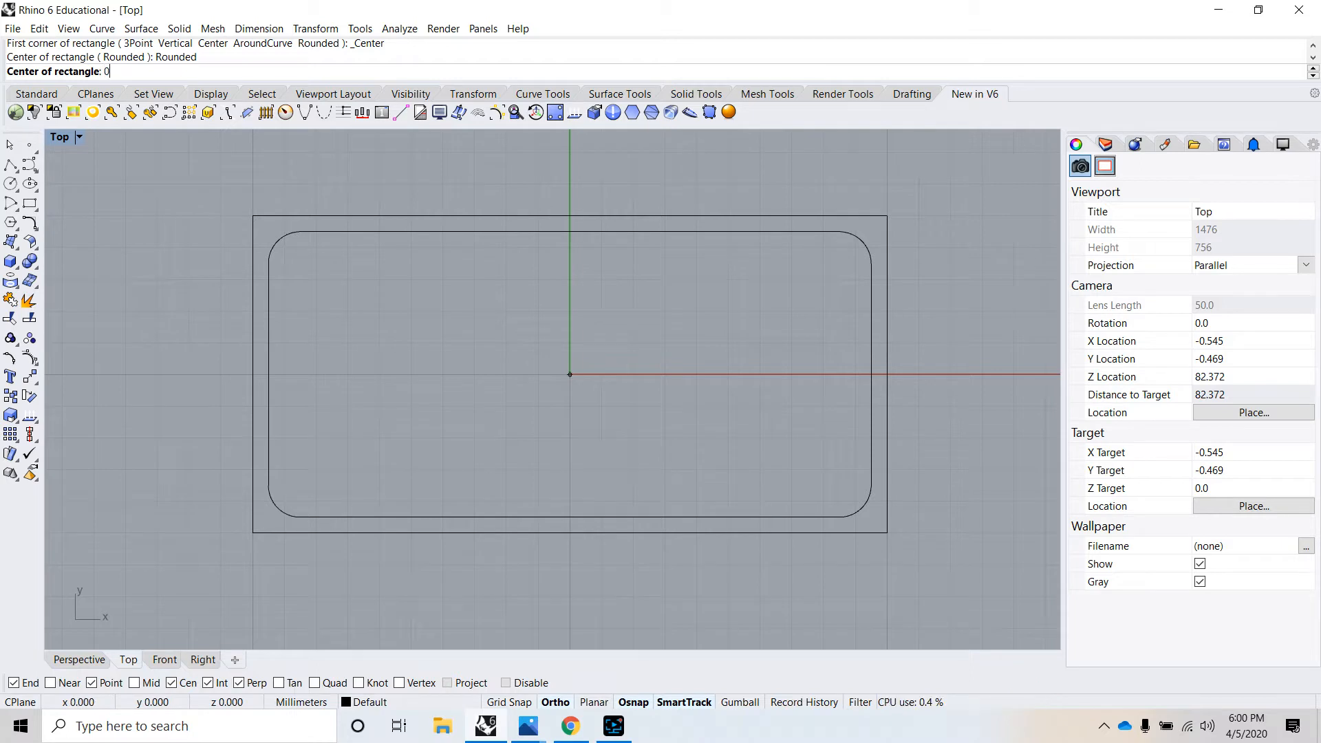
pyautogui.press('Return')
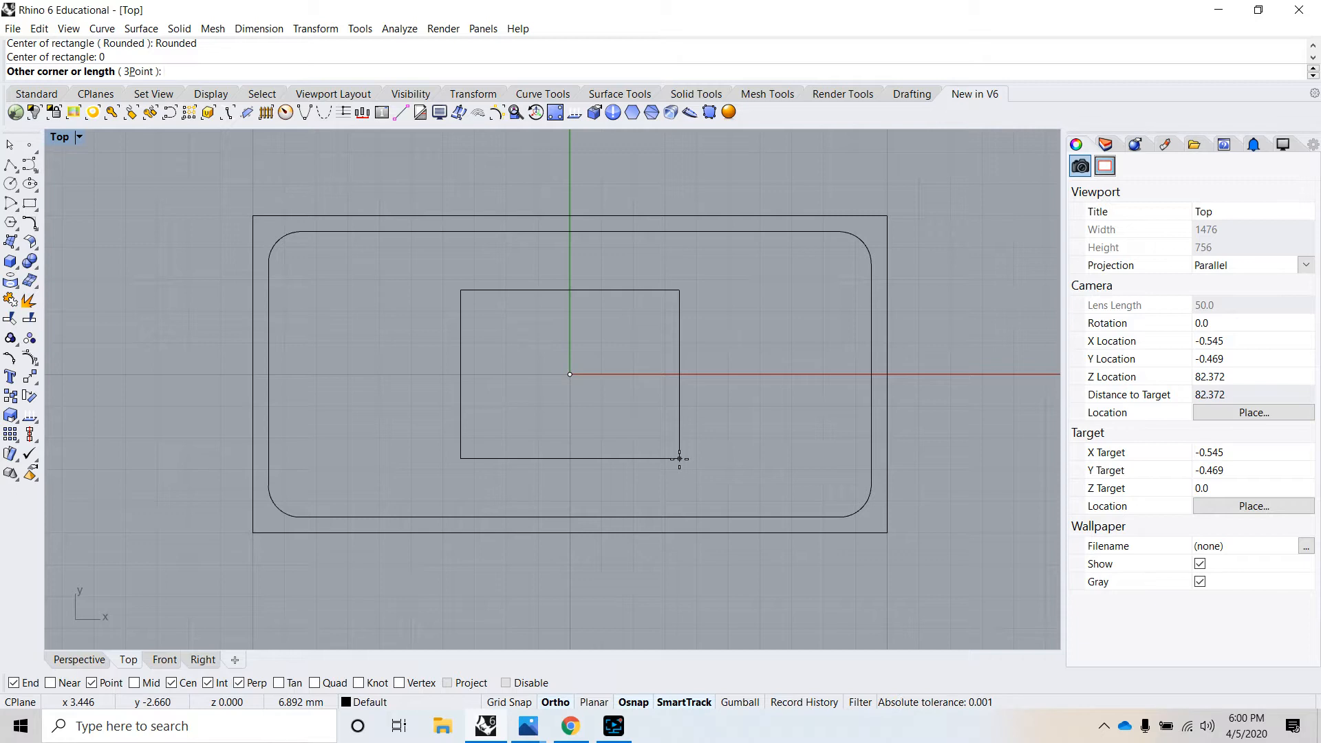
pyautogui.write('18')
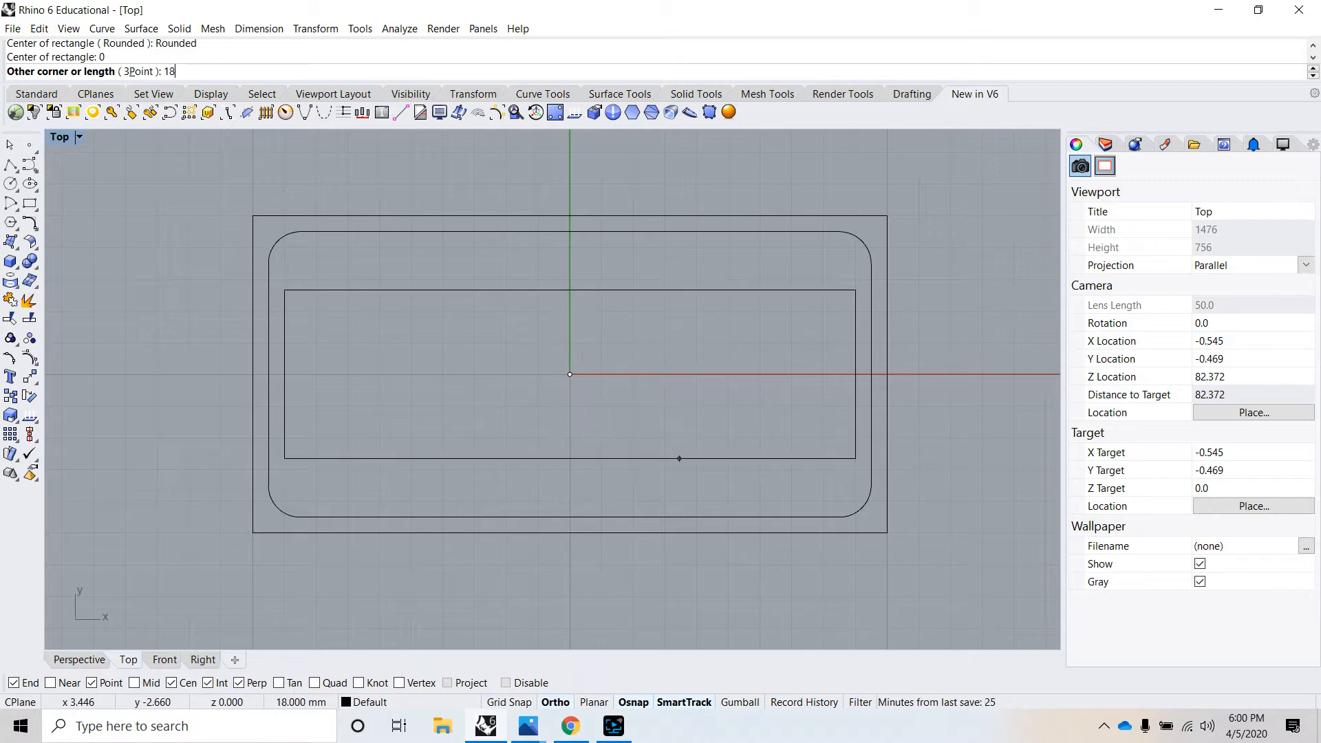
pyautogui.press('Return')
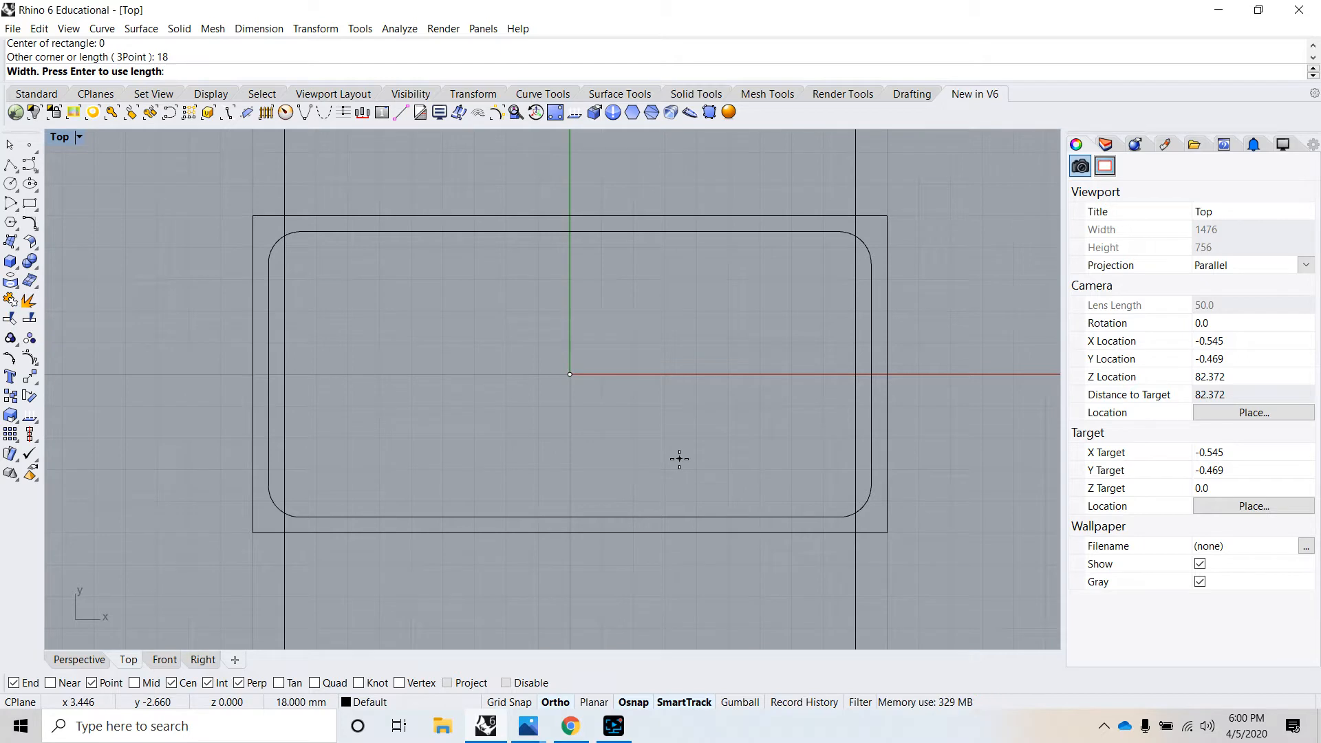
pyautogui.write('8')
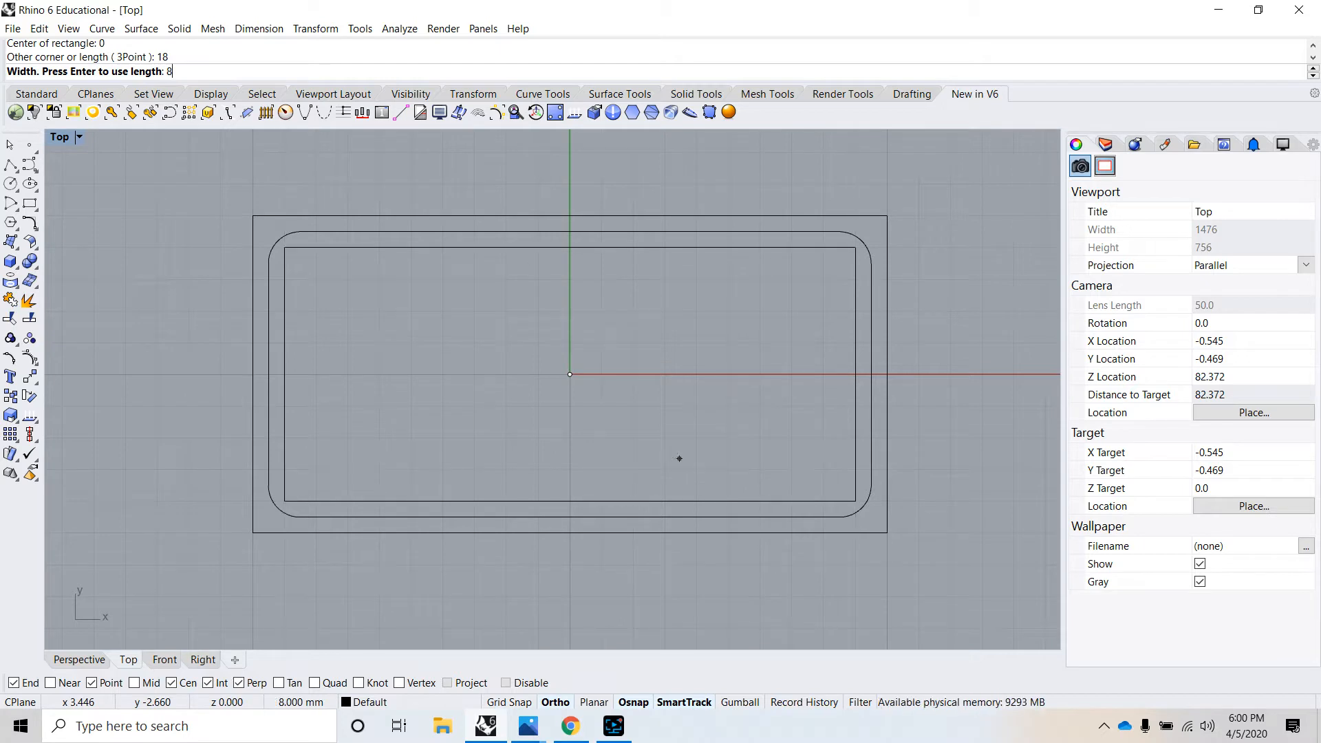
pyautogui.press('Return')
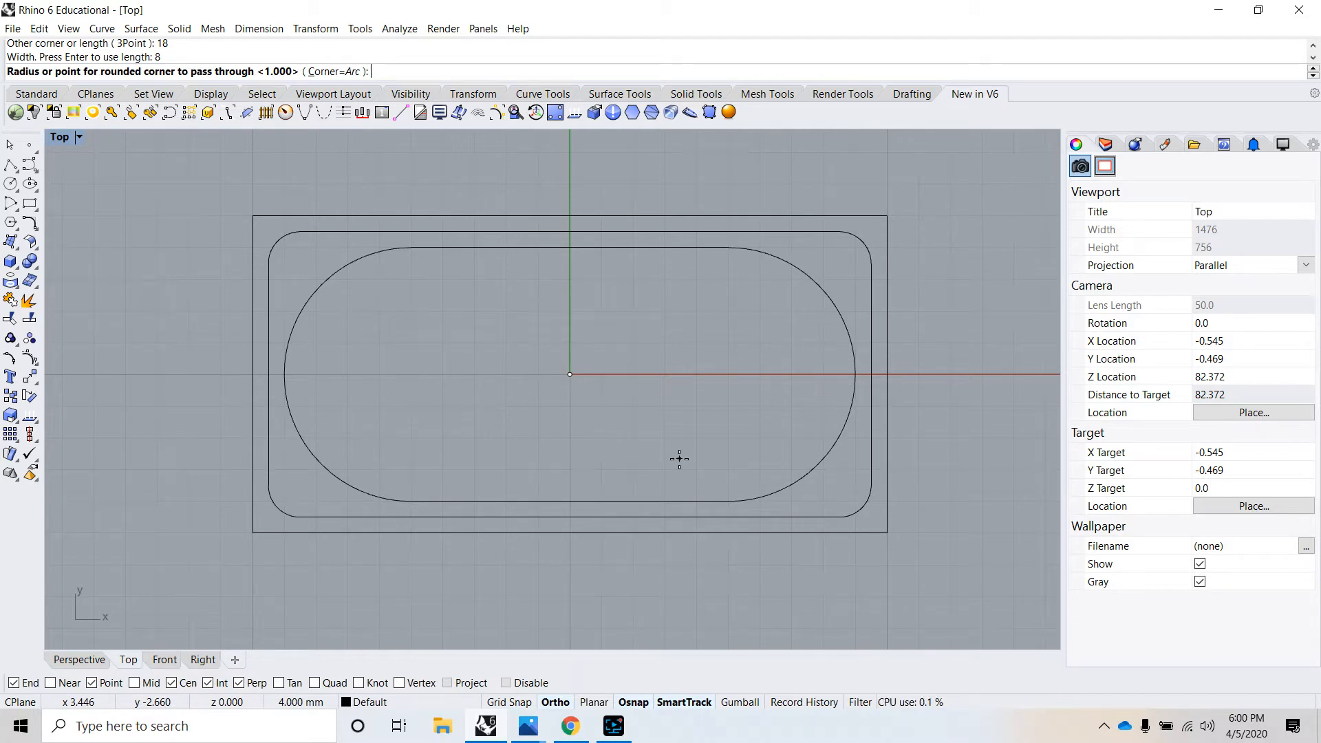
pyautogui.write('.5')
pyautogui.press('Return')
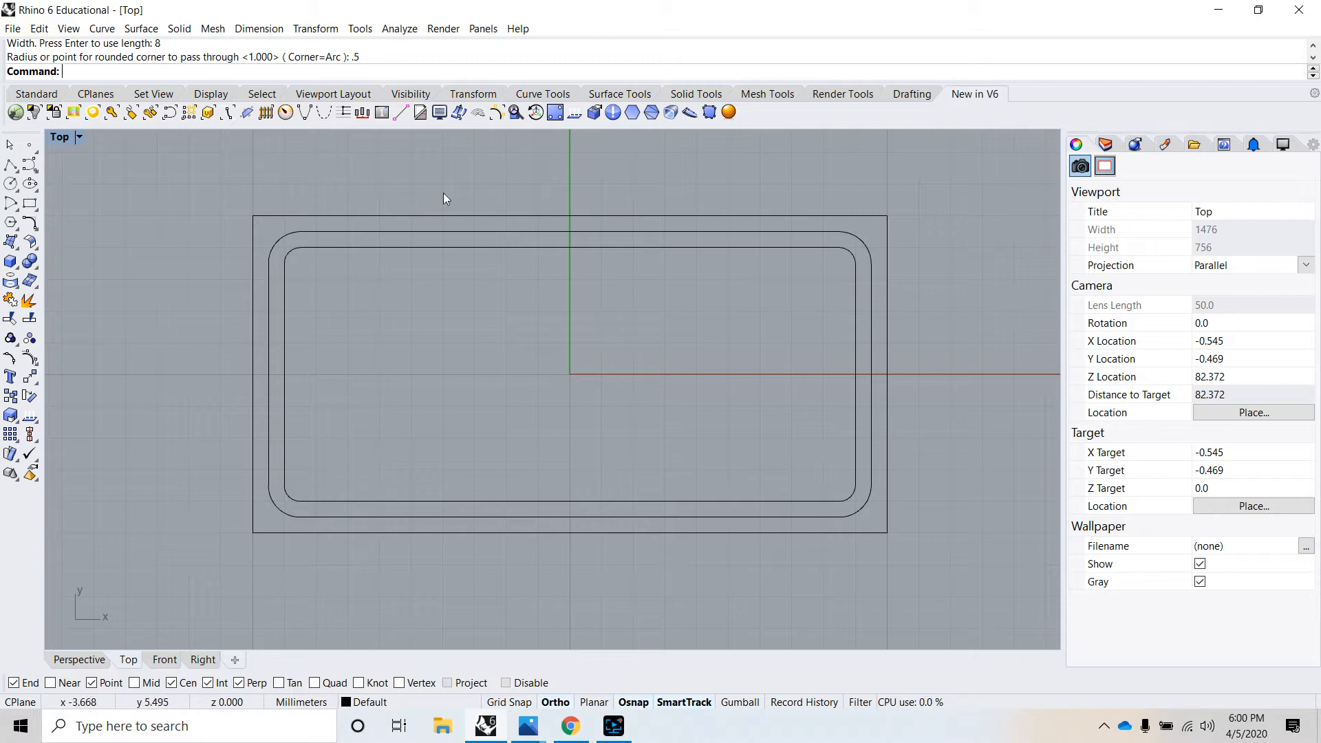
# - Draw an ellipse centred on the origin with a 4 mm half-axis along X and a 2.5 mm half-axis along Y
pyautogui.click(102, 28)
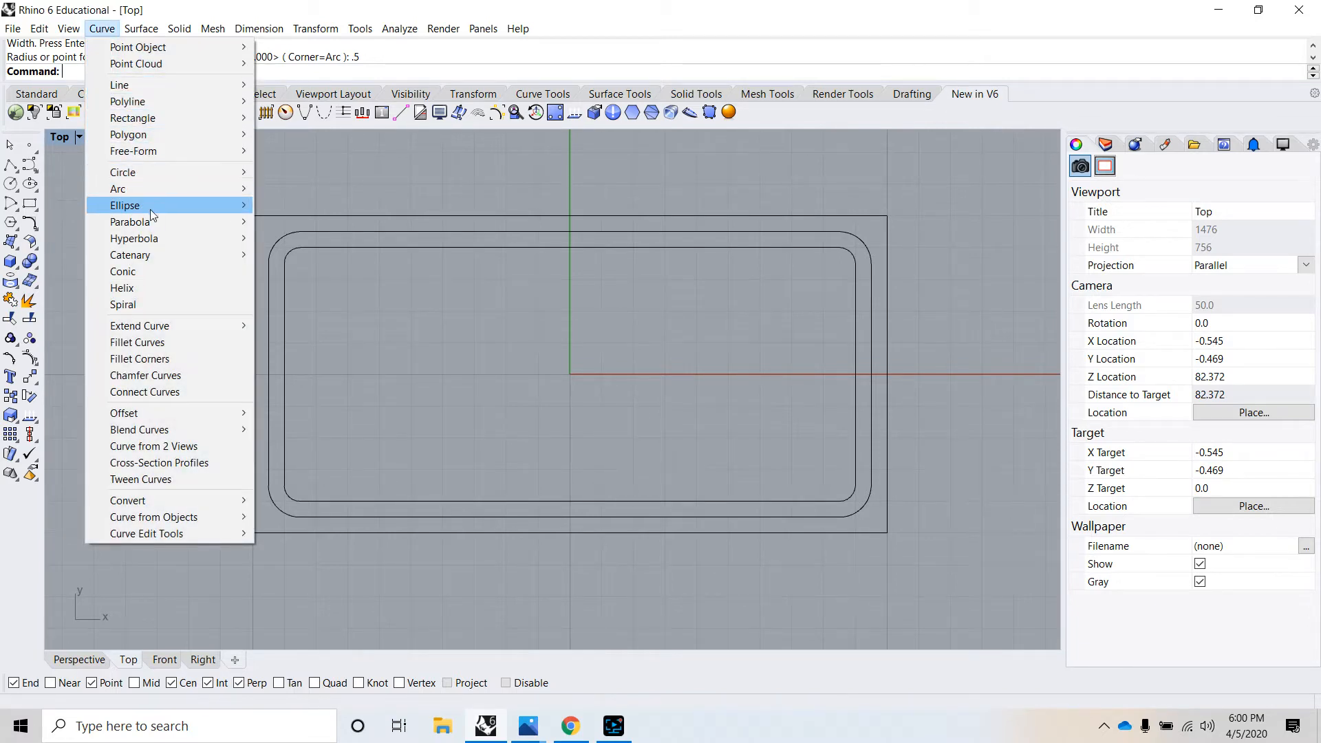
pyautogui.moveTo(150, 208)
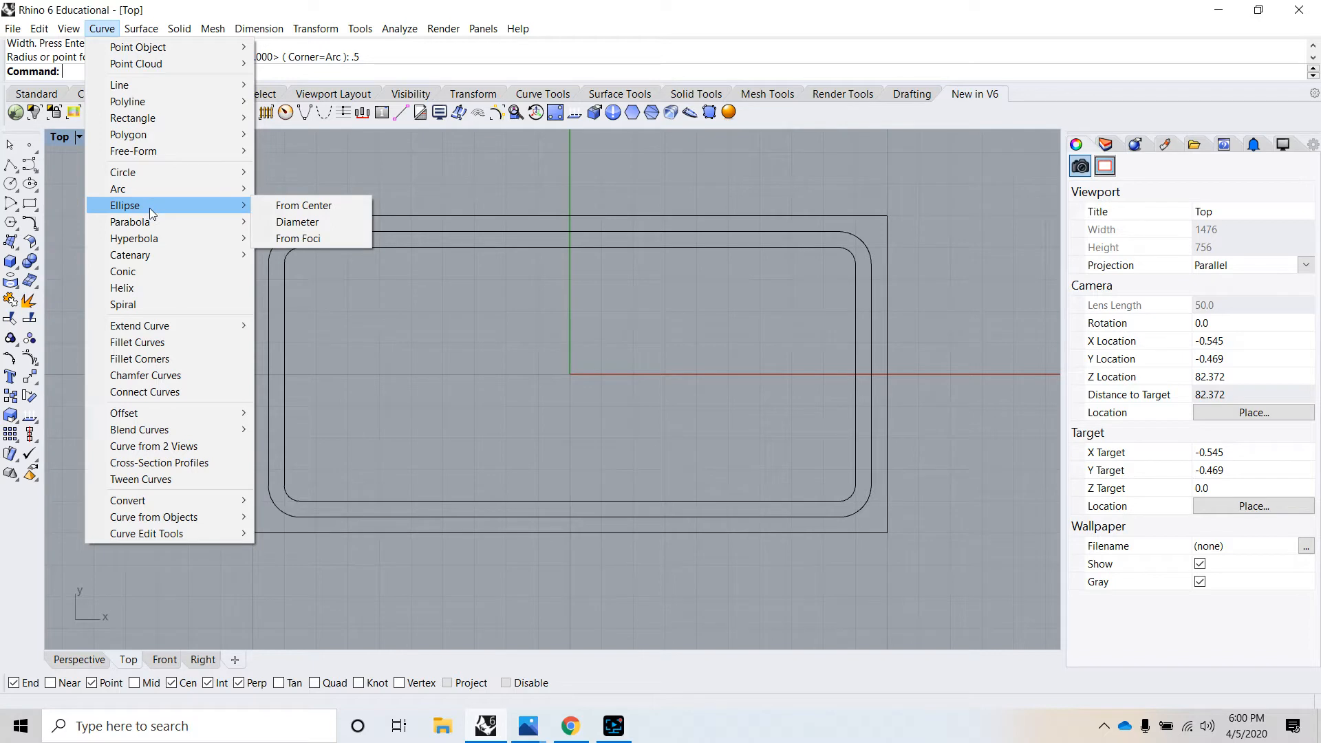
pyautogui.click(282, 205)
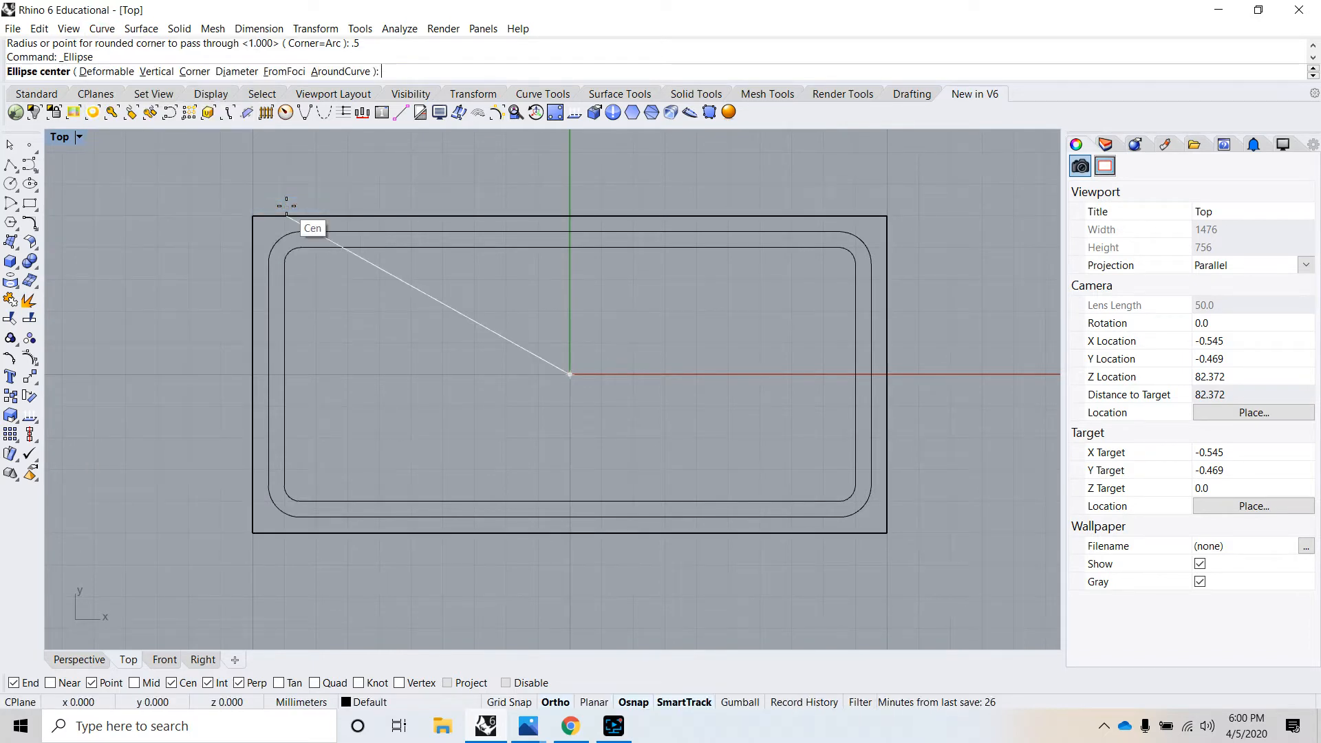
pyautogui.write('0')
pyautogui.press('Return')
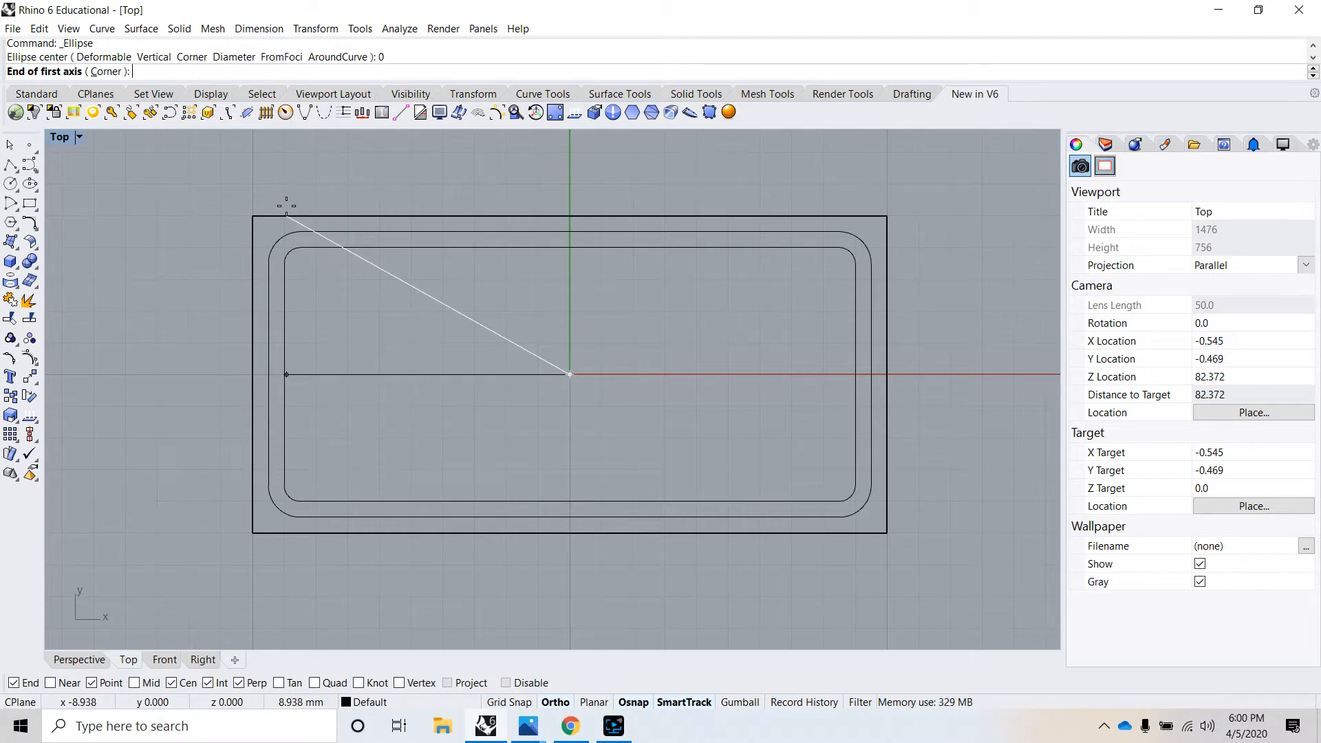
pyautogui.write('4')
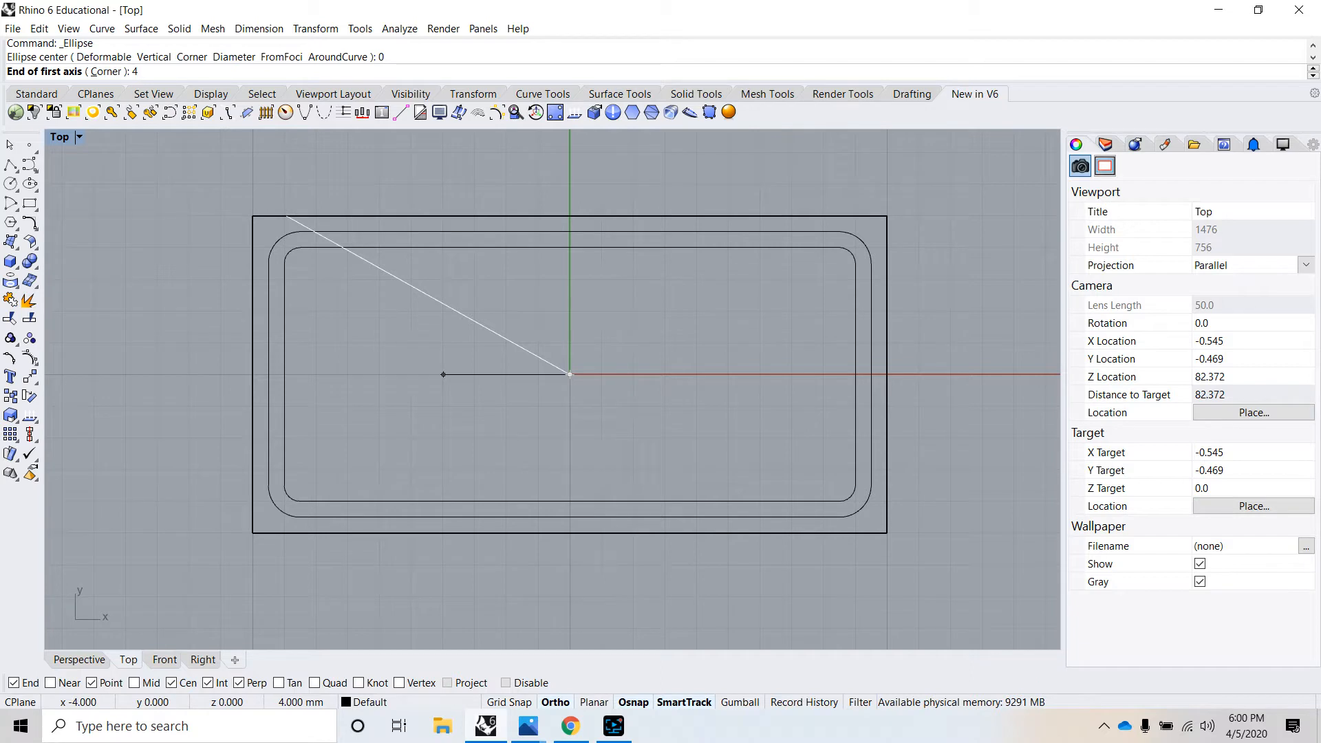
pyautogui.press('Return')
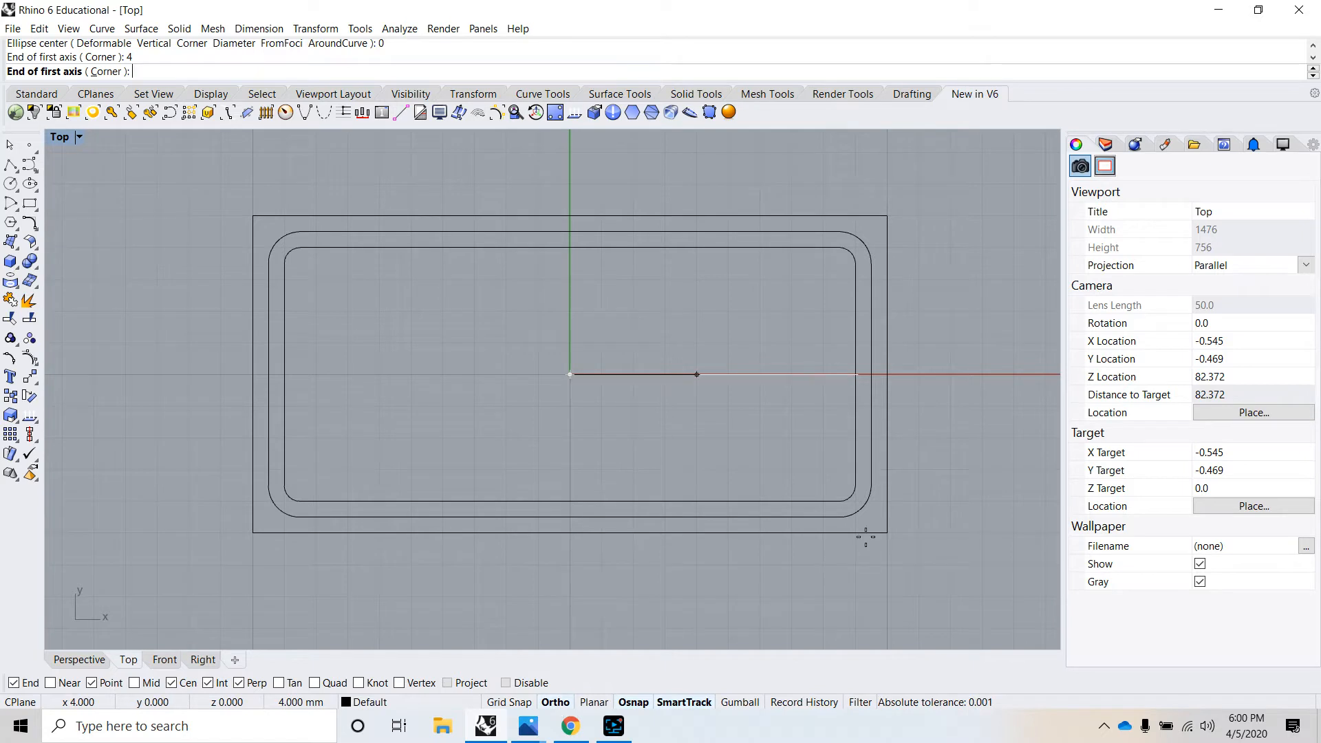
pyautogui.click(991, 387)
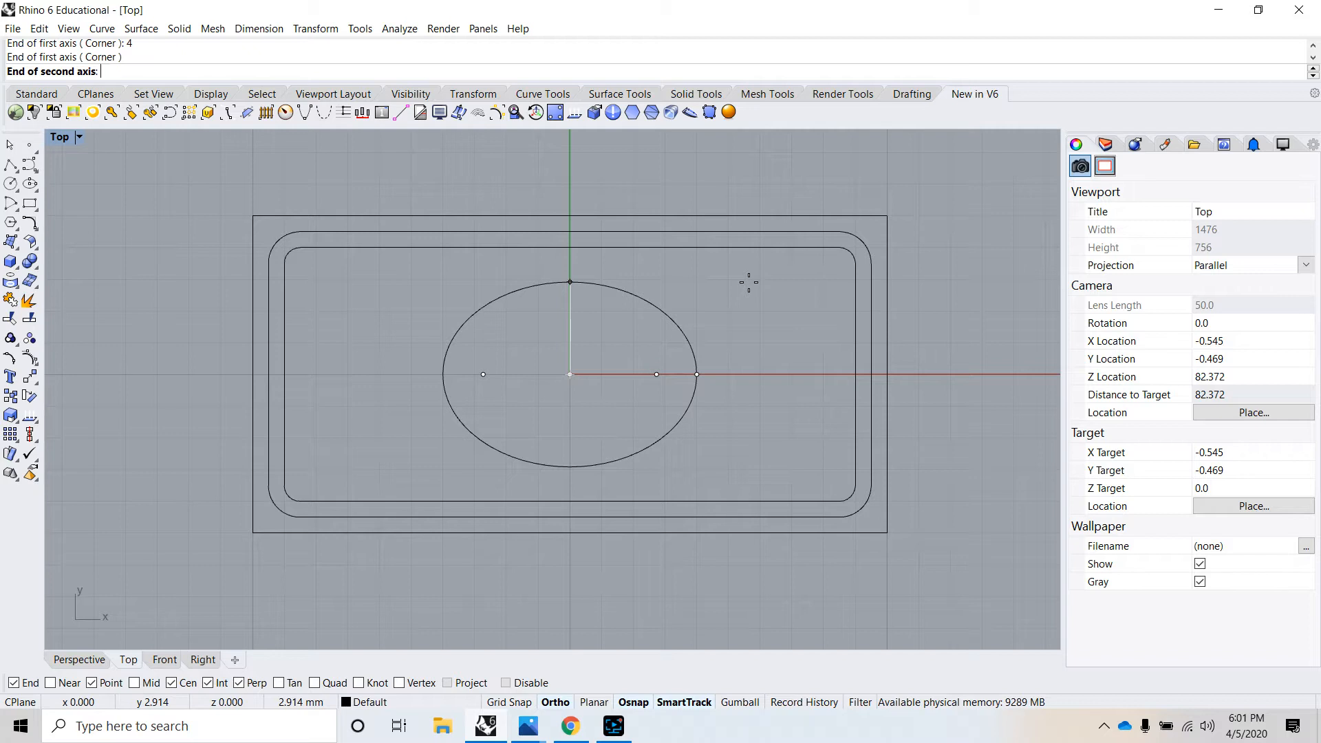
pyautogui.write('2.5')
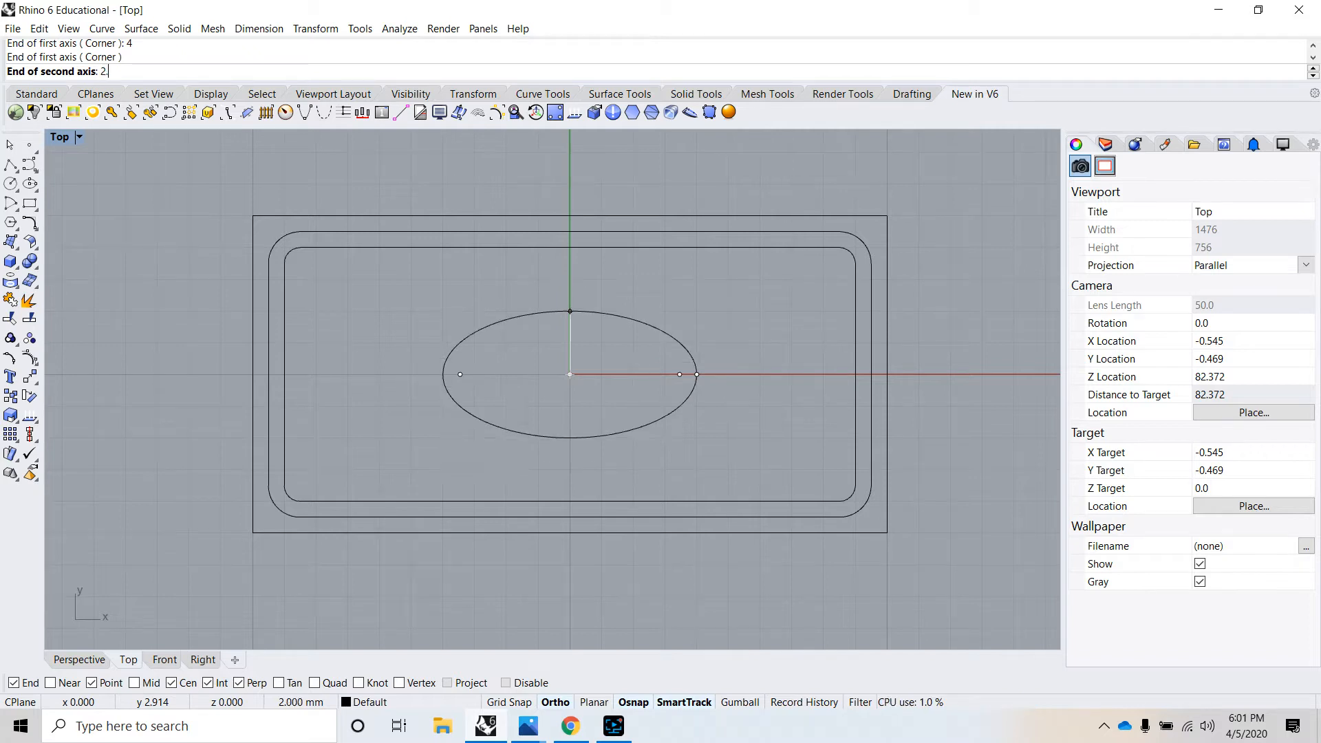
pyautogui.press('Return')
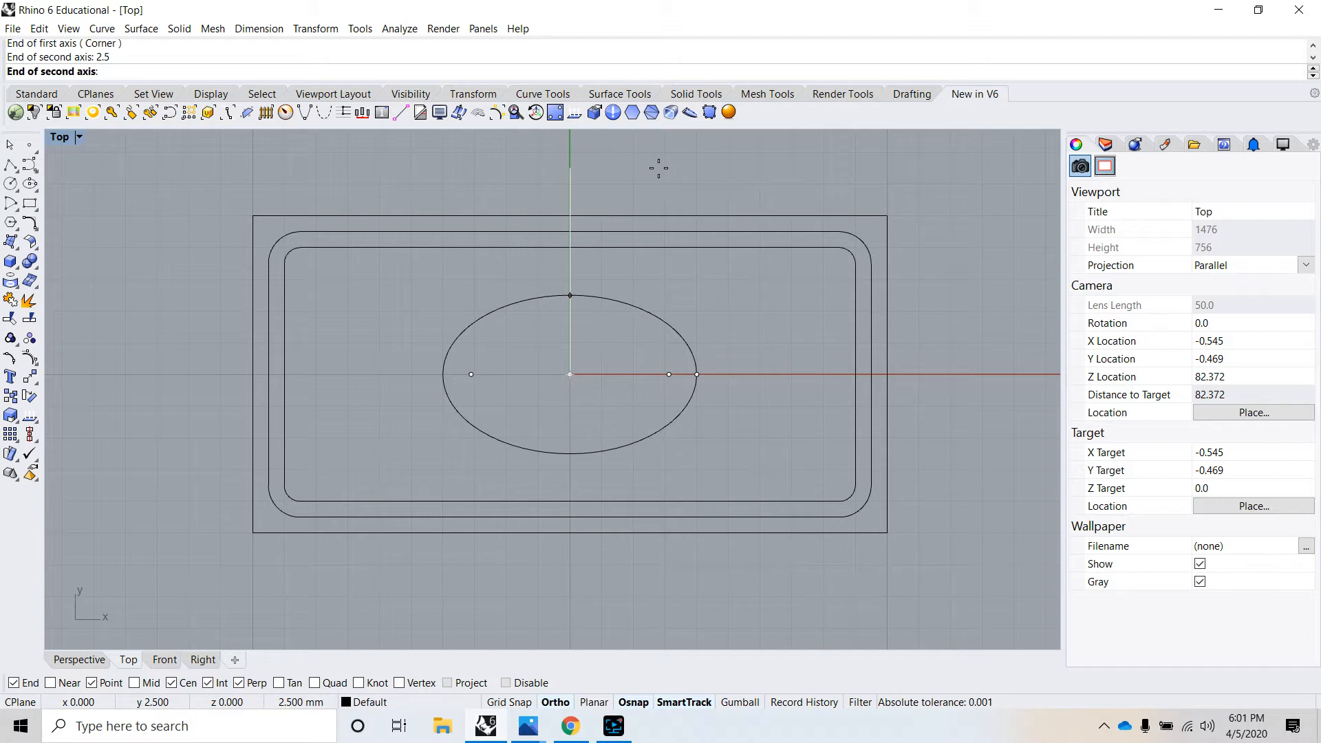
pyautogui.click(573, 187)
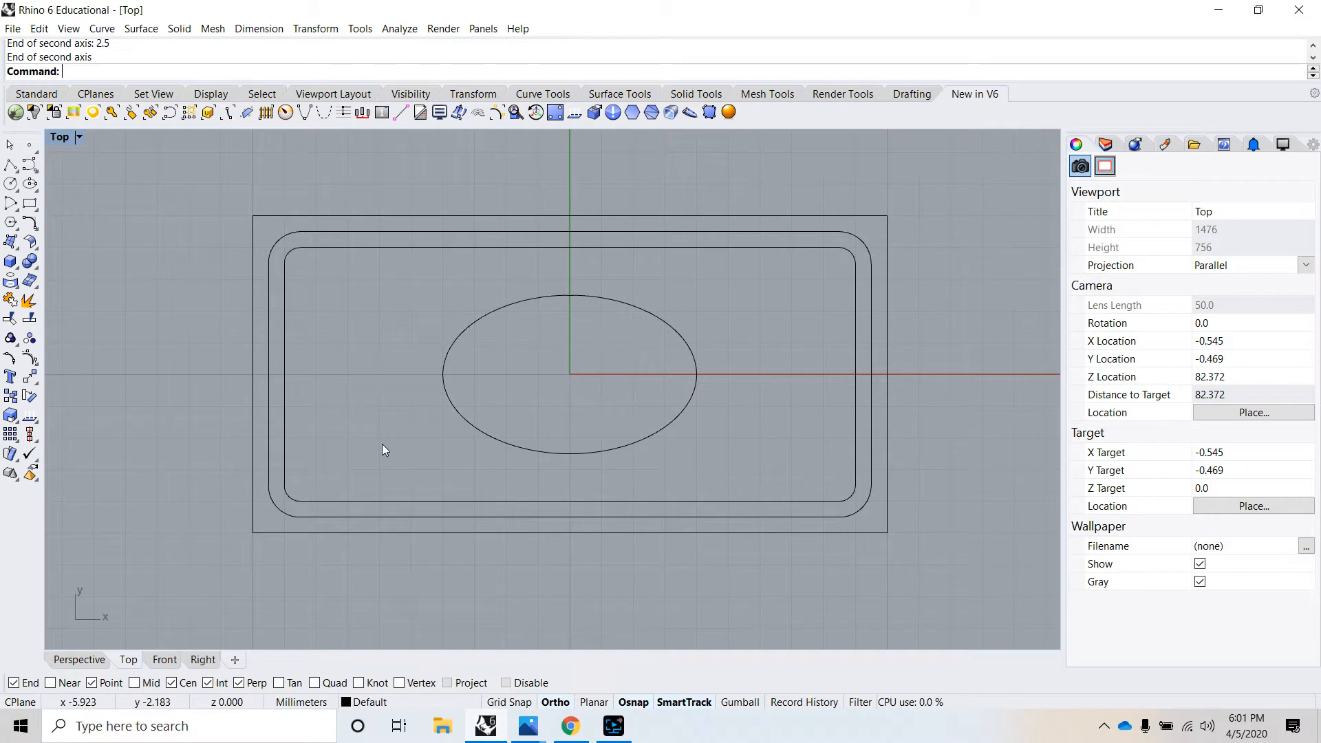
# - Draw an inscribed three-sided polygon centred at -7,-2 with a radius of 1.5 mm and one corner pointing straight up
pyautogui.click(102, 28)
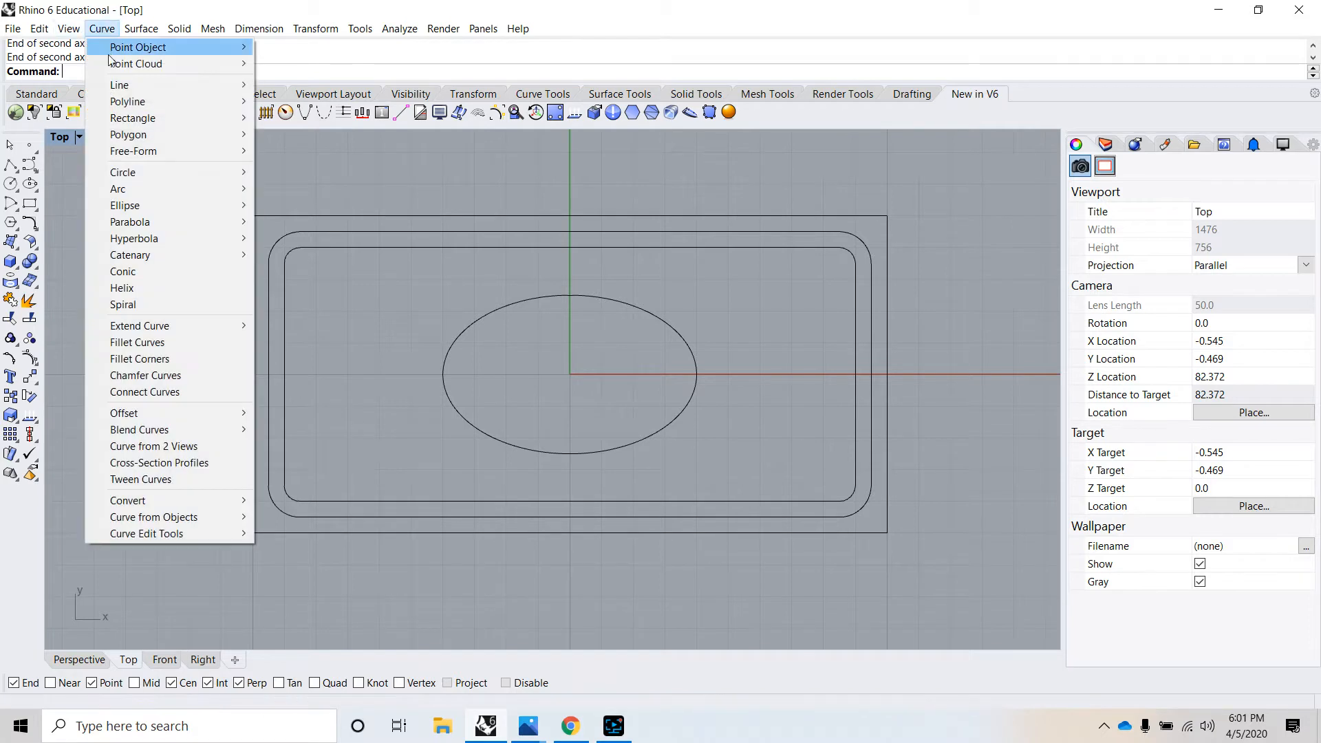
pyautogui.moveTo(155, 134)
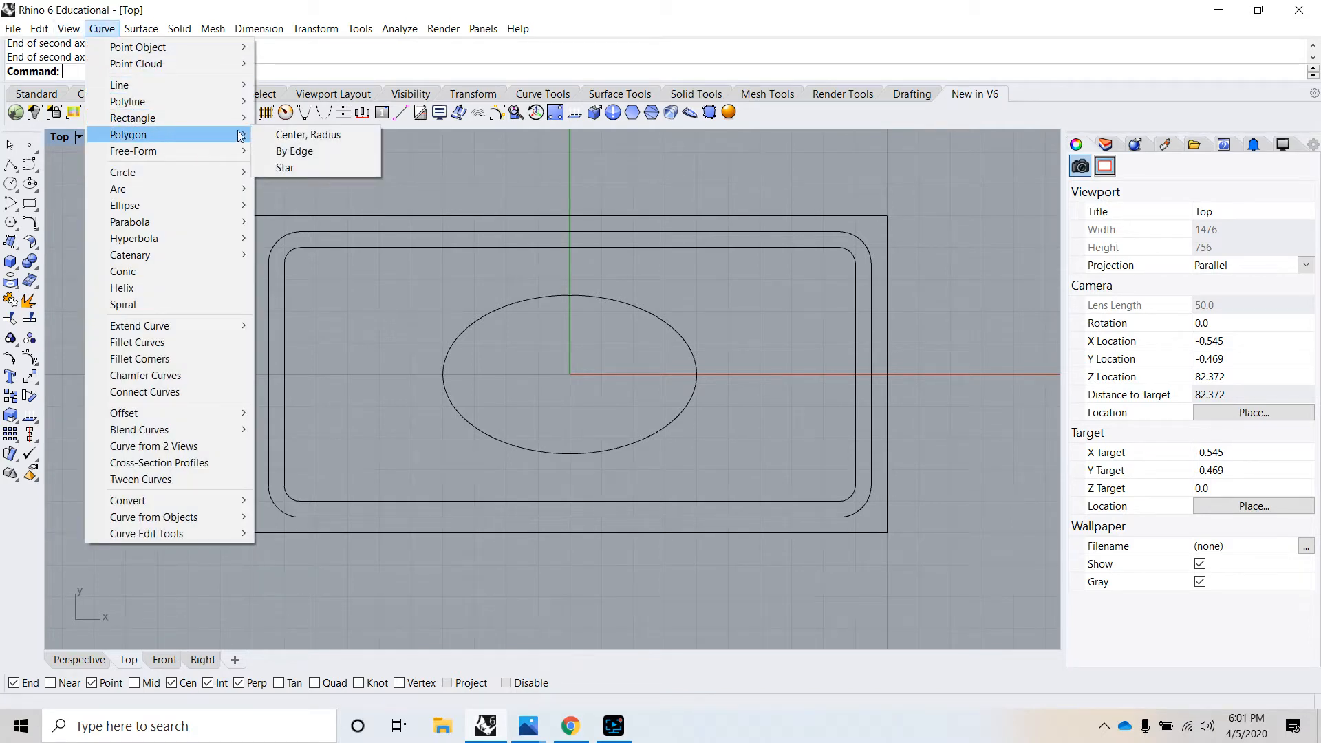
pyautogui.click(306, 133)
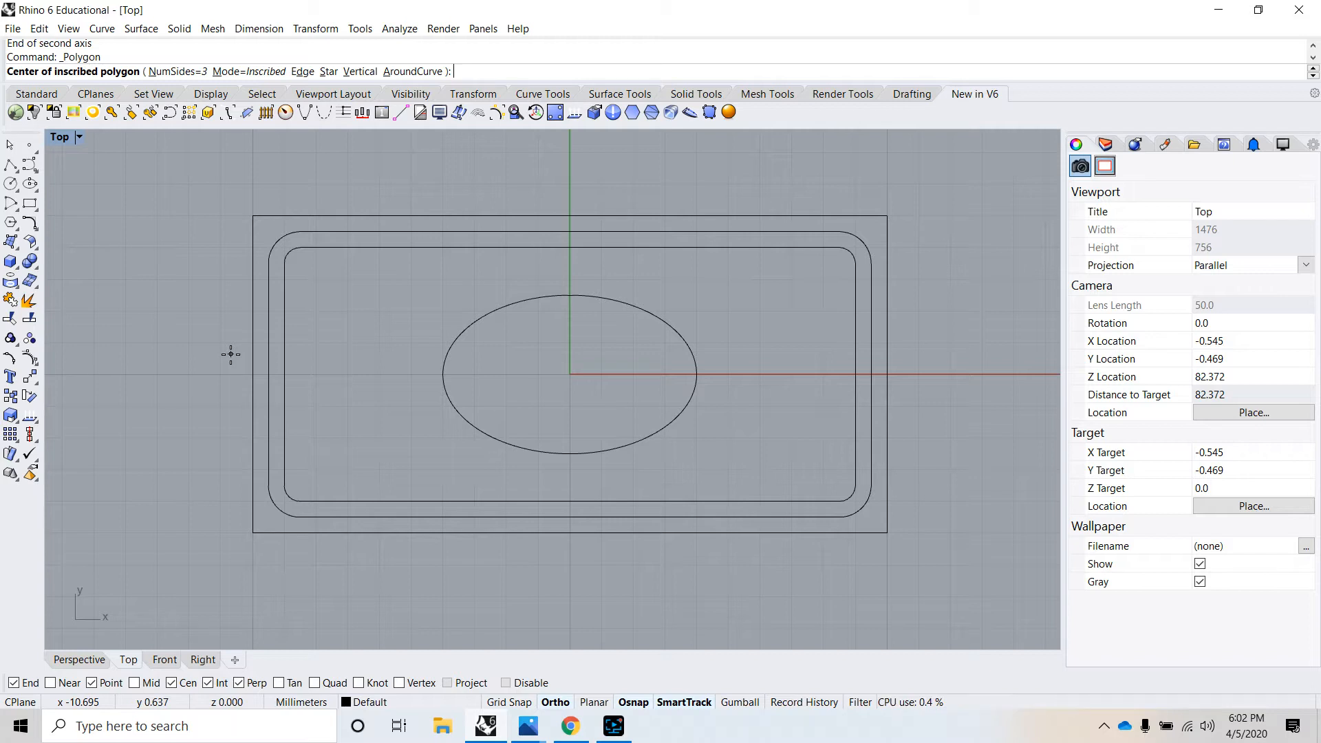
pyautogui.write('-7,-2')
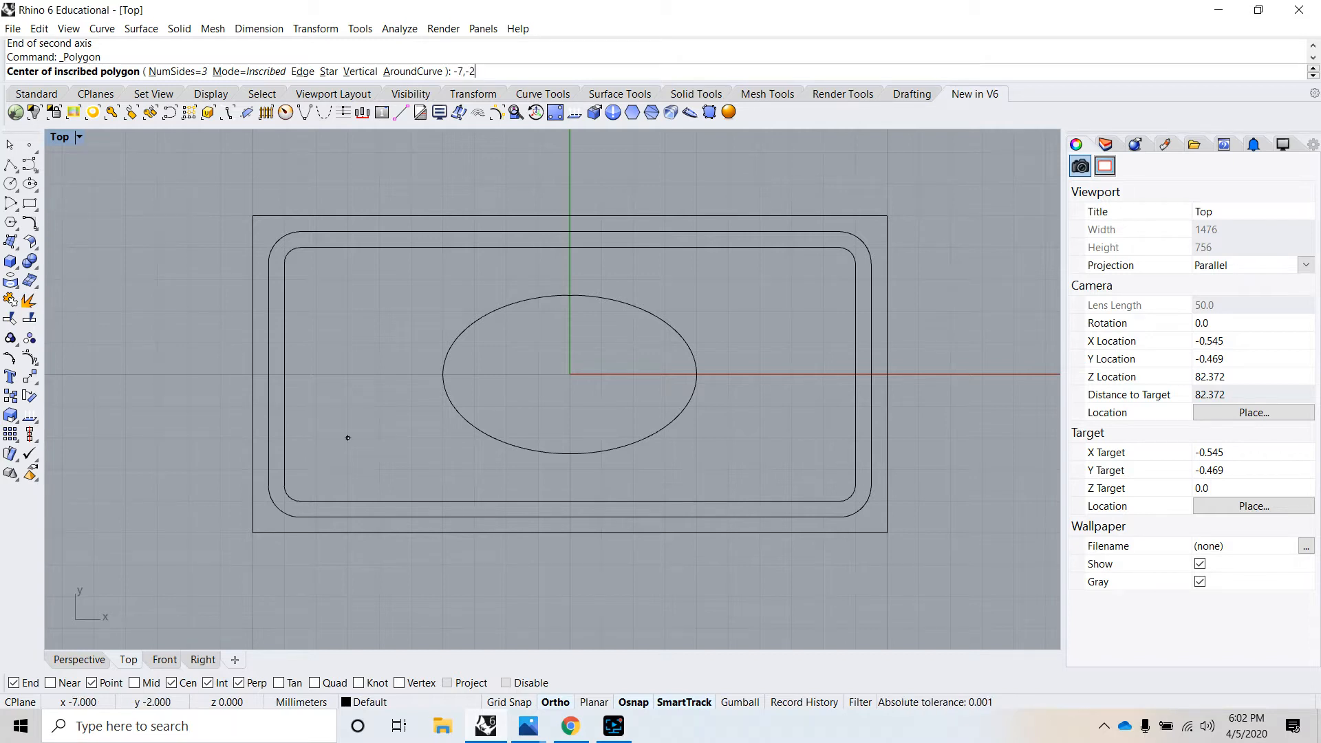
pyautogui.press('Return')
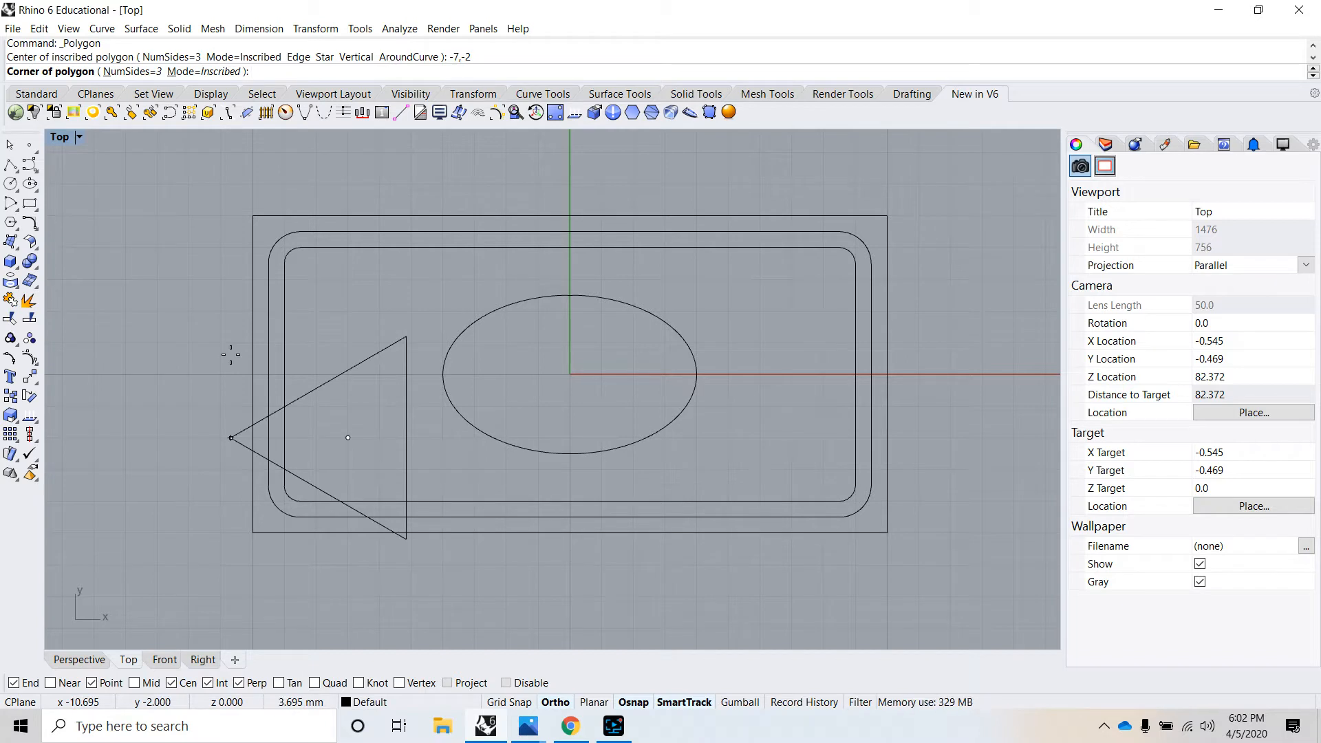
pyautogui.write('1.5')
pyautogui.press('Return')
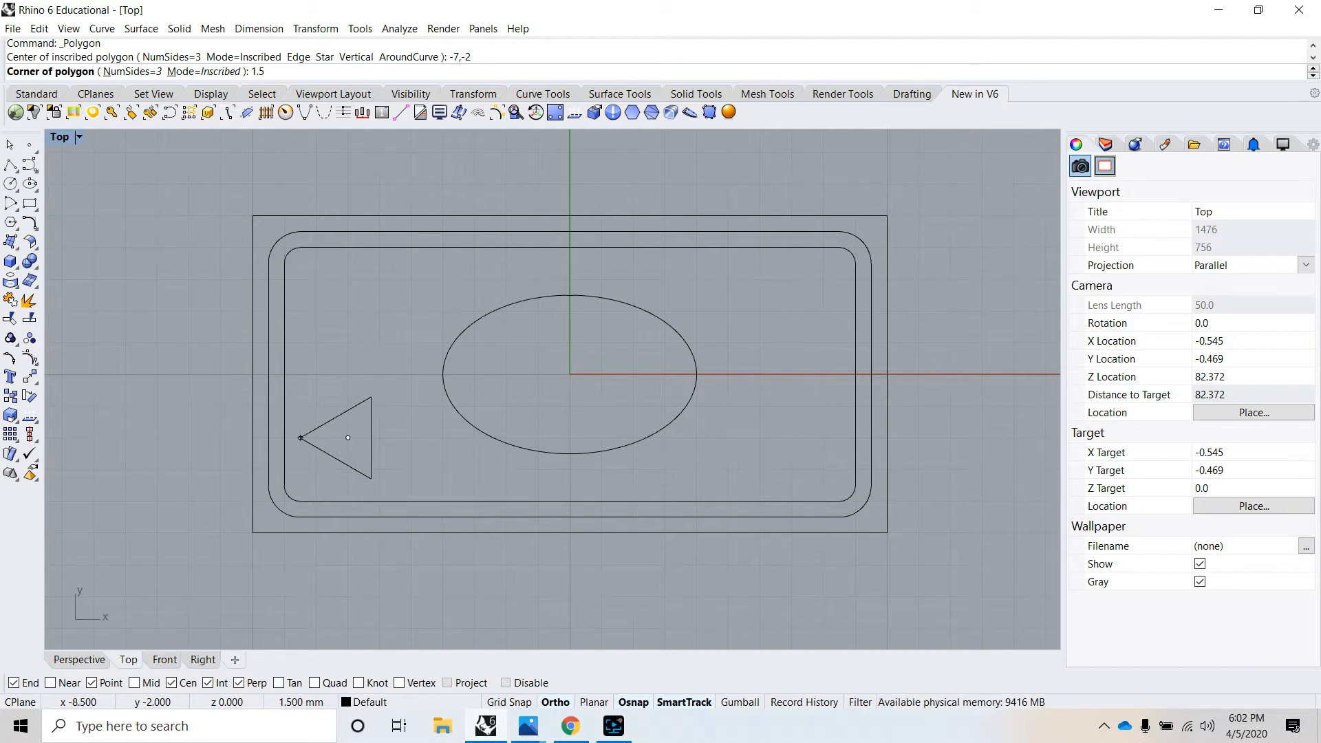
pyautogui.press('Return')
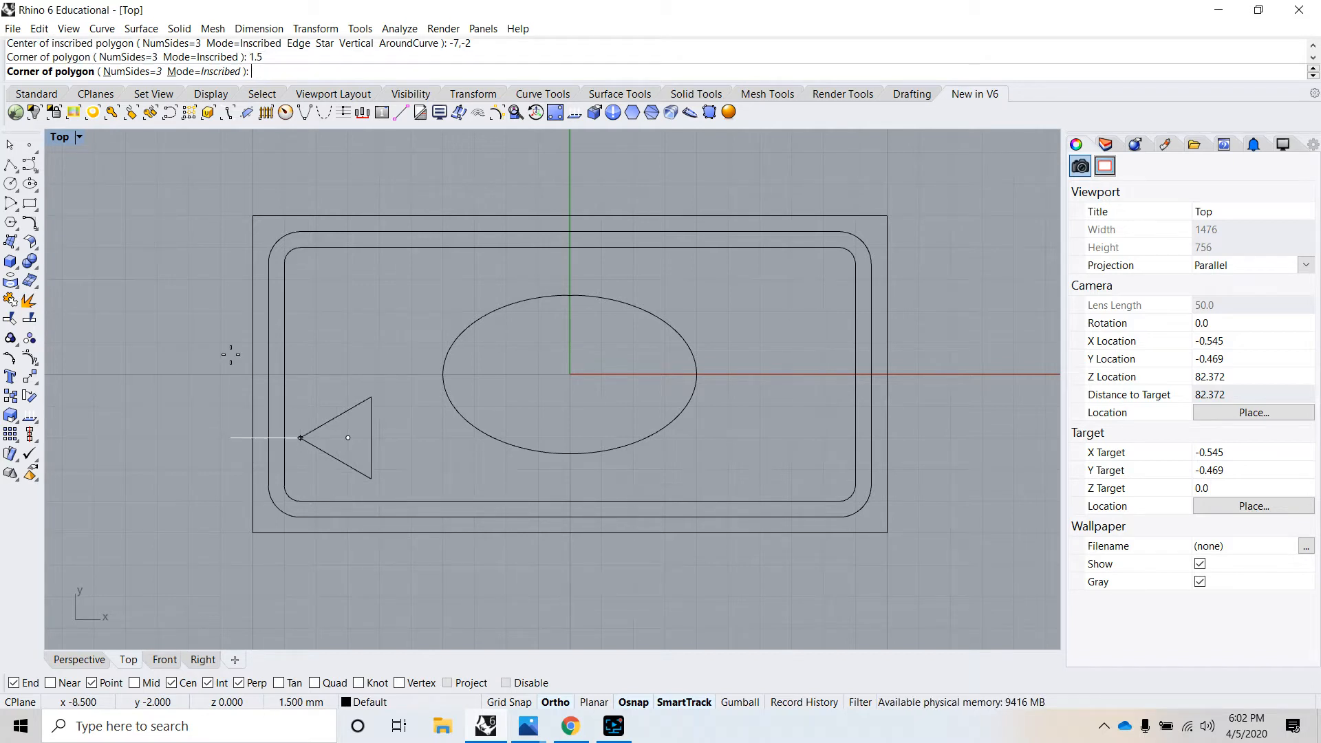
pyautogui.click(325, 299)
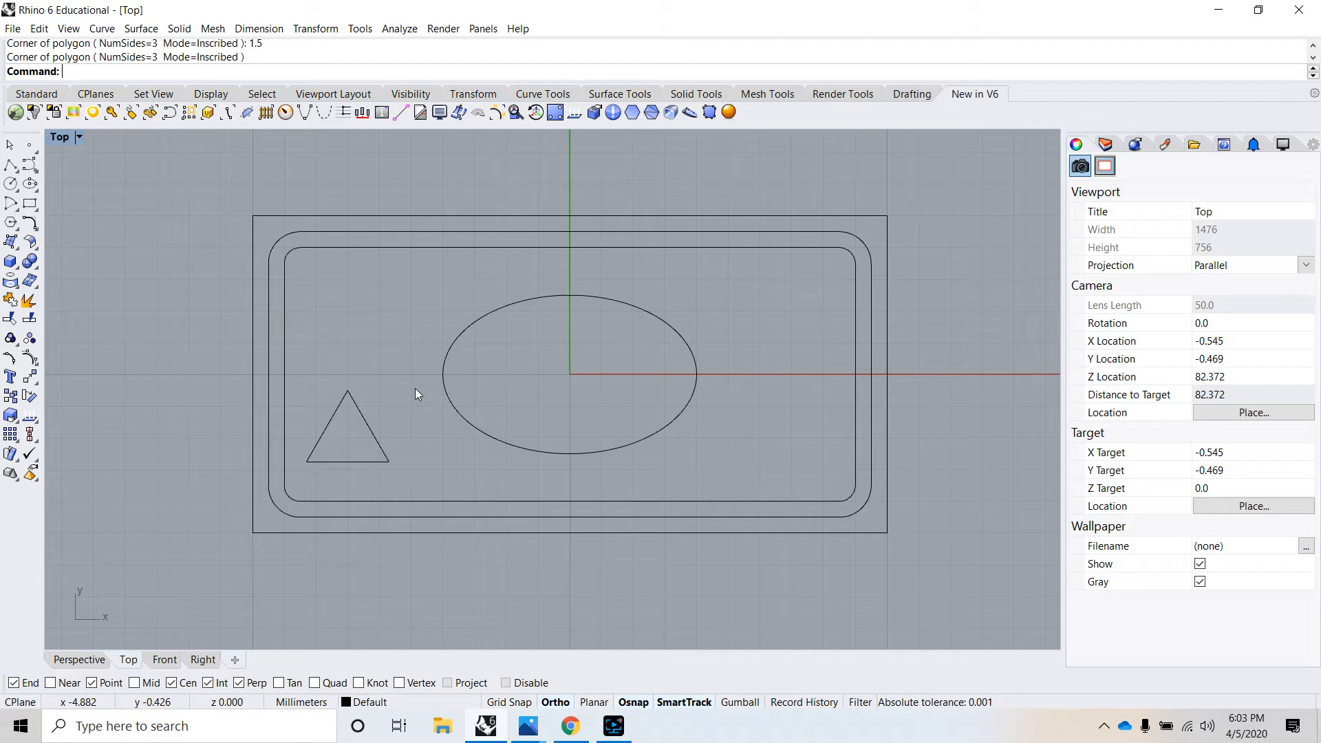
# - Draw an inscribed five-sided polygon centred at -7,2 with a radius of 1.5 mm and one corner pointing straight up
pyautogui.press('Return')
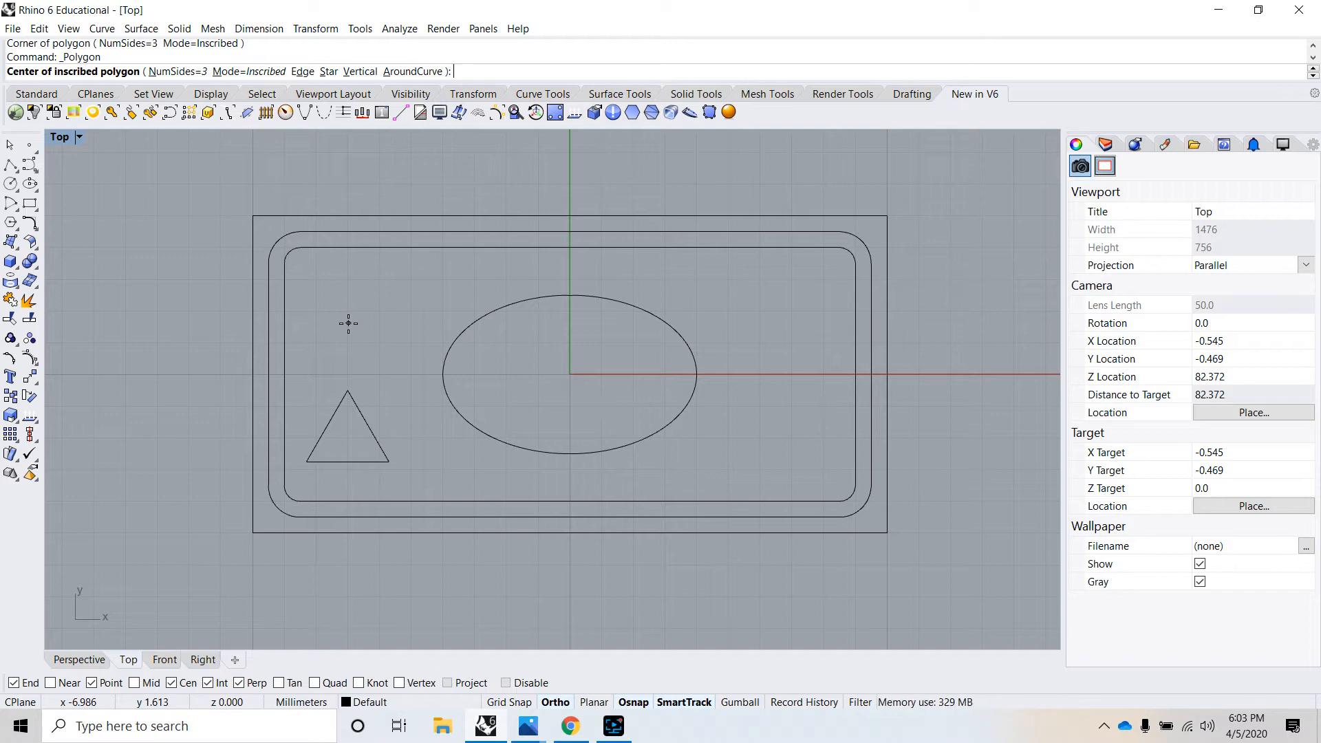
pyautogui.click(177, 71)
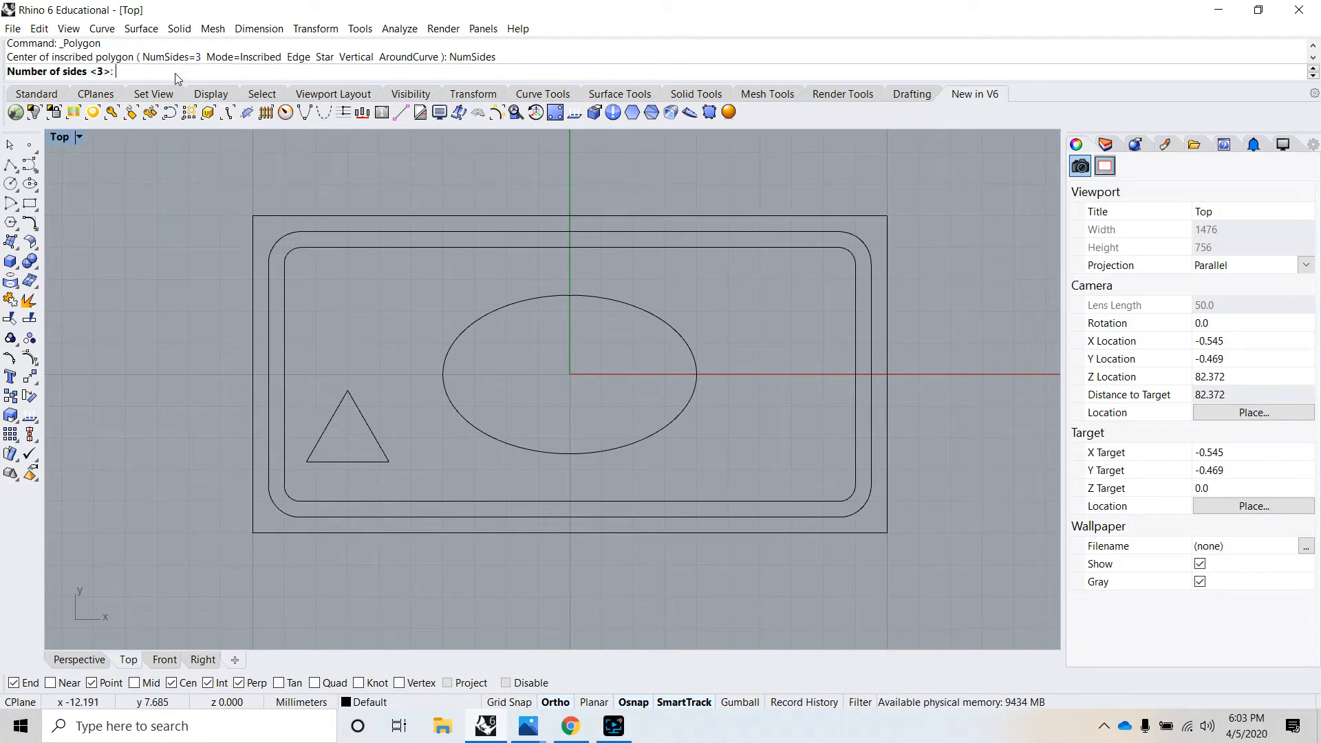
pyautogui.write('5')
pyautogui.press('Return')
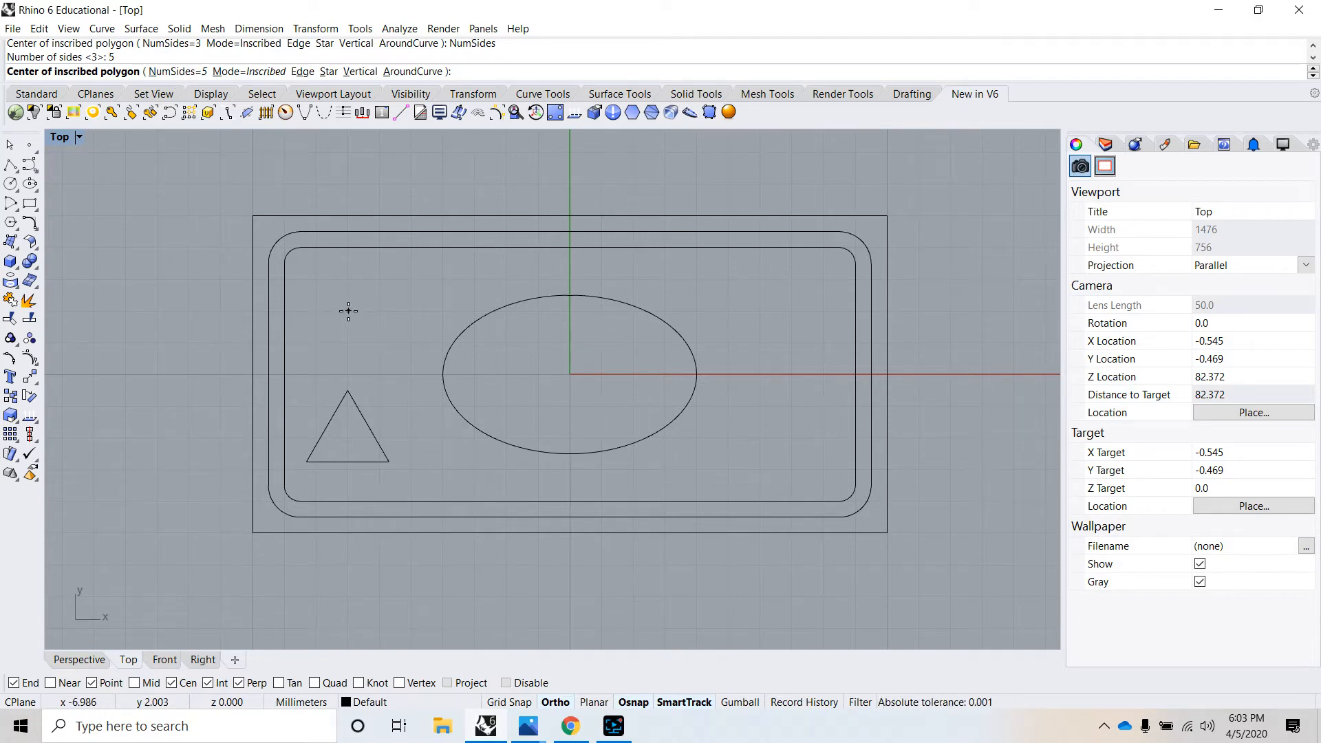
pyautogui.write('-7,2')
pyautogui.press('Return')
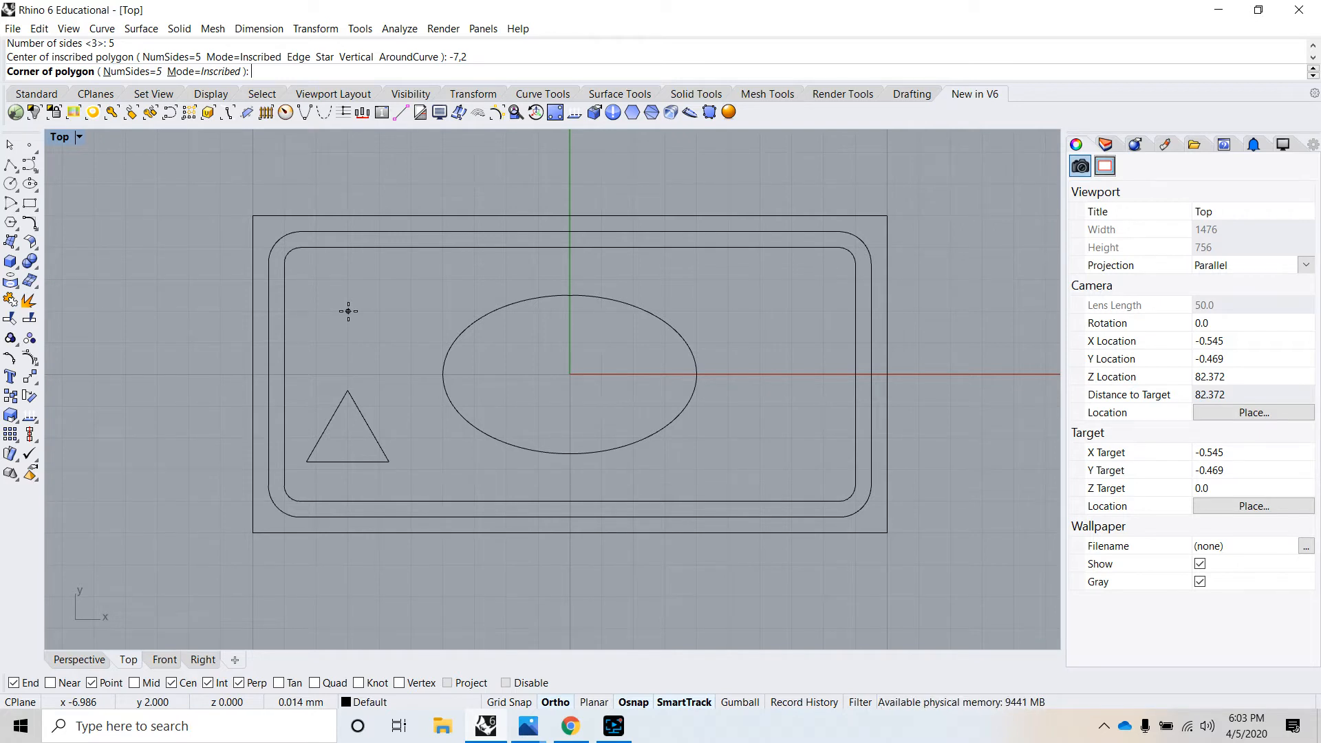
pyautogui.write('1.5')
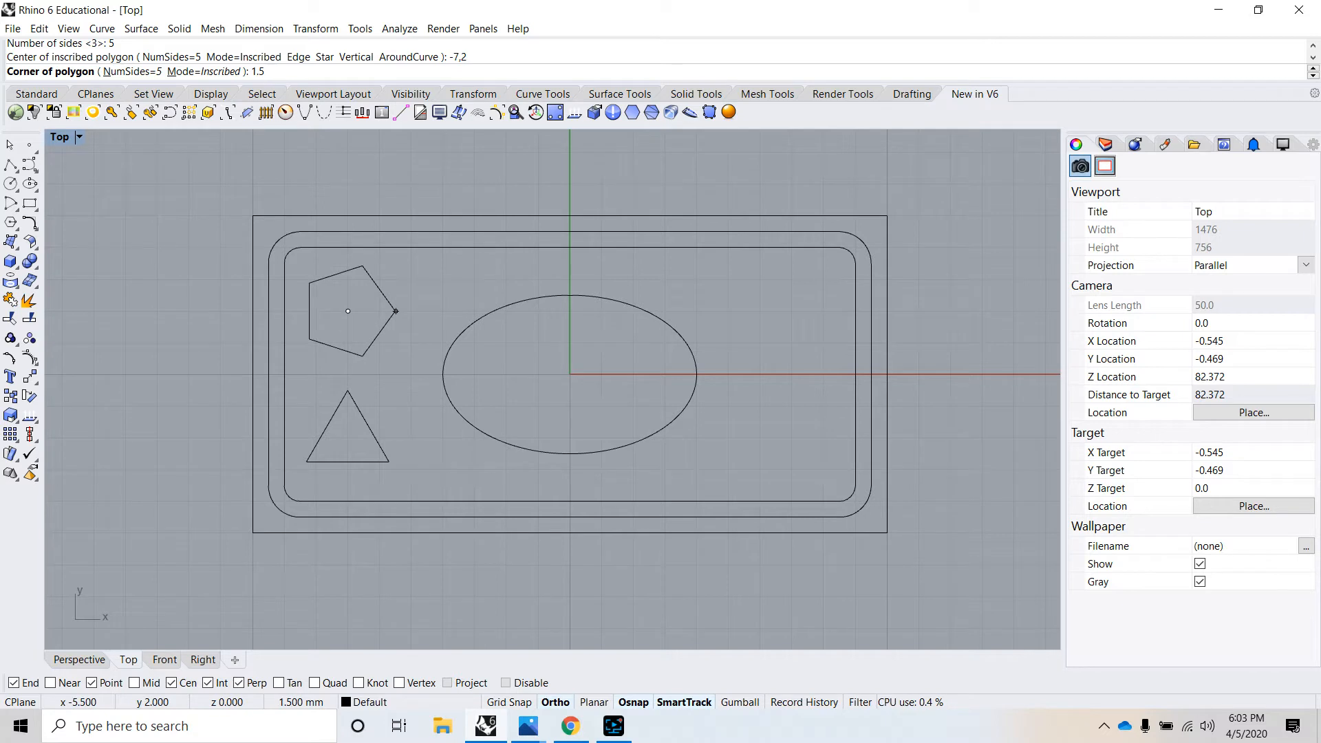
pyautogui.press('Return')
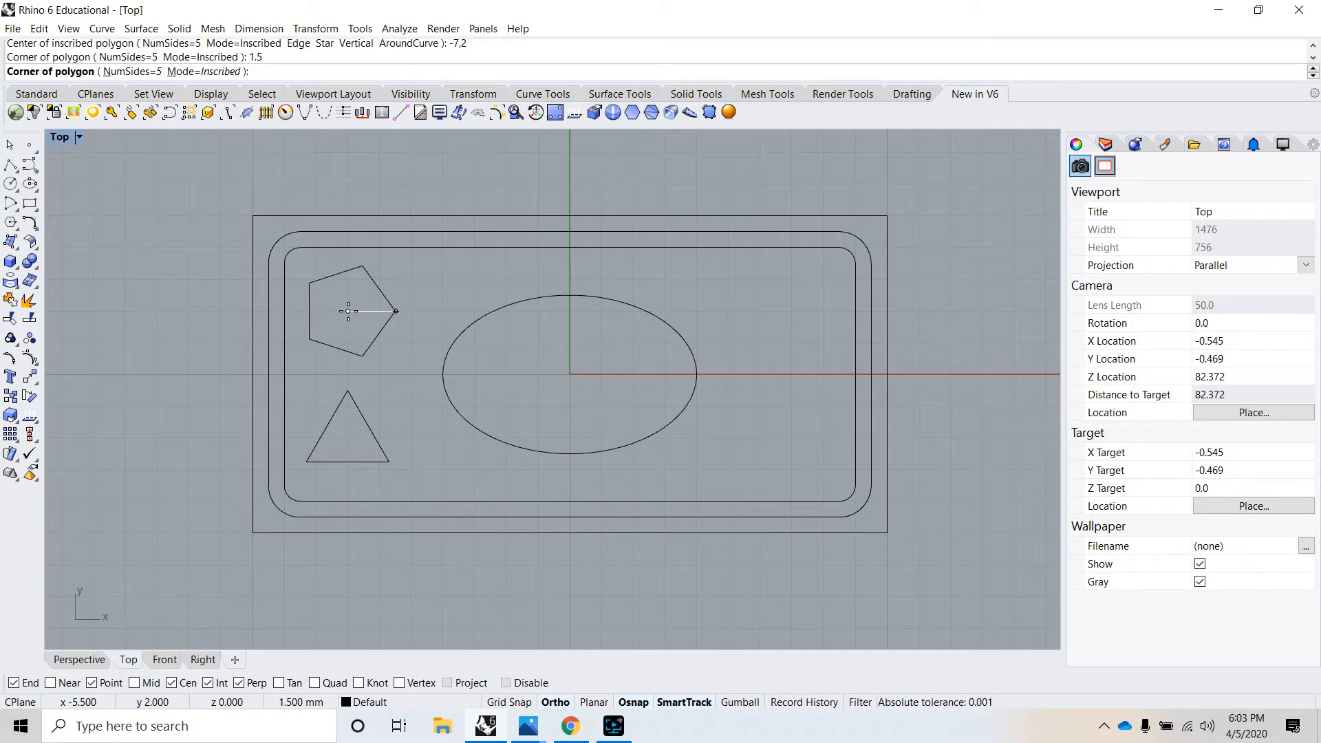
pyautogui.click(454, 187)
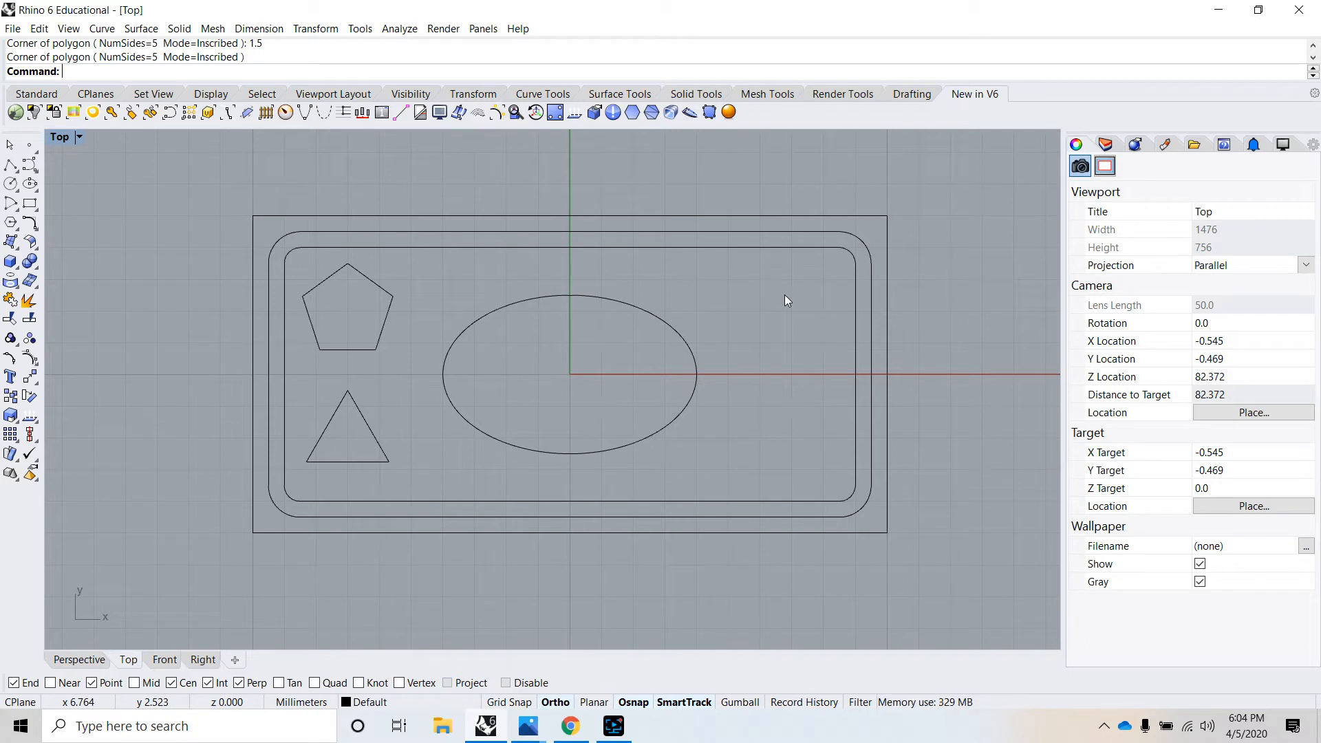
# - Draw an inscribed six-sided polygon centred at 7,2 with a radius of 1.5 mm and one corner pointing along negative X
pyautogui.click(102, 28)
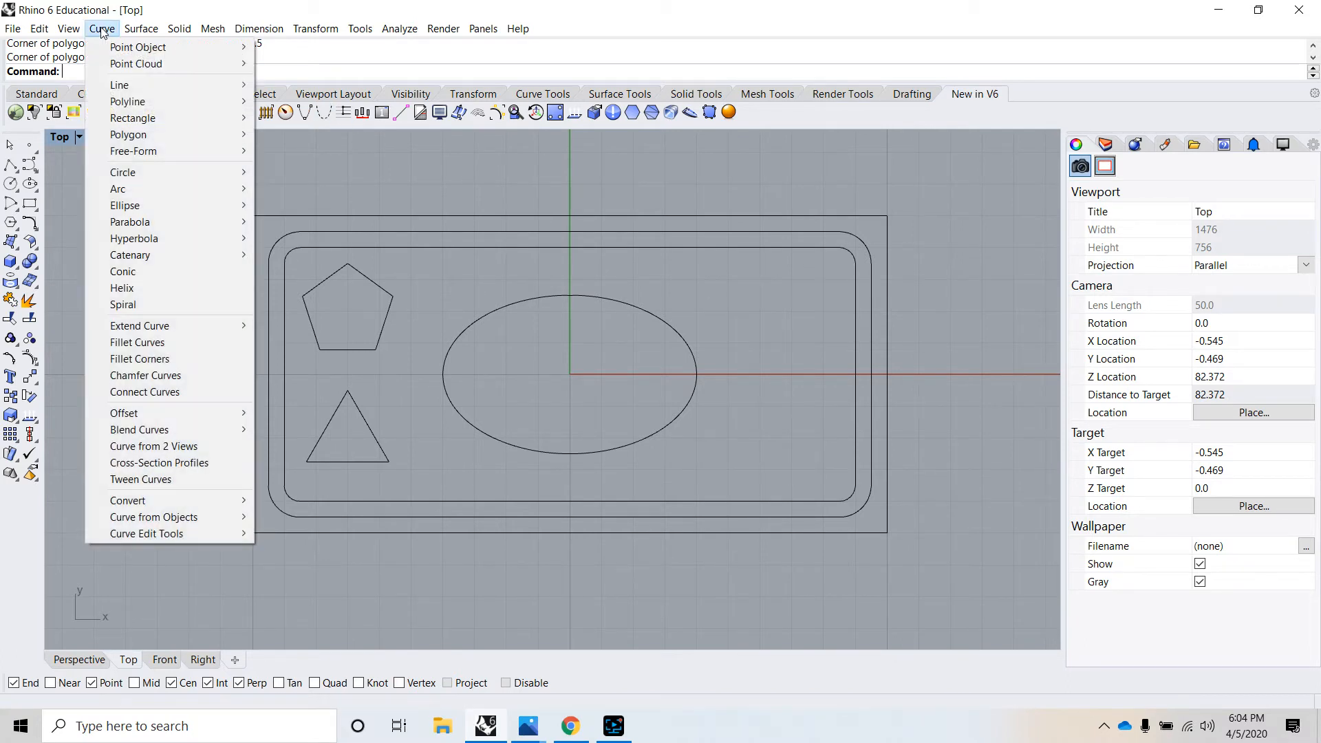
pyautogui.moveTo(147, 141)
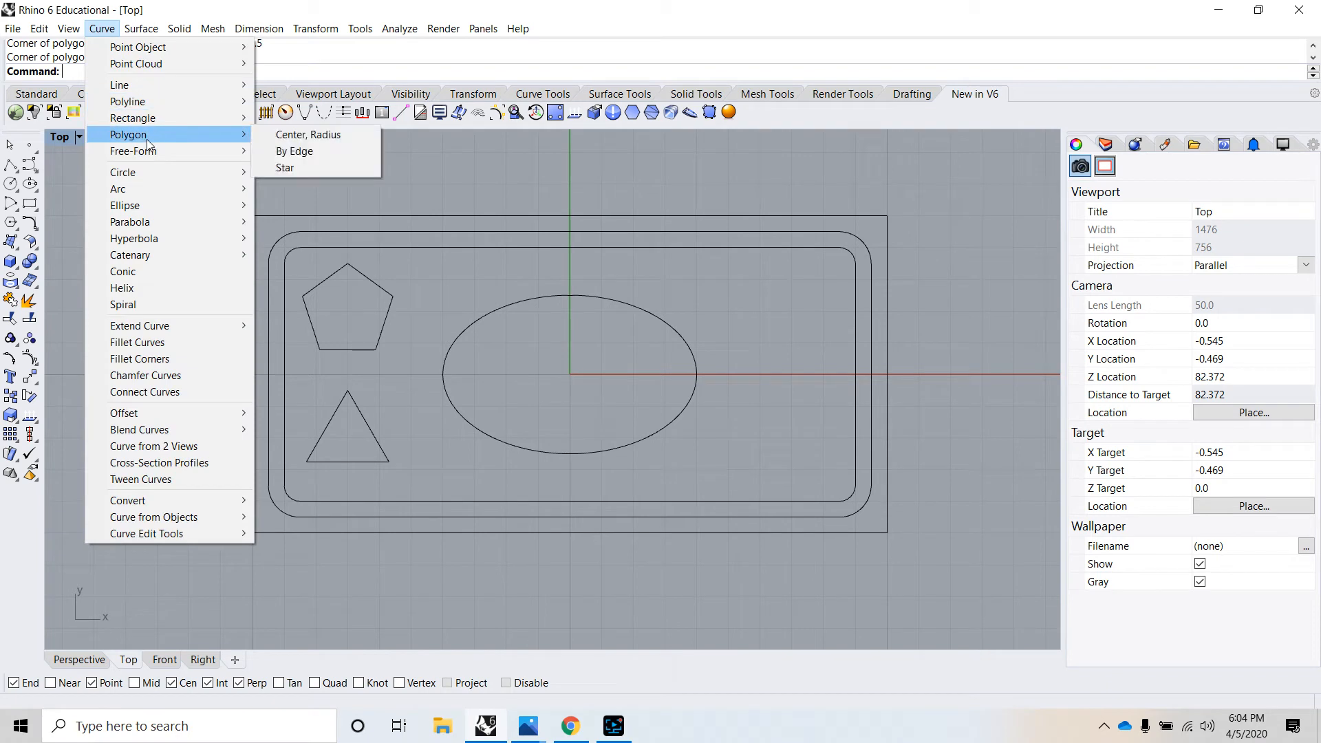
pyautogui.click(298, 136)
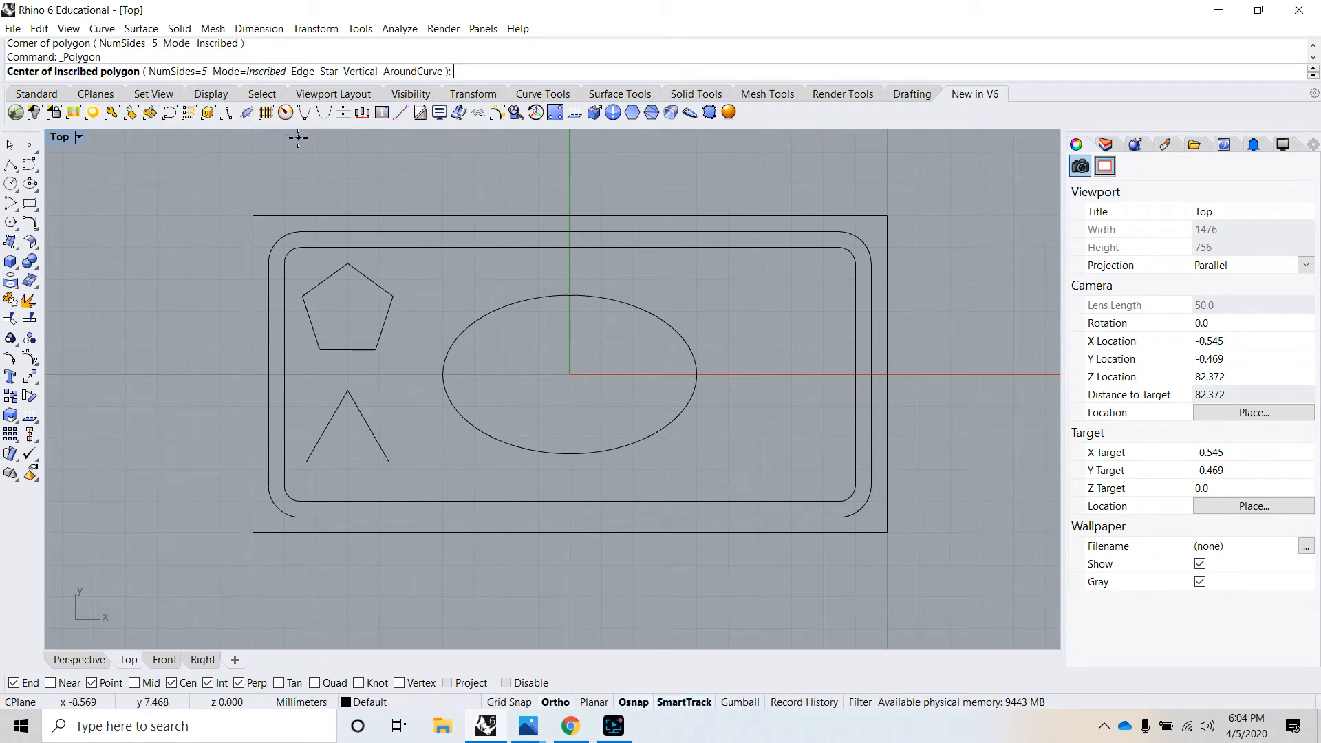
pyautogui.click(171, 74)
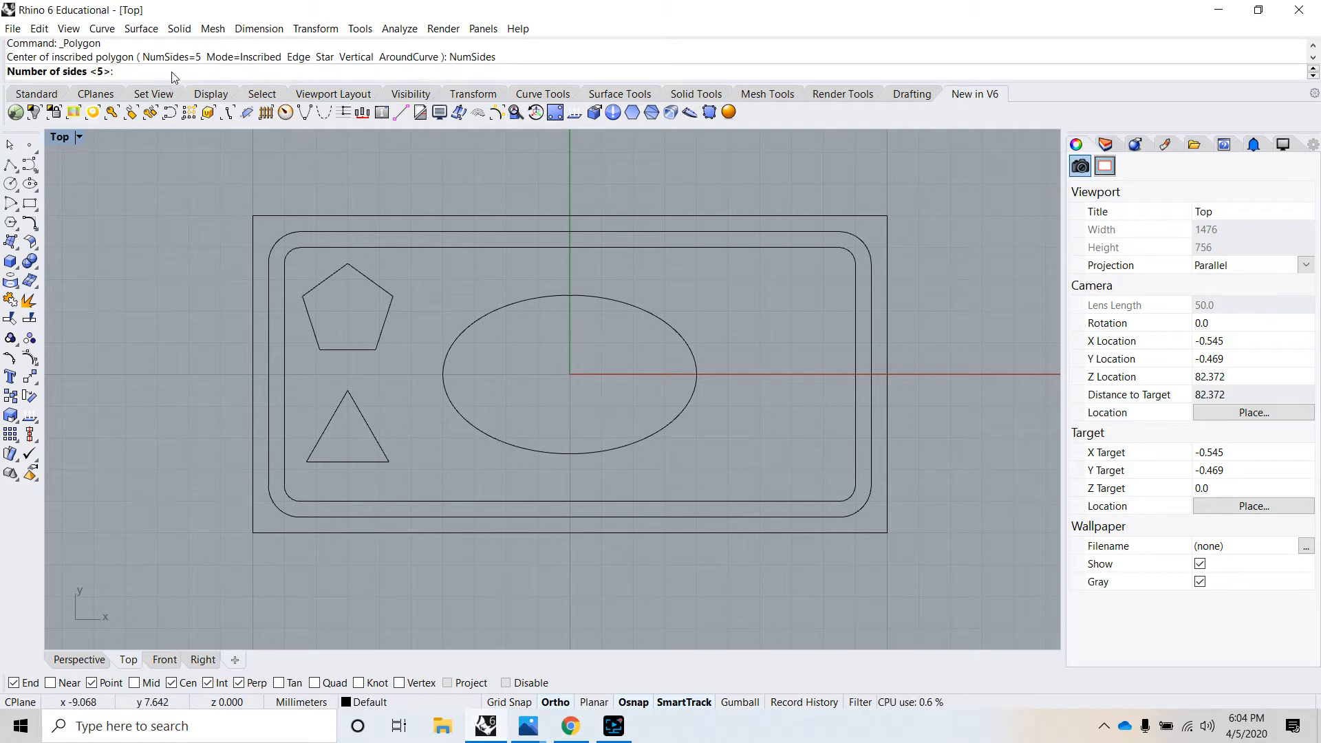
pyautogui.write('6')
pyautogui.press('Return')
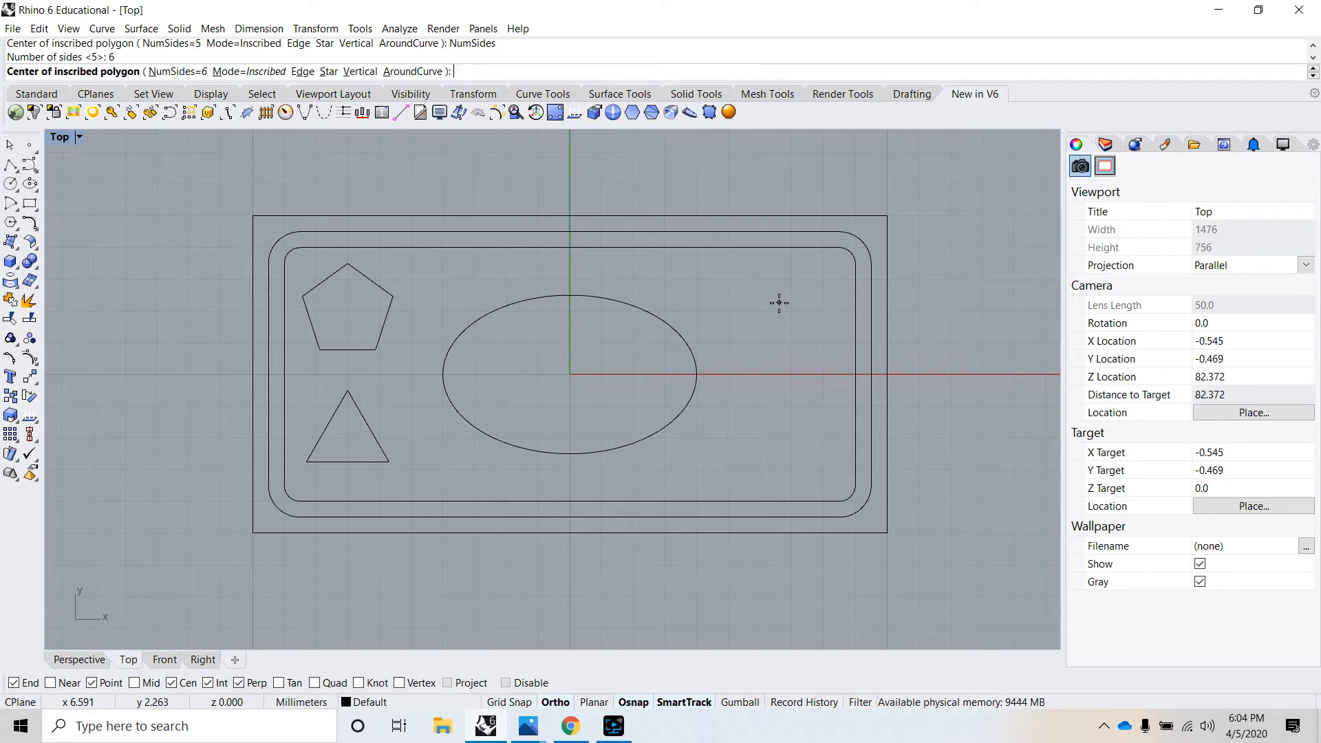
pyautogui.write('7,2')
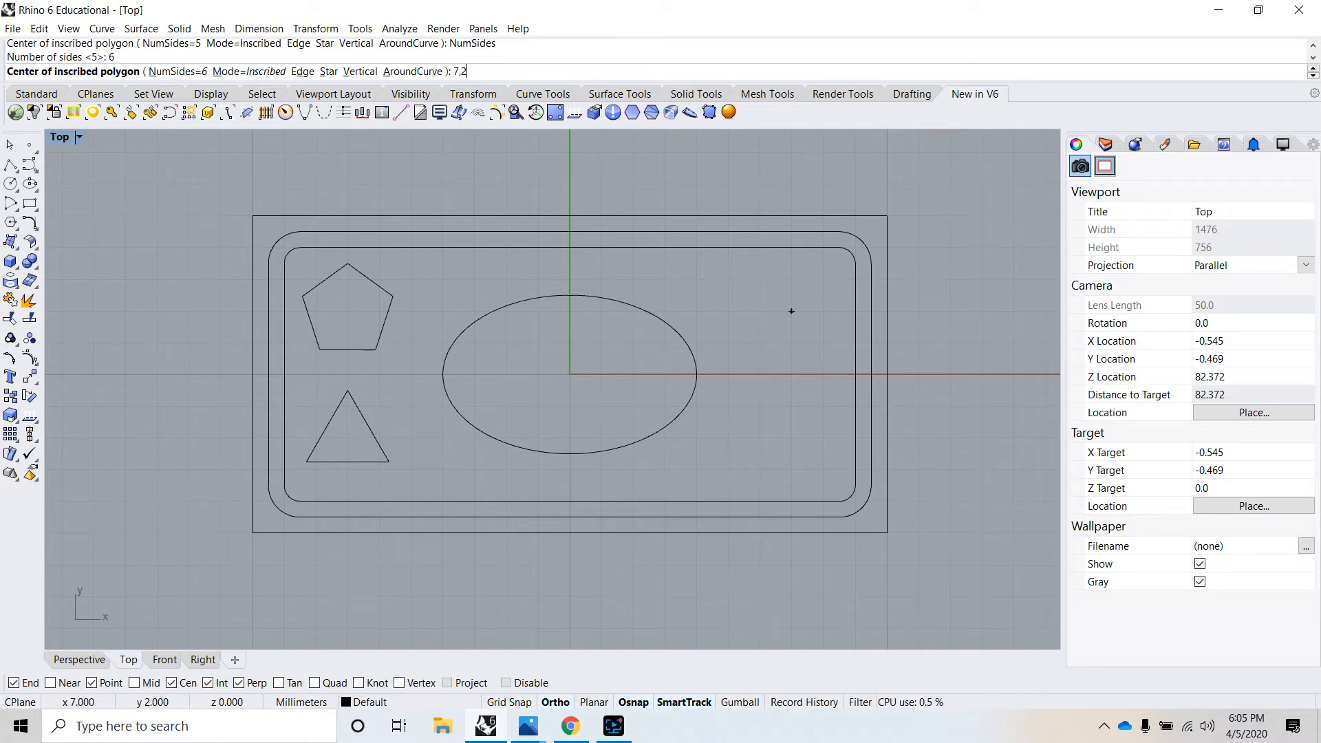
pyautogui.press('Return')
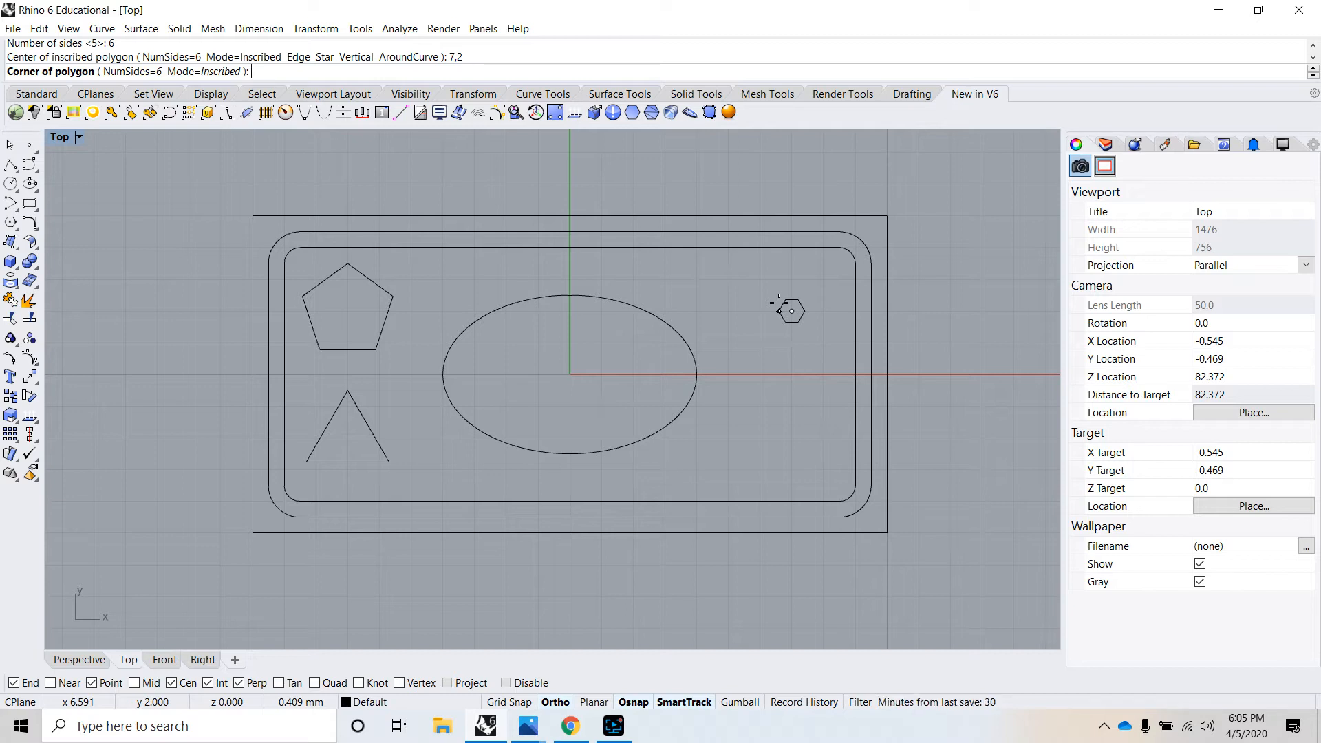
pyautogui.write('1.5')
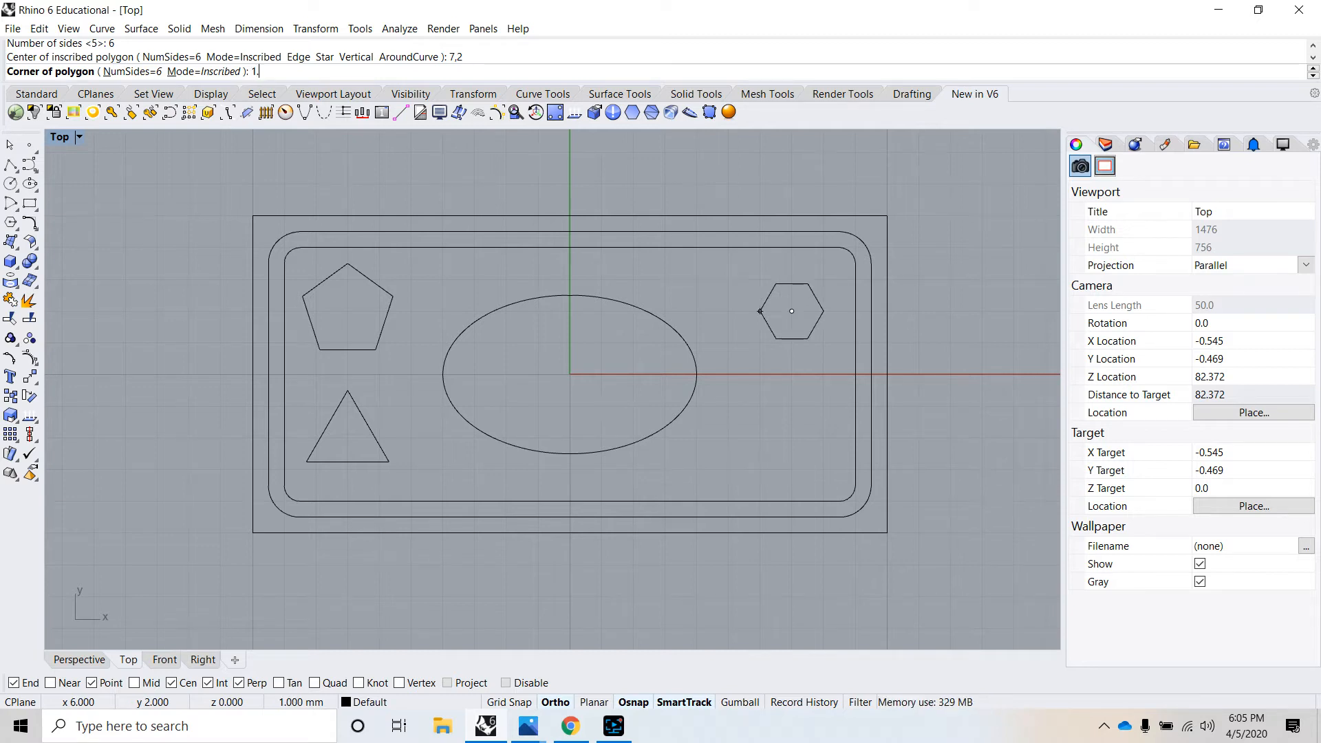
pyautogui.press('Return')
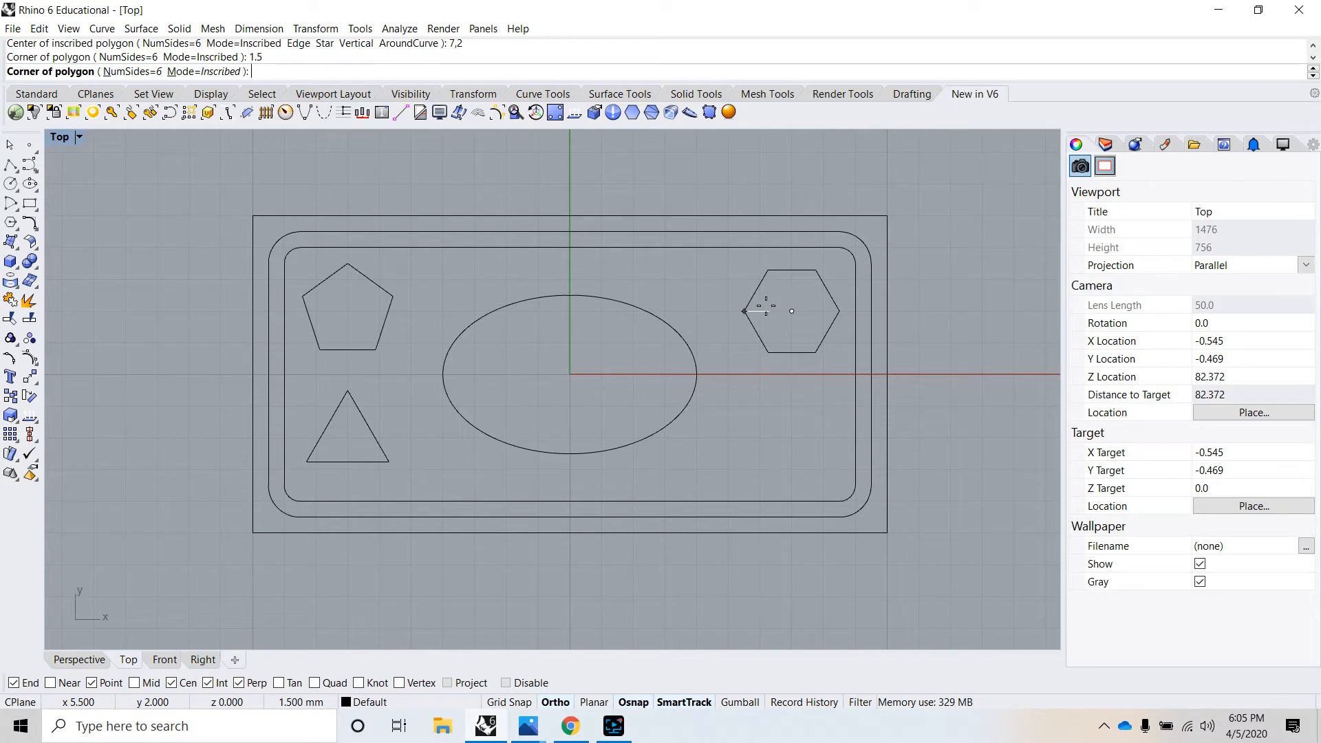
pyautogui.click(703, 312)
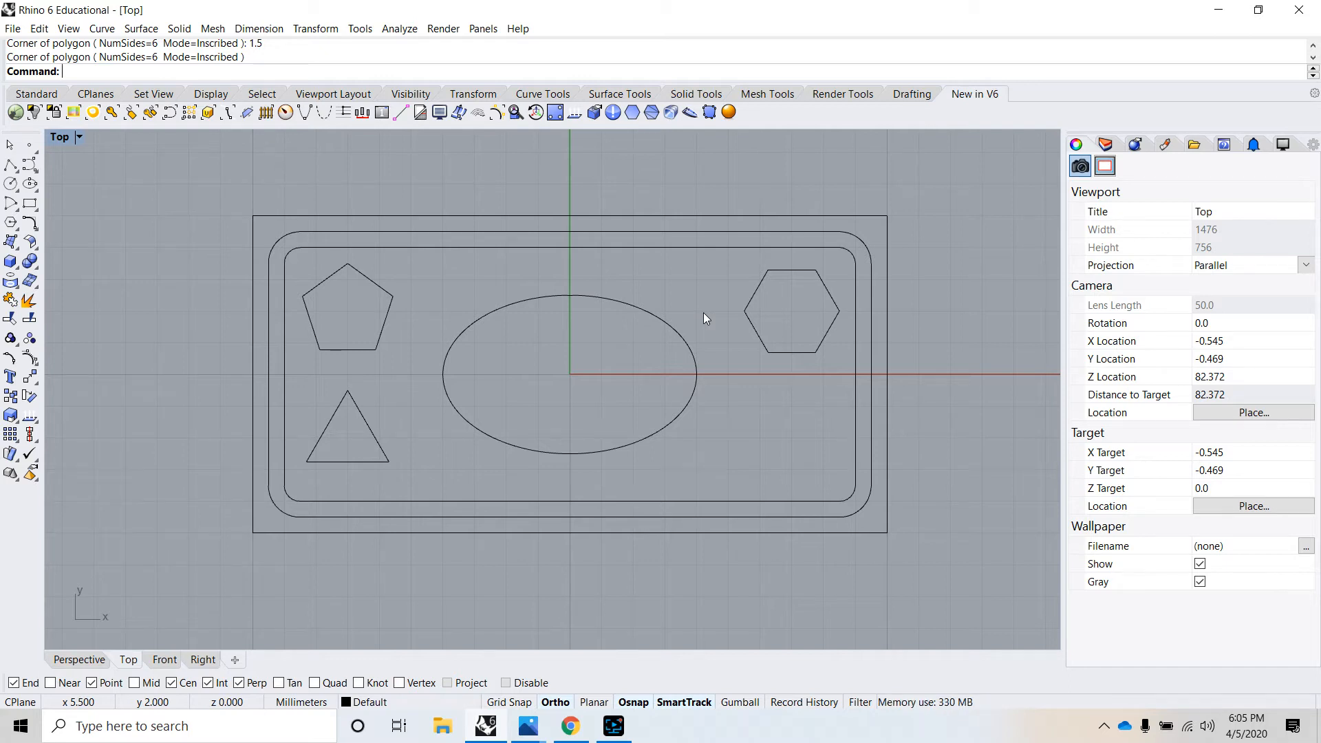
# - Draw a circumscribed eight-sided polygon centred at 7,-2 with a 1.5 mm centre-to-edge distance and one edge midpoint pointing straight up
pyautogui.rightClick(455, 186)
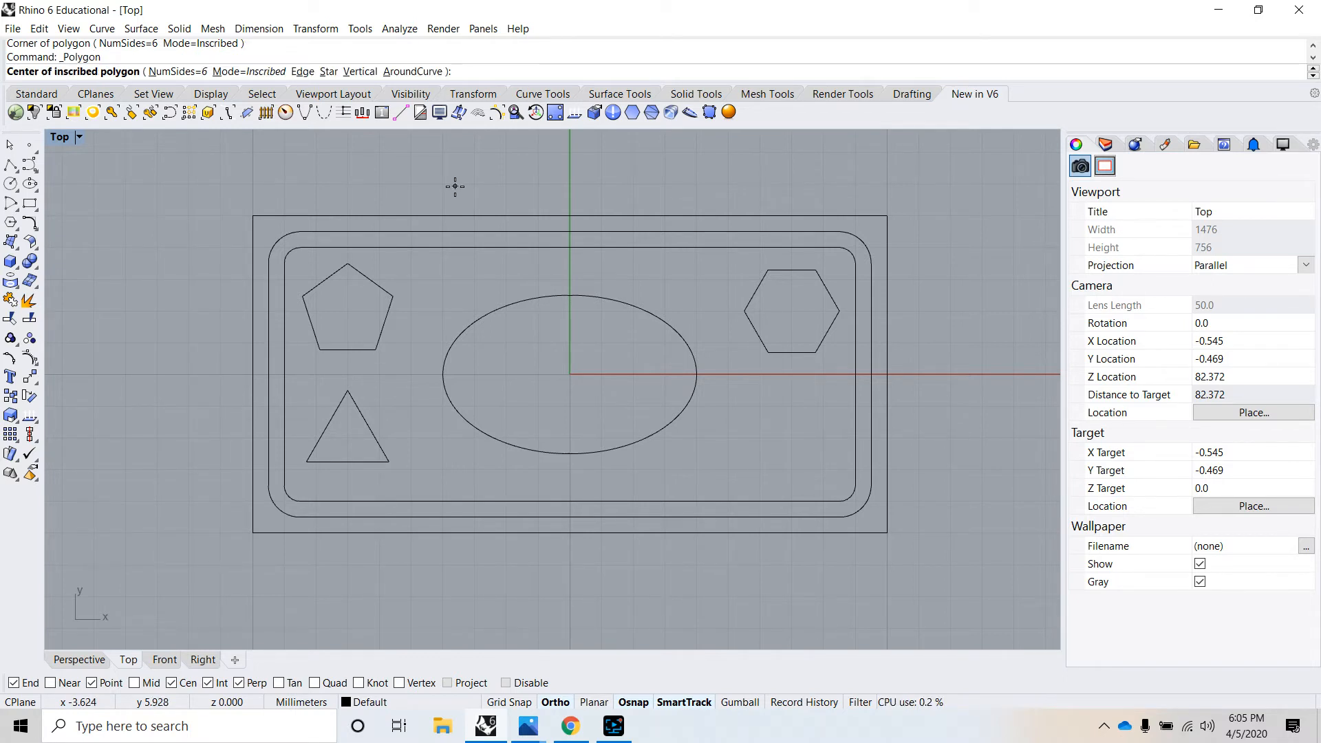
pyautogui.click(176, 72)
pyautogui.write('8')
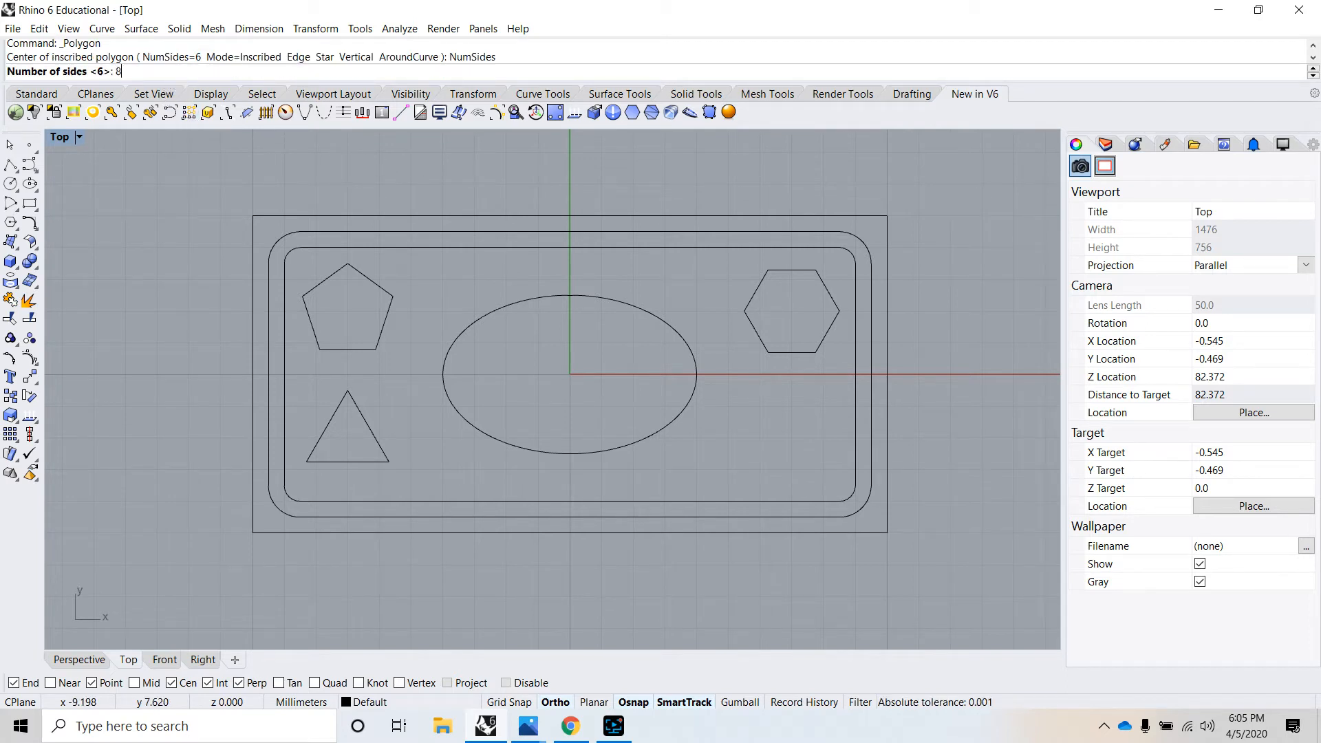
pyautogui.press('Return')
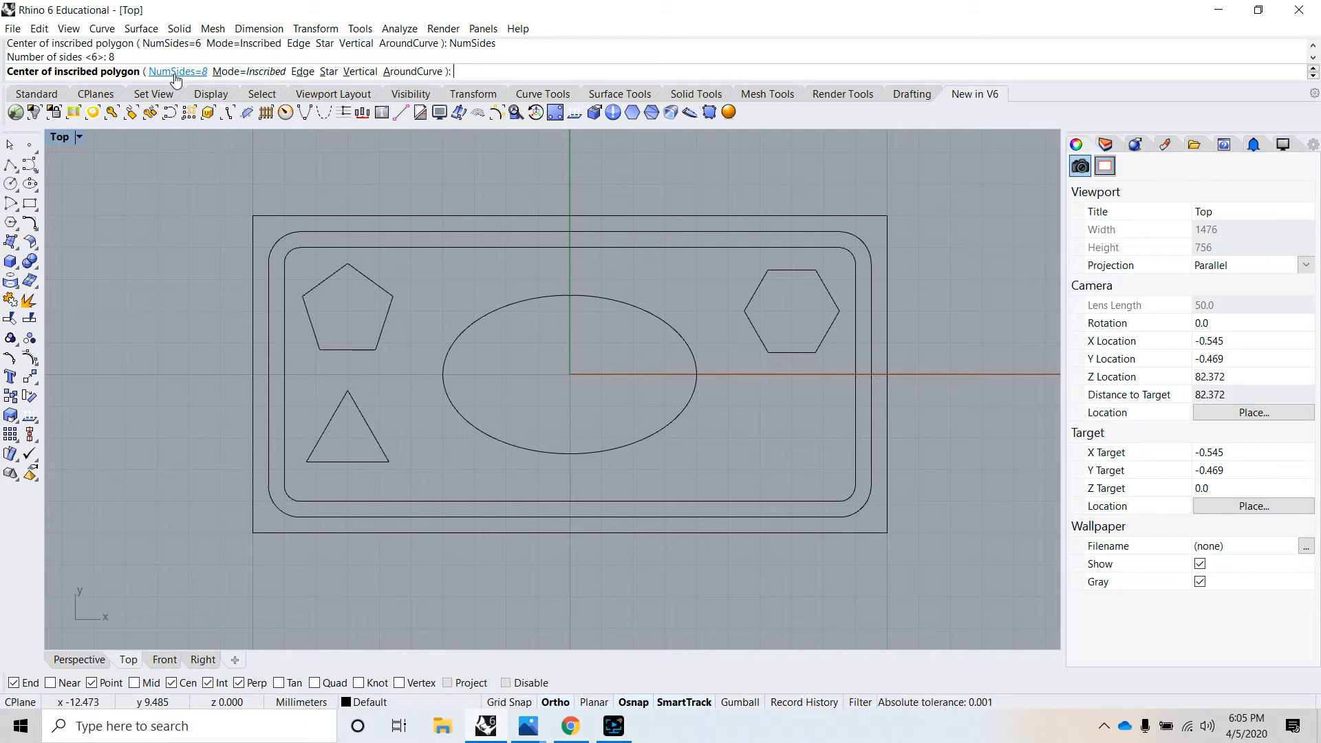
pyautogui.write('7,-2')
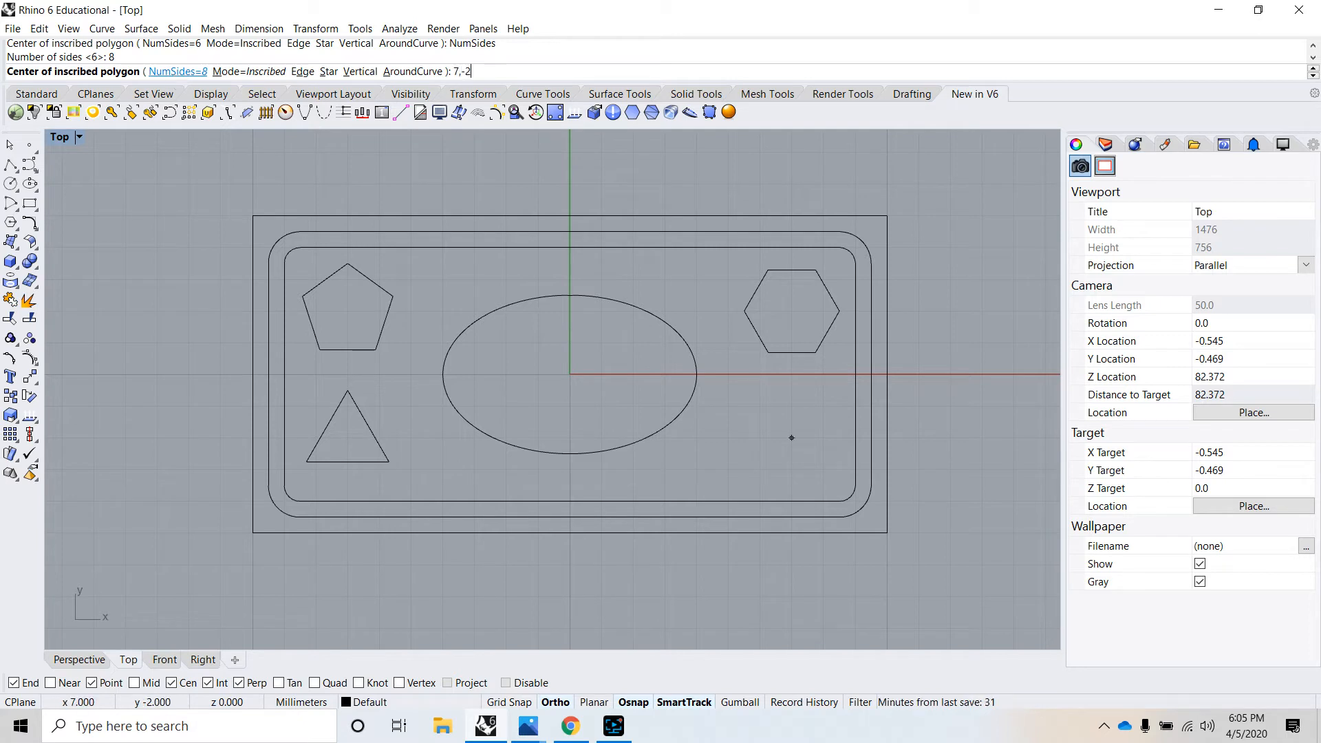
pyautogui.press('Return')
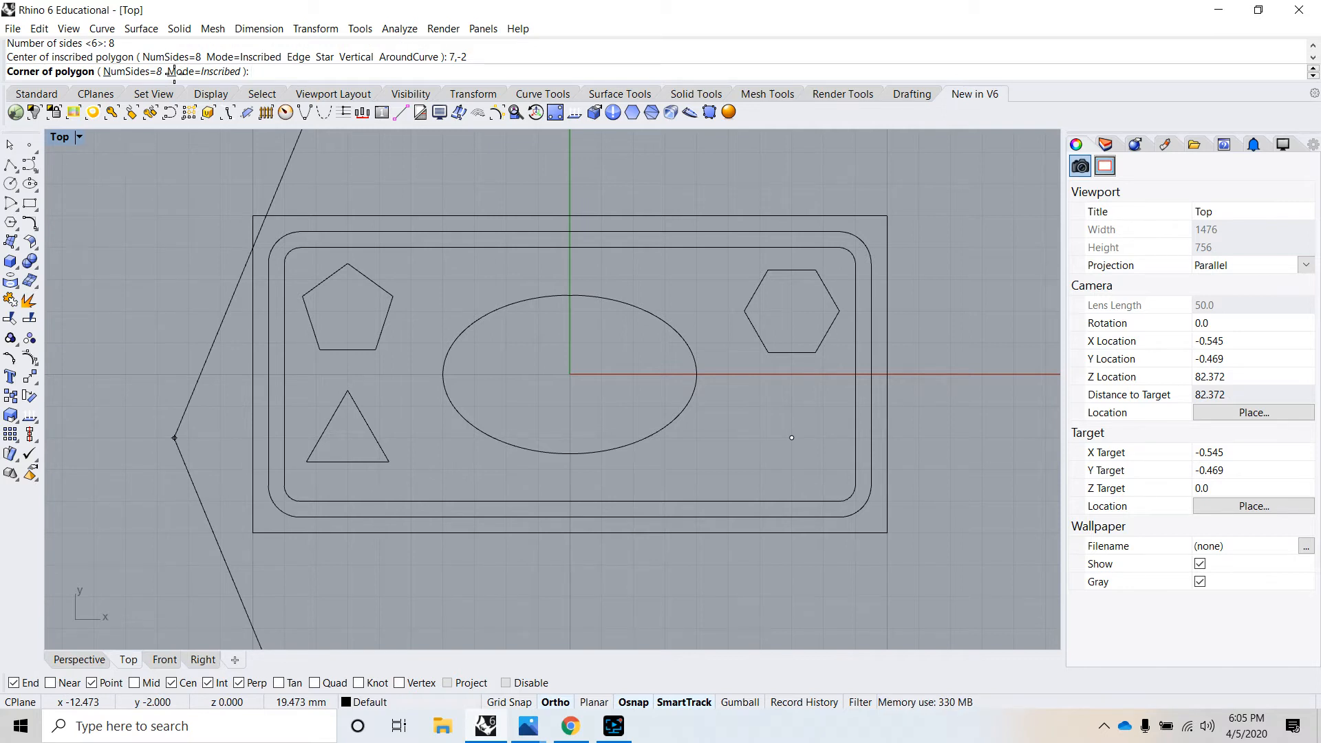
pyautogui.write('1.5')
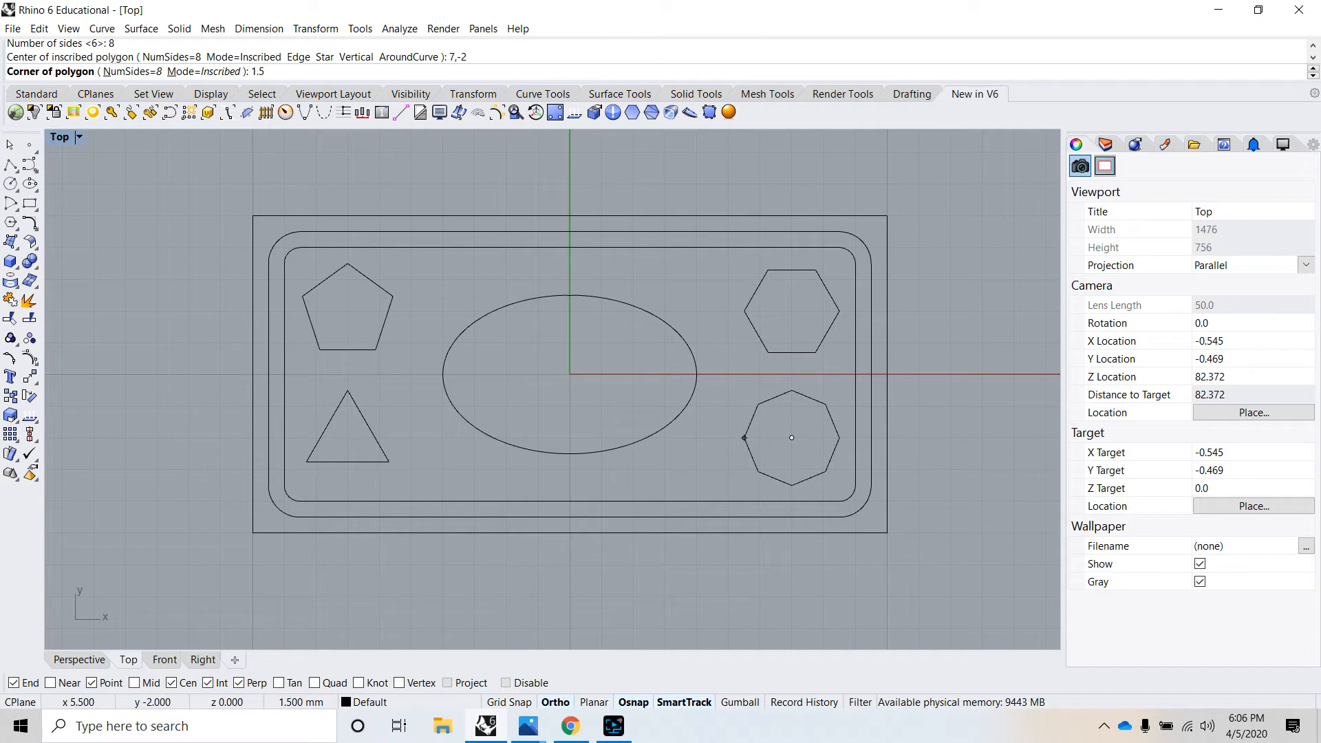
pyautogui.press('Return')
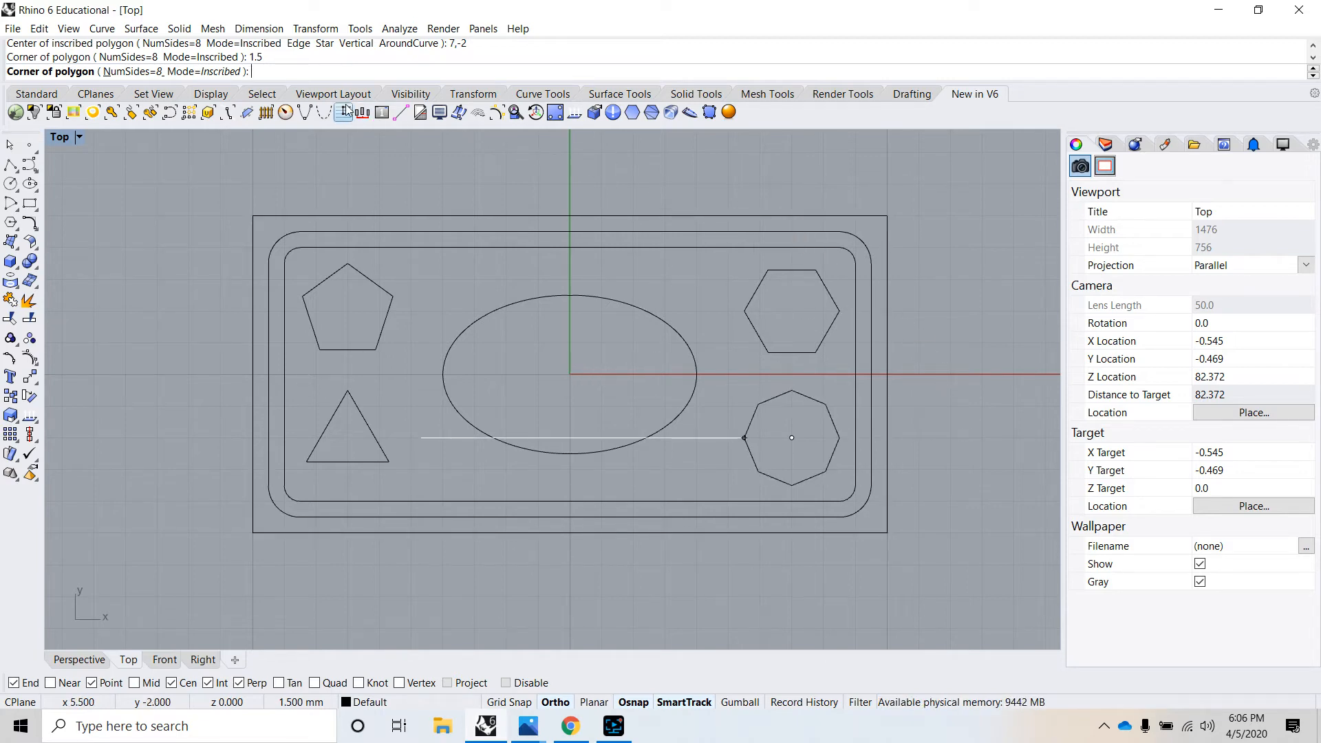
pyautogui.click(197, 71)
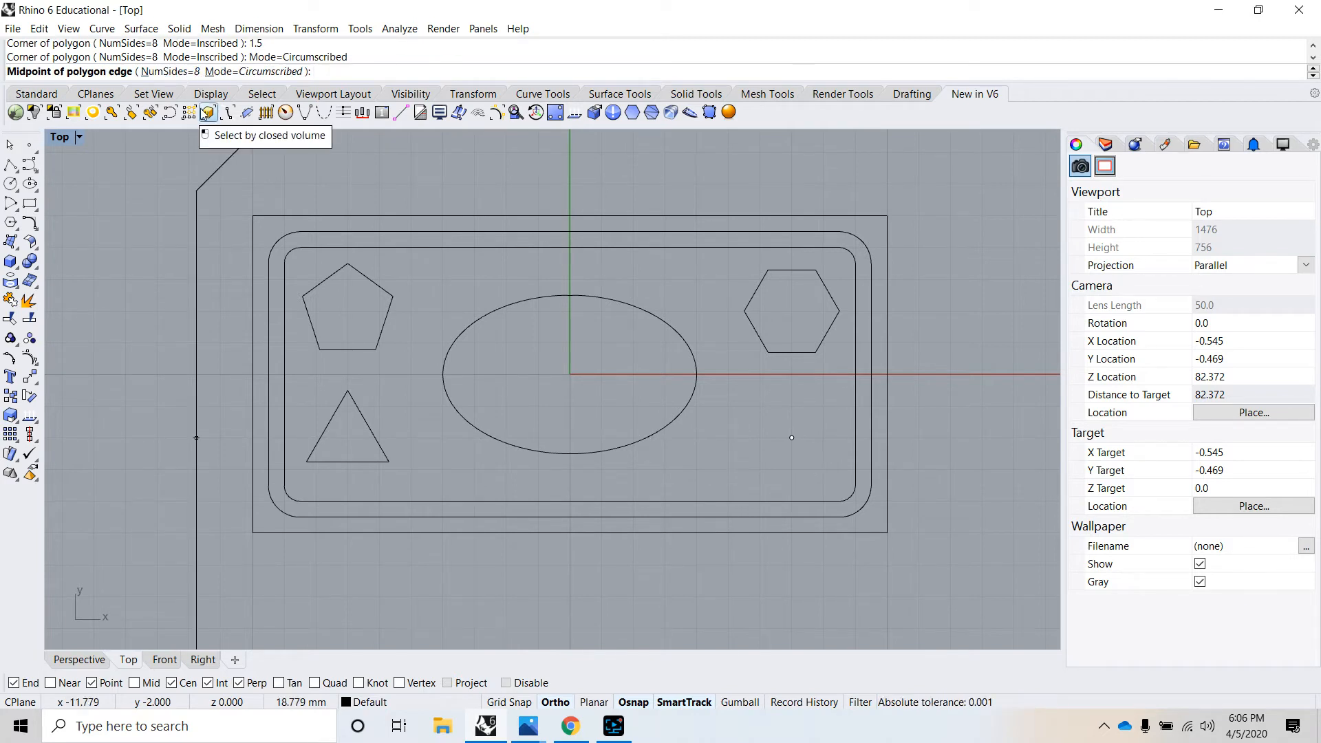
pyautogui.click(840, 437)
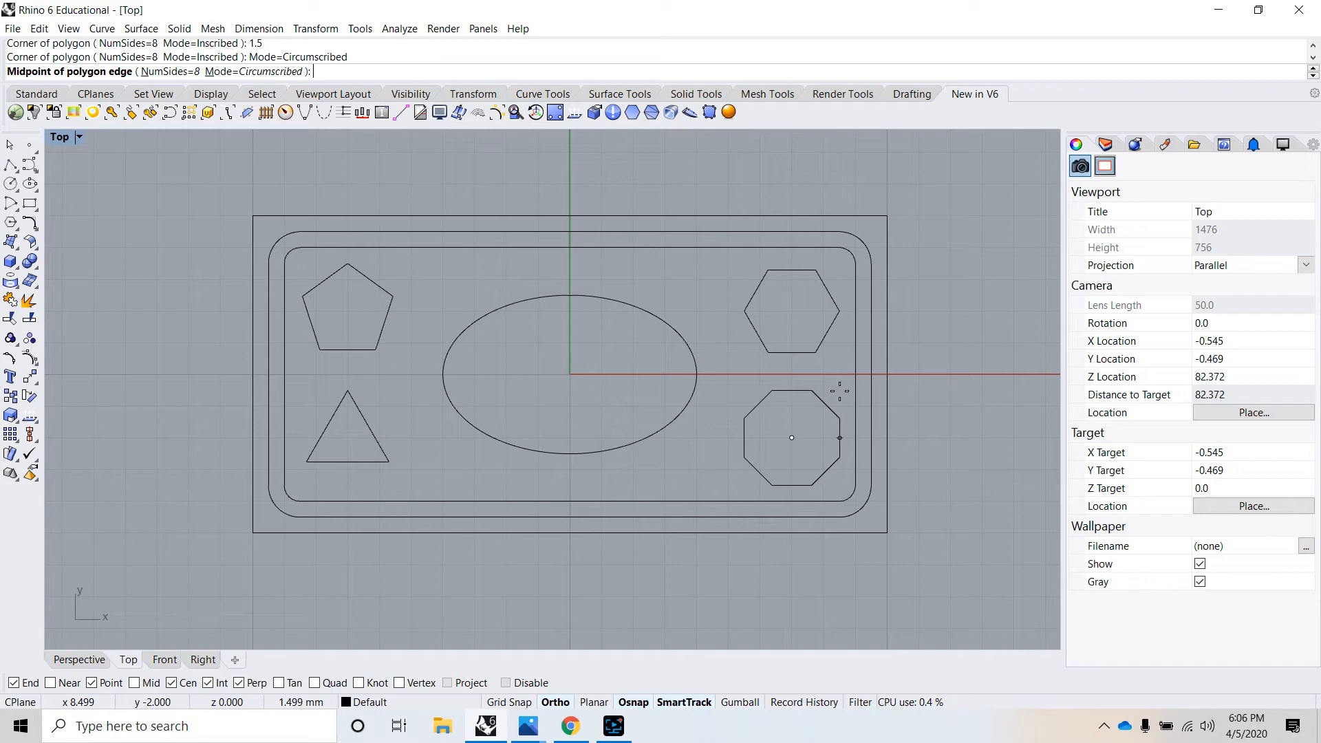
pyautogui.write('1.5')
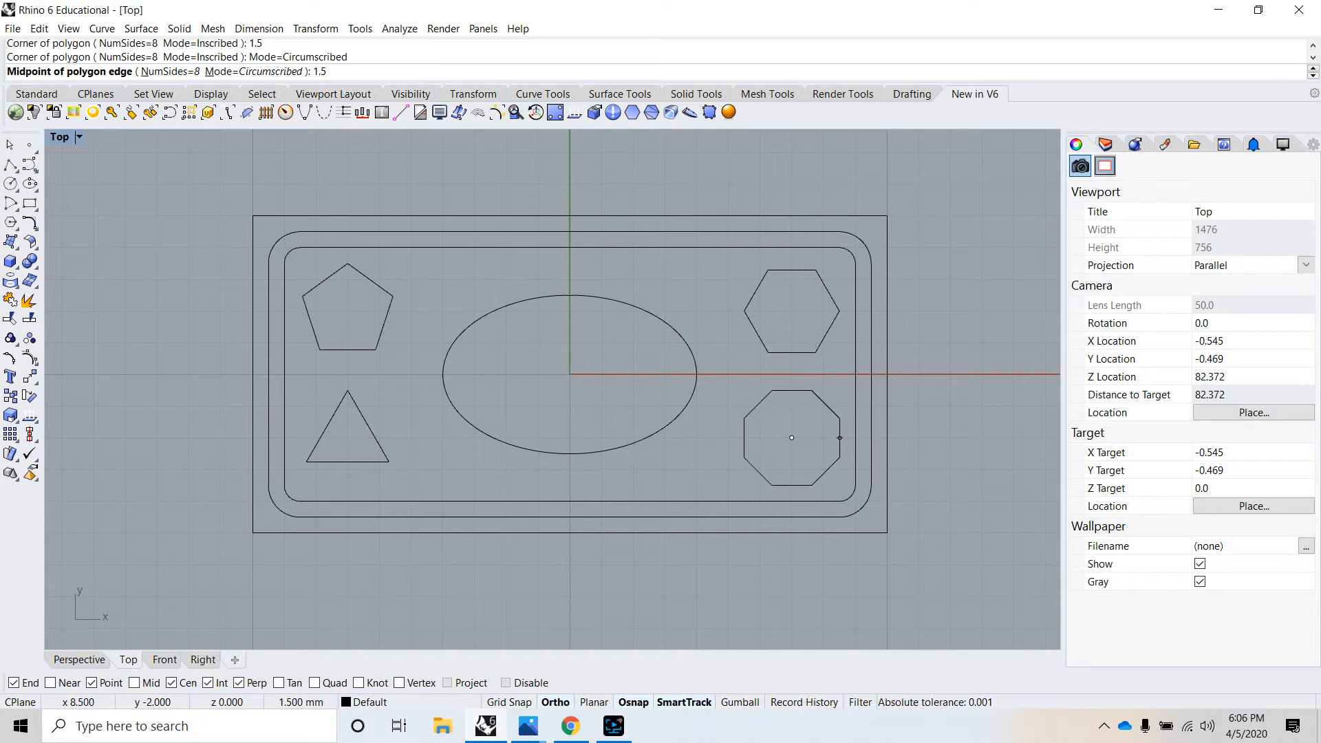
pyautogui.press('Return')
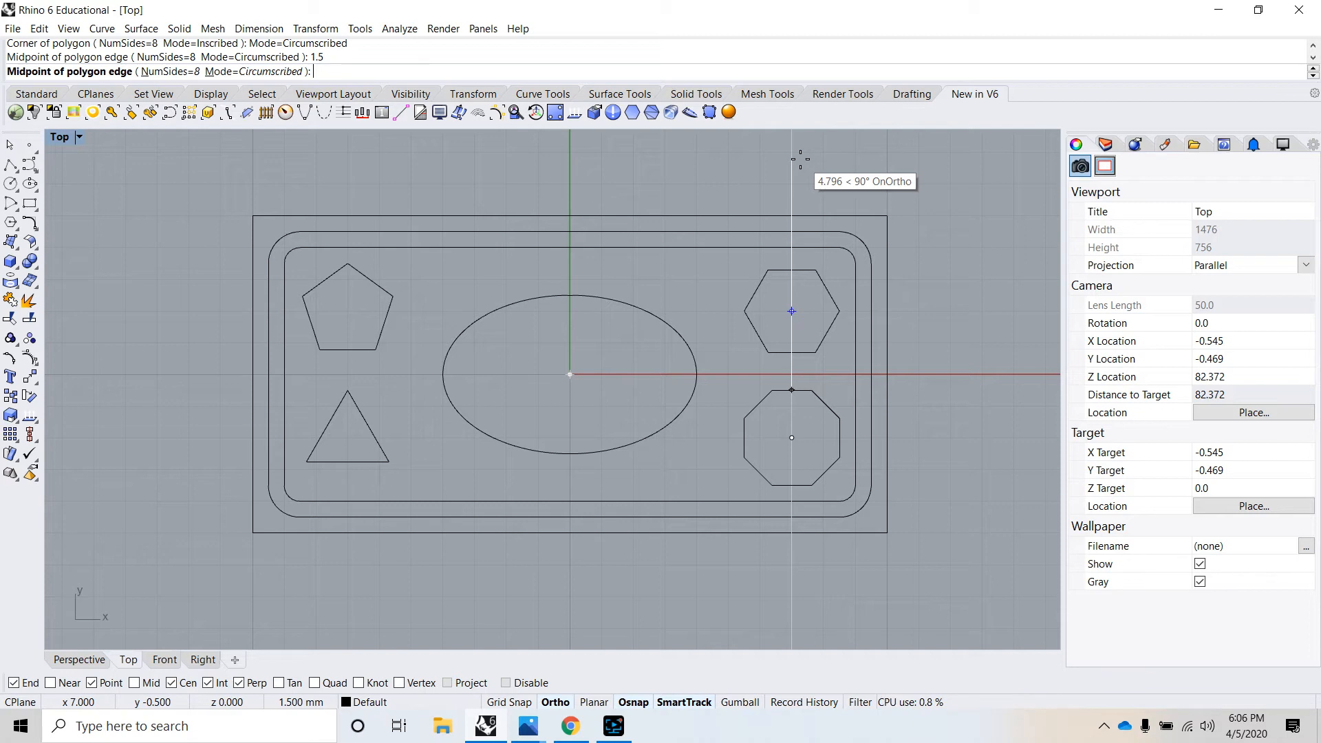
pyautogui.press('Escape')
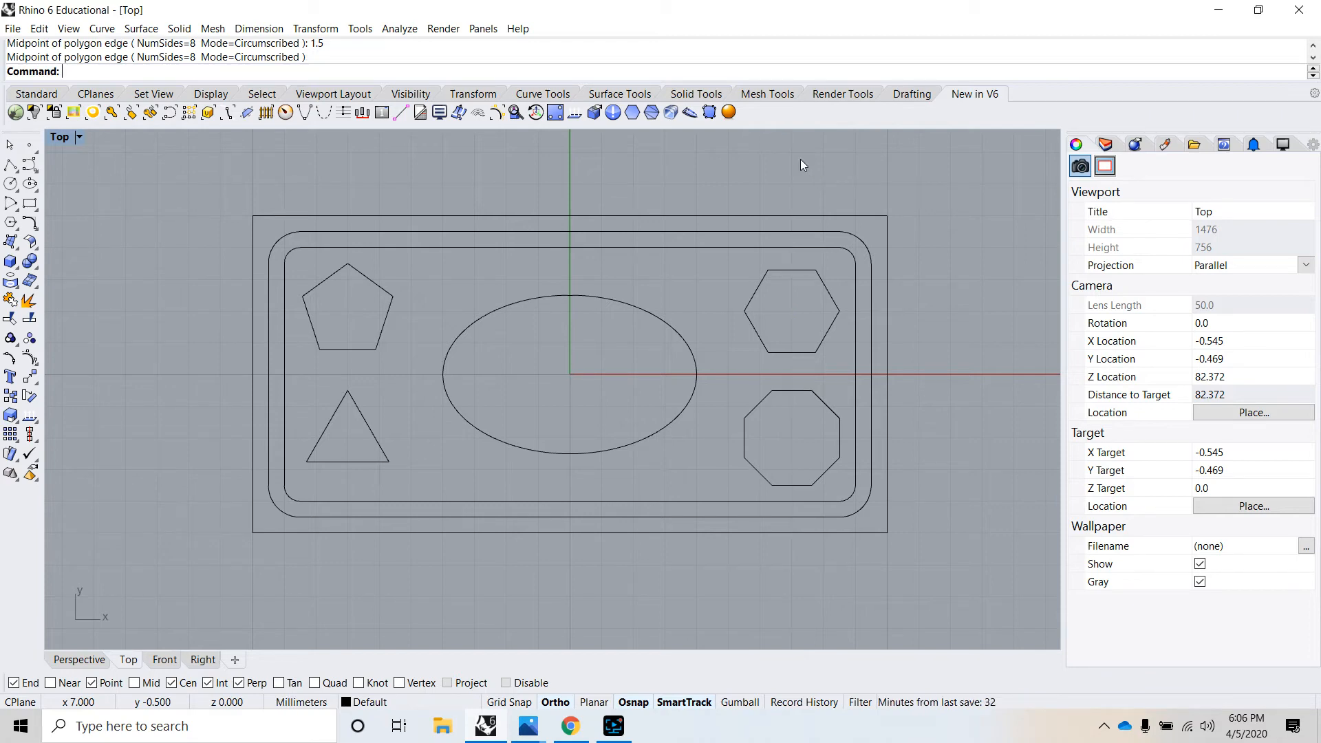
# - Return to the four-viewport layout and examine the flat curves from an angle in the Perspective view
pyautogui.scroll(-5, 802, 255)
pyautogui.scroll(3, 808, 316)
pyautogui.moveTo(814, 346); pyautogui.dragTo(786, 448, button='right')
pyautogui.moveTo(580, 413); pyautogui.dragTo(605, 390, button='right')
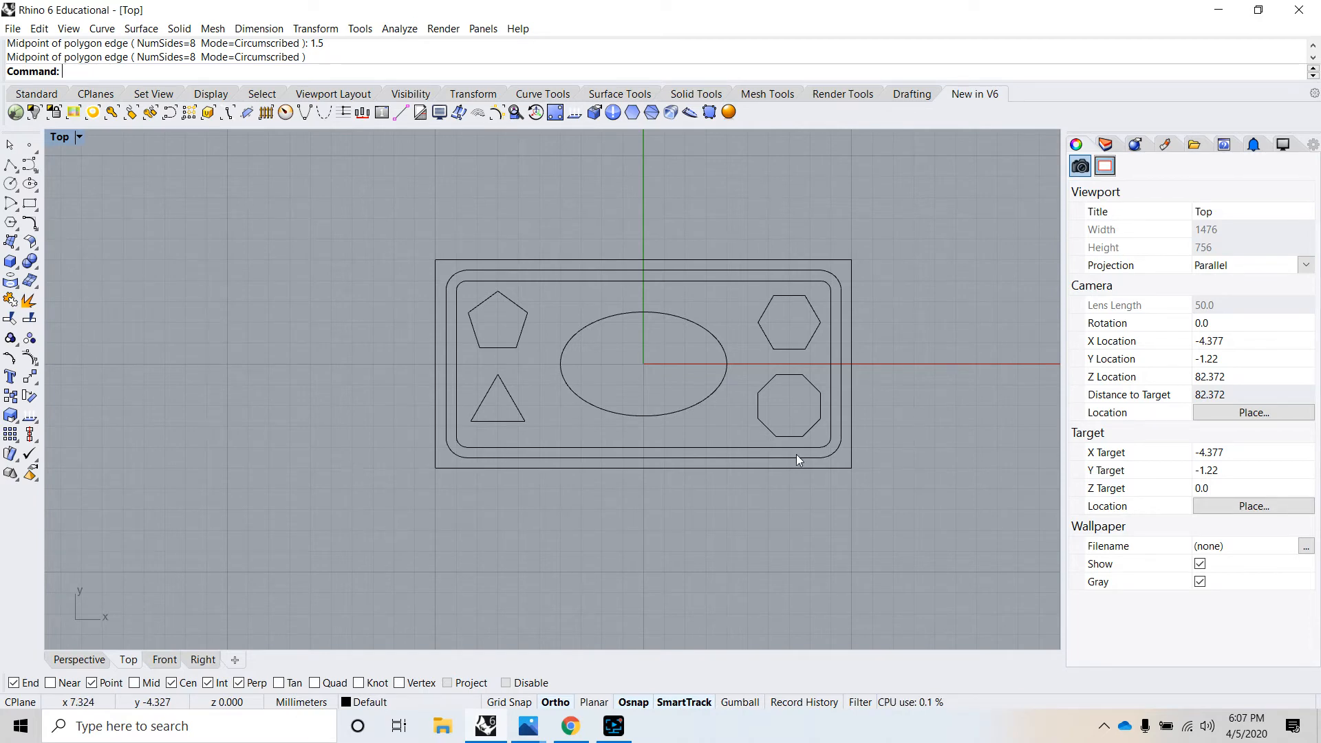
pyautogui.doubleClick(59, 141)
pyautogui.moveTo(616, 252); pyautogui.dragTo(622, 221, button='right')
pyautogui.scroll(12, 803, 252)
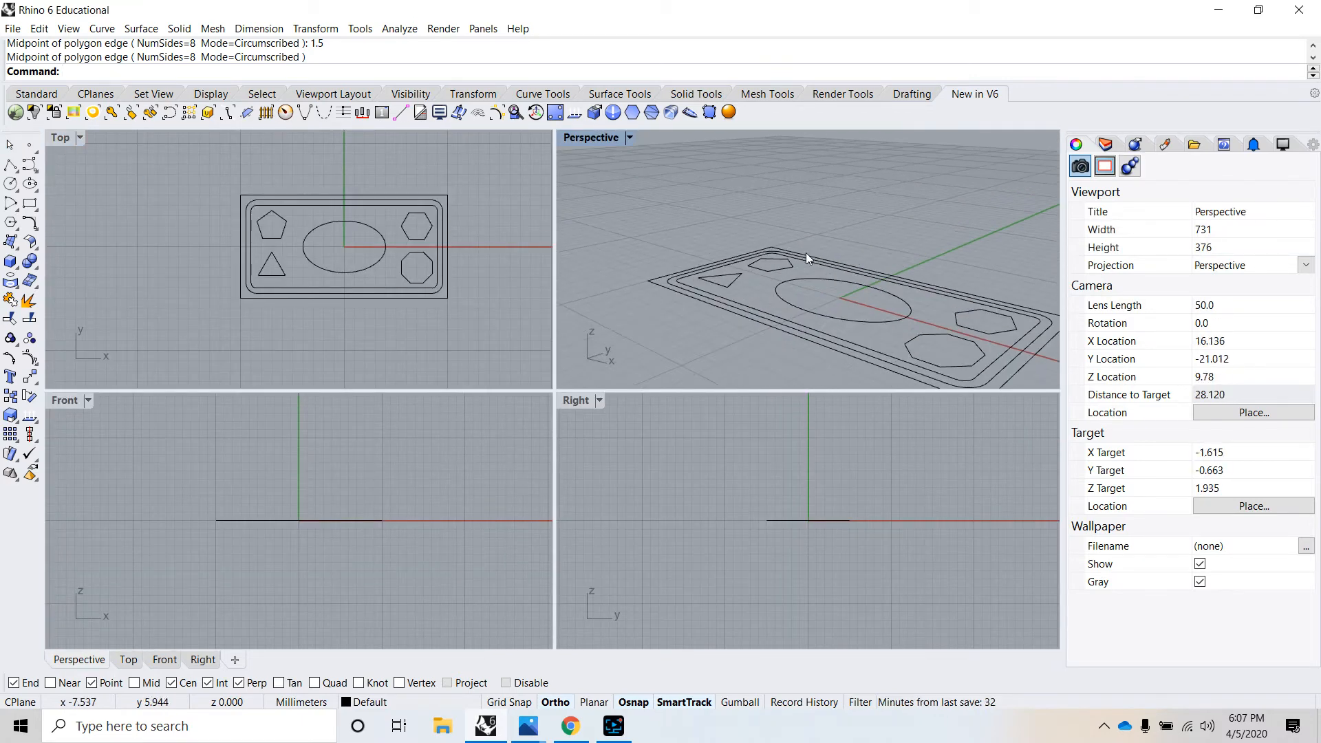
pyautogui.moveTo(806, 253); pyautogui.dragTo(801, 299, button='right')
pyautogui.scroll(-10, 791, 316)
pyautogui.scroll(10, 832, 340)
pyautogui.scroll(-2, 809, 332)
pyautogui.scroll(-7, 809, 331)
pyautogui.scroll(7, 808, 323)
pyautogui.scroll(-6, 794, 283)
pyautogui.scroll(6, 786, 287)
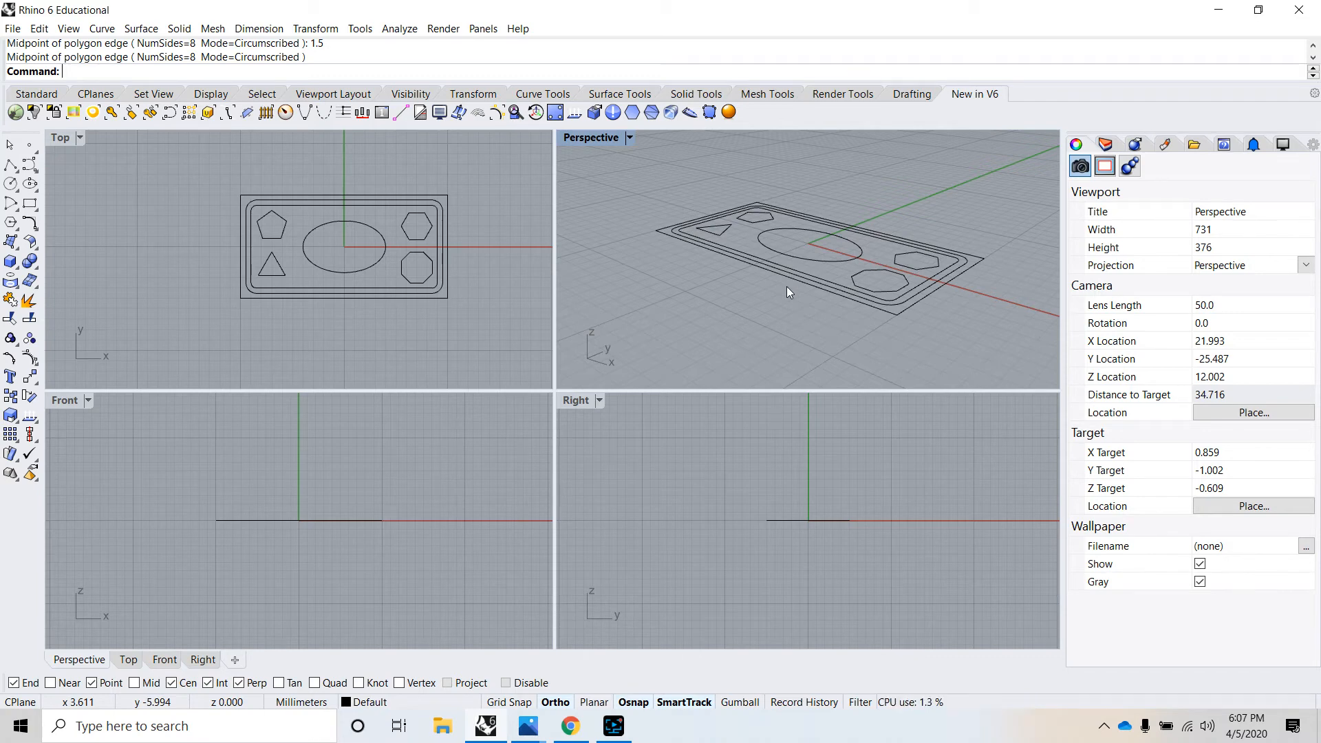
# - Extrude the two rounded rectangles together straight downward about 6.5 mm as a solid, forming a hollow box wall
pyautogui.scroll(4, 440, 220)
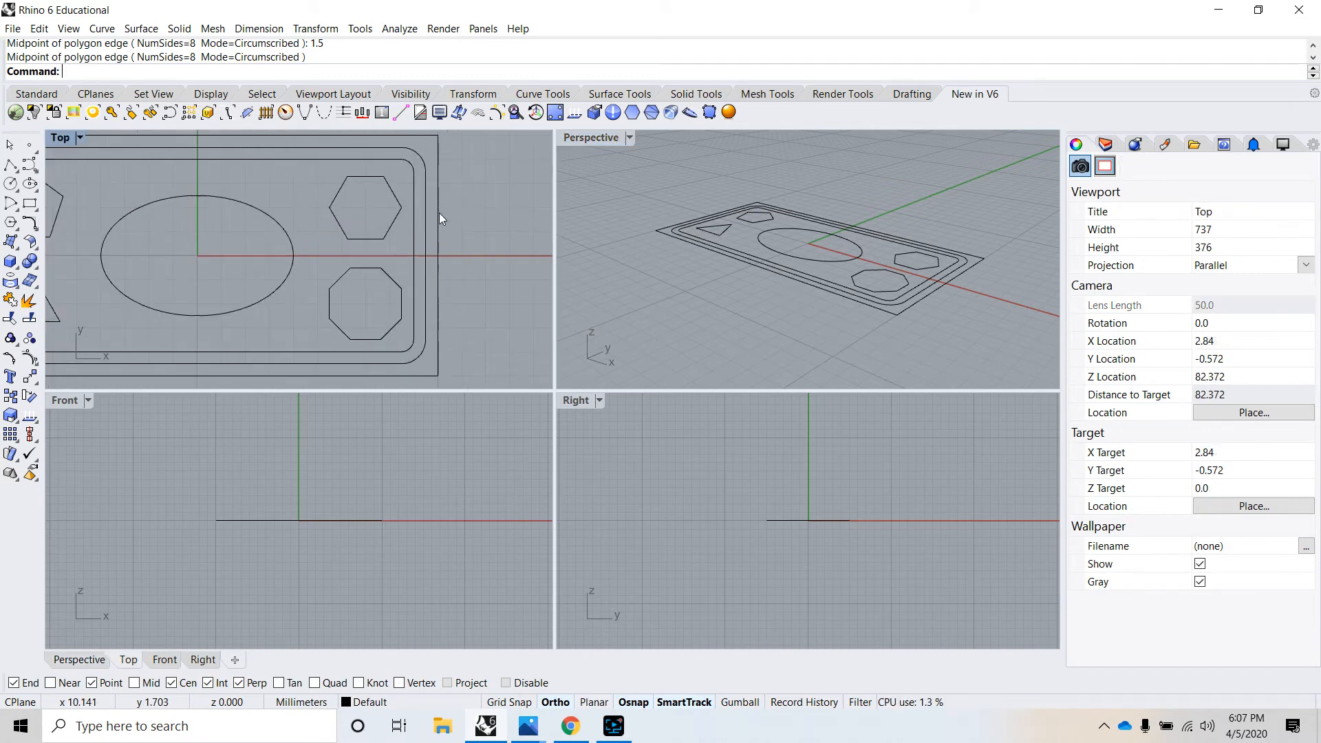
pyautogui.click(424, 176)
pyautogui.keyDown('shift'); pyautogui.click(411, 187); pyautogui.keyUp('shift')
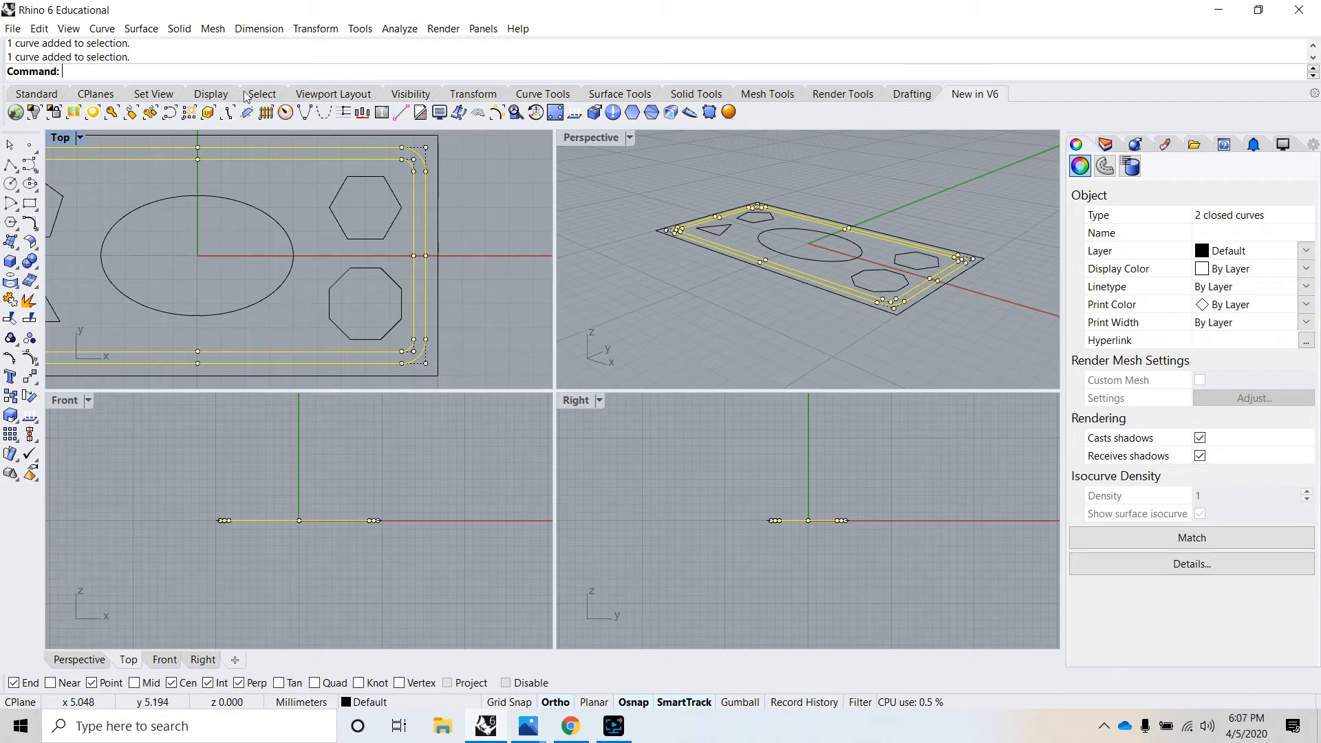
pyautogui.click(188, 30)
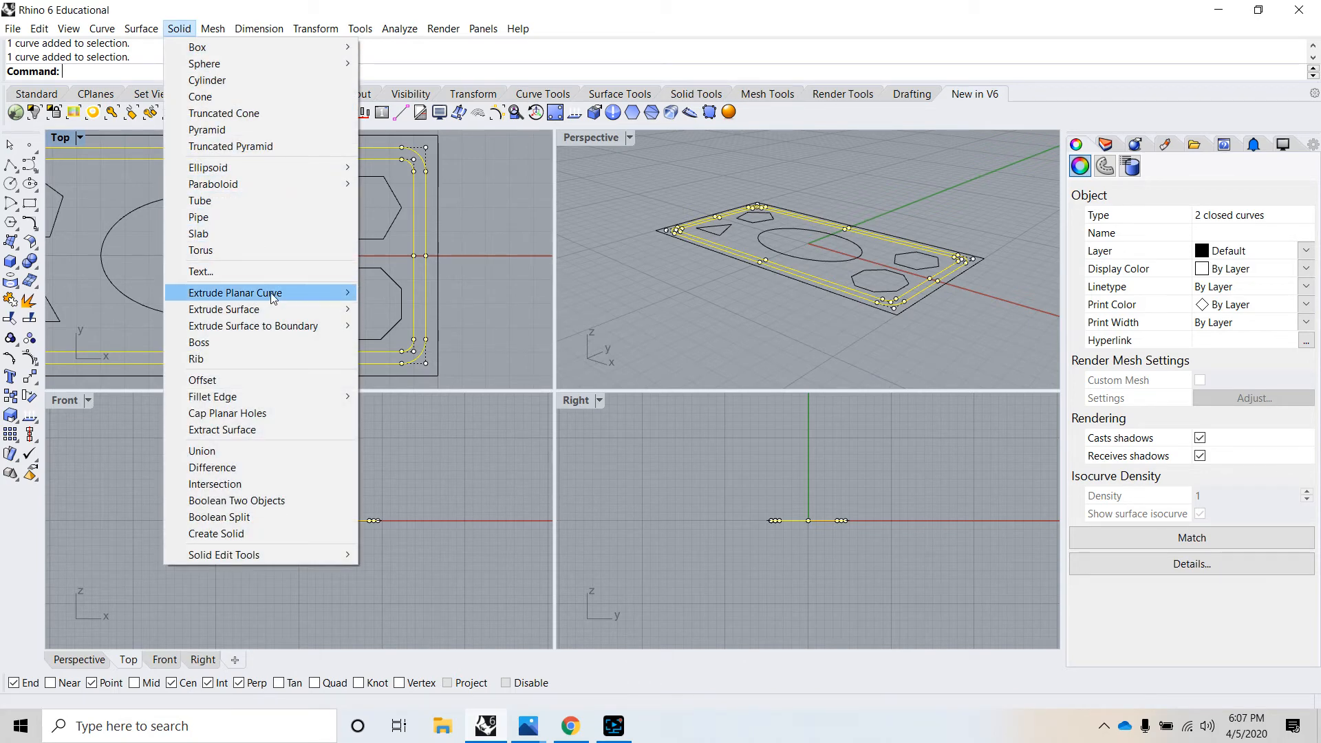
pyautogui.moveTo(272, 297)
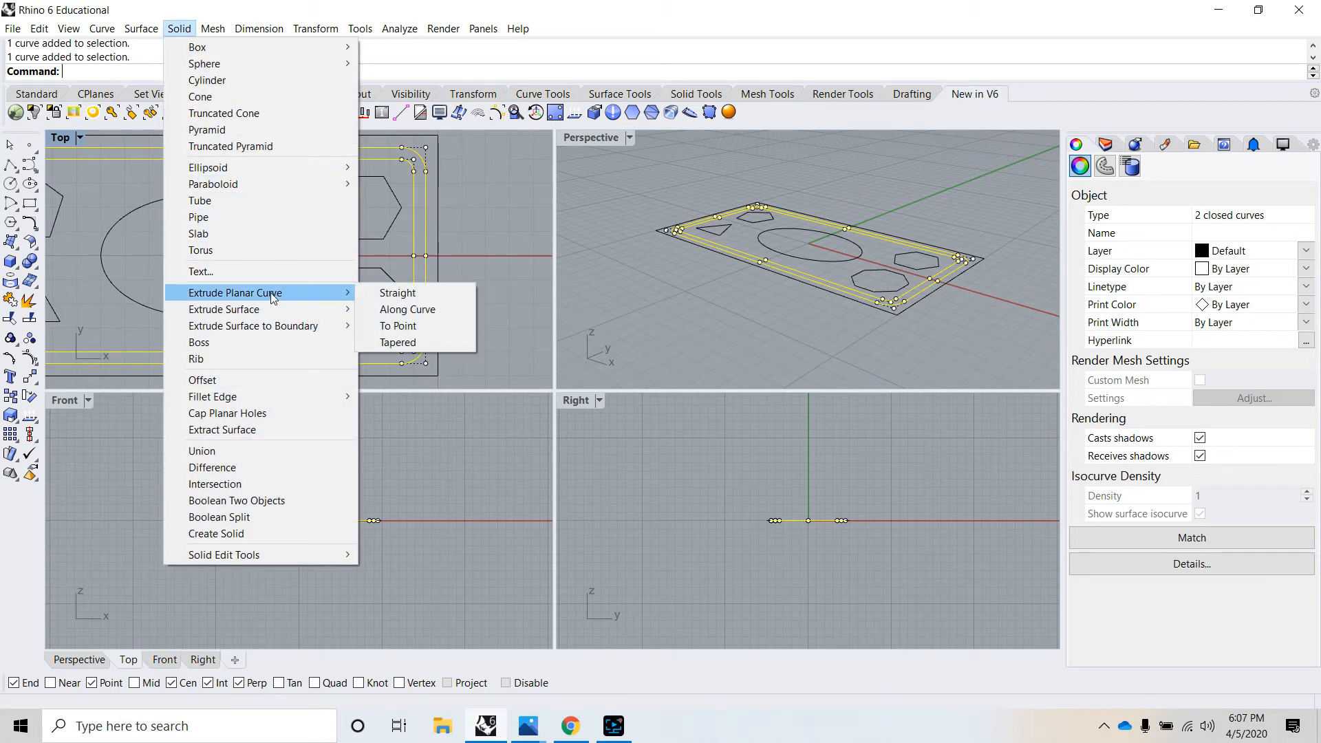
pyautogui.click(386, 293)
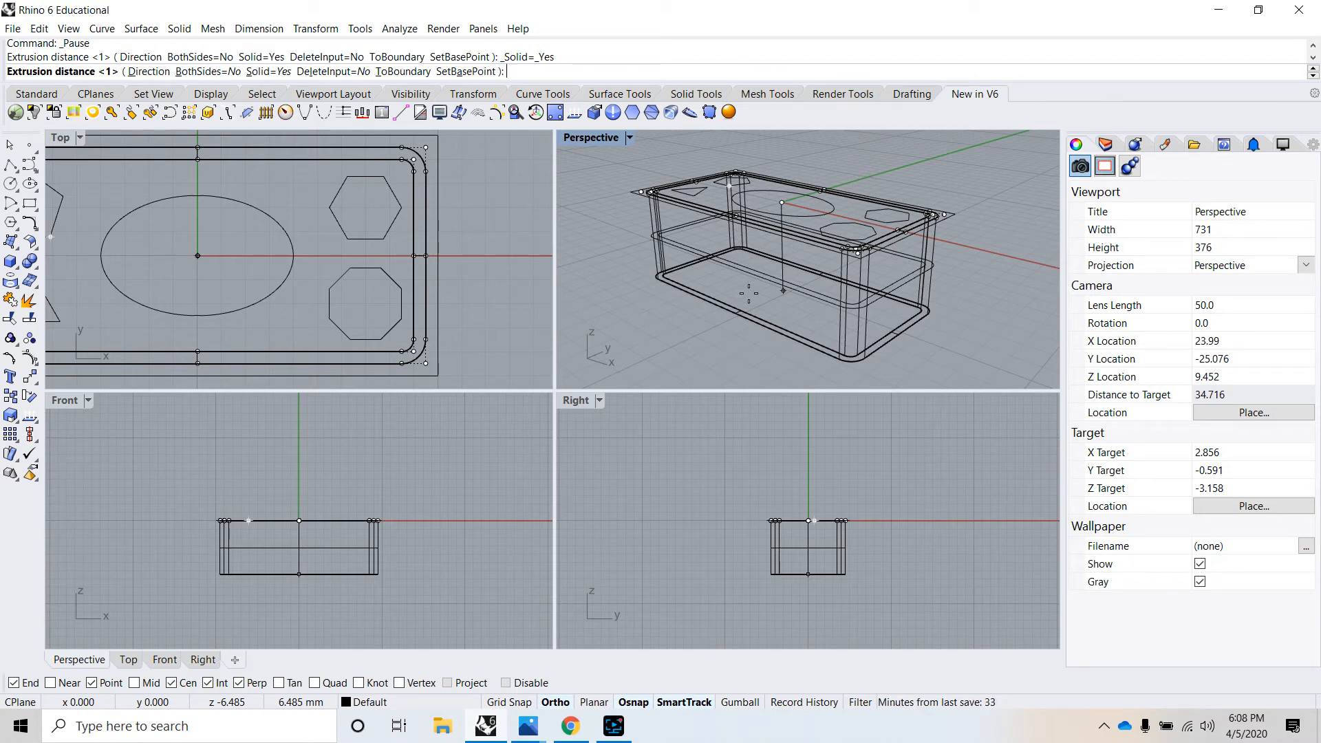
pyautogui.press('Escape')
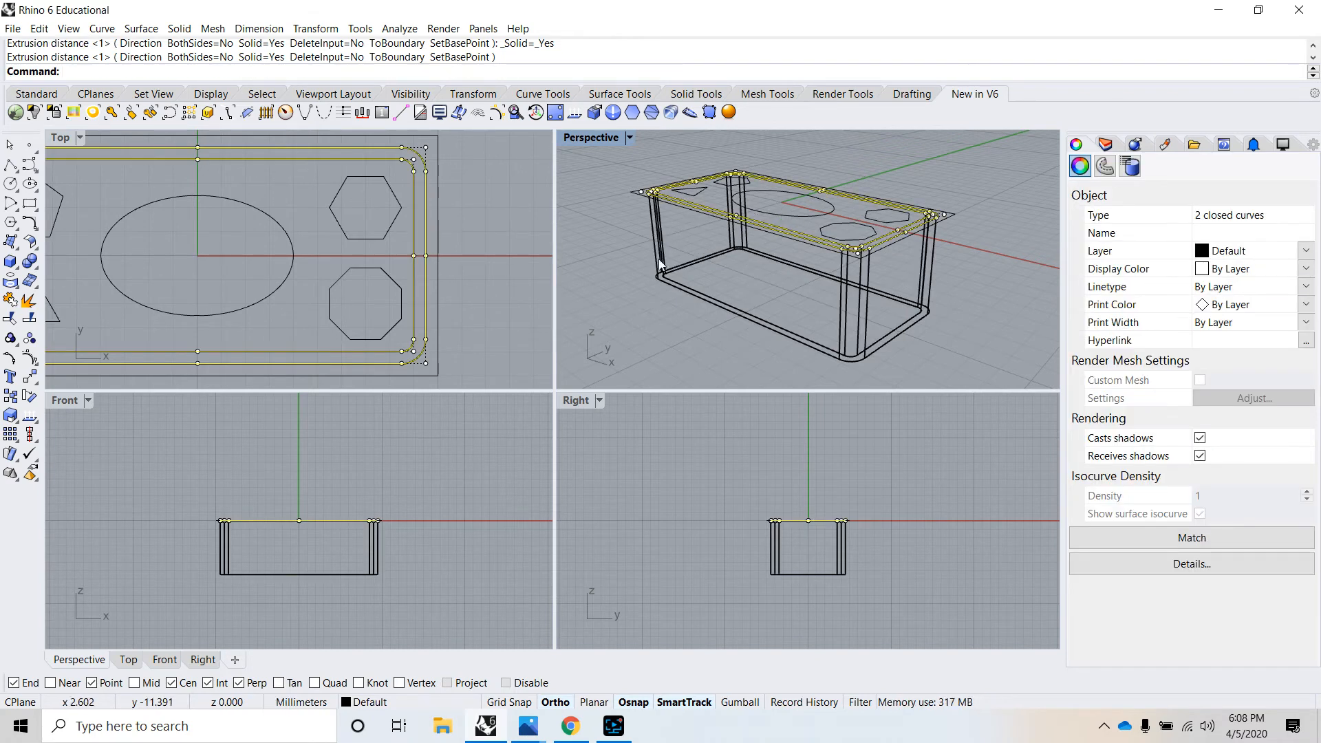
# - Clear the selection and set the Perspective viewport to Shaded display to view the hollow box from above
pyautogui.moveTo(749, 286); pyautogui.dragTo(636, 275, button='right')
pyautogui.click(637, 275)
pyautogui.moveTo(661, 323)
pyautogui.mouseDown(button='right')
pyautogui.moveTo(618, 226)
pyautogui.moveTo(604, 357)
pyautogui.moveTo(613, 248)
pyautogui.moveTo(595, 351)
pyautogui.moveTo(645, 311)
pyautogui.mouseUp(button='right')
pyautogui.click(643, 296)
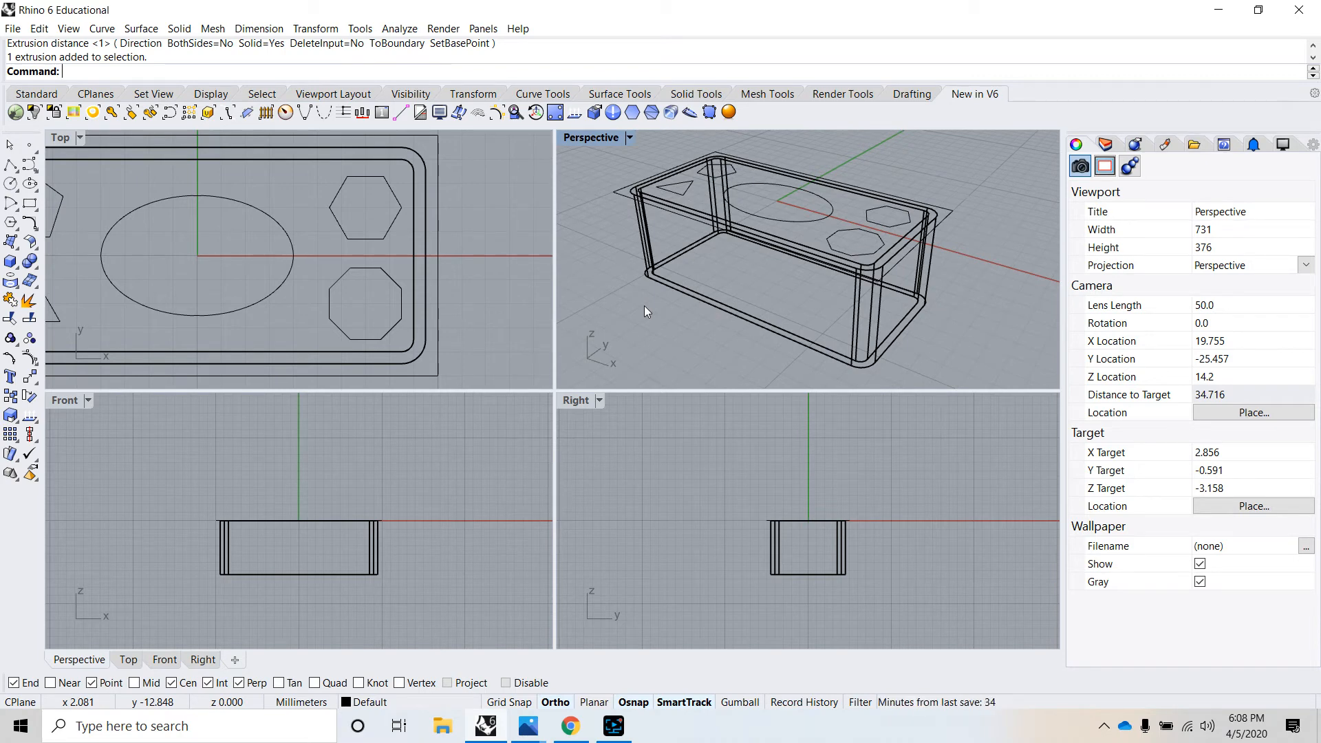
pyautogui.click(629, 138)
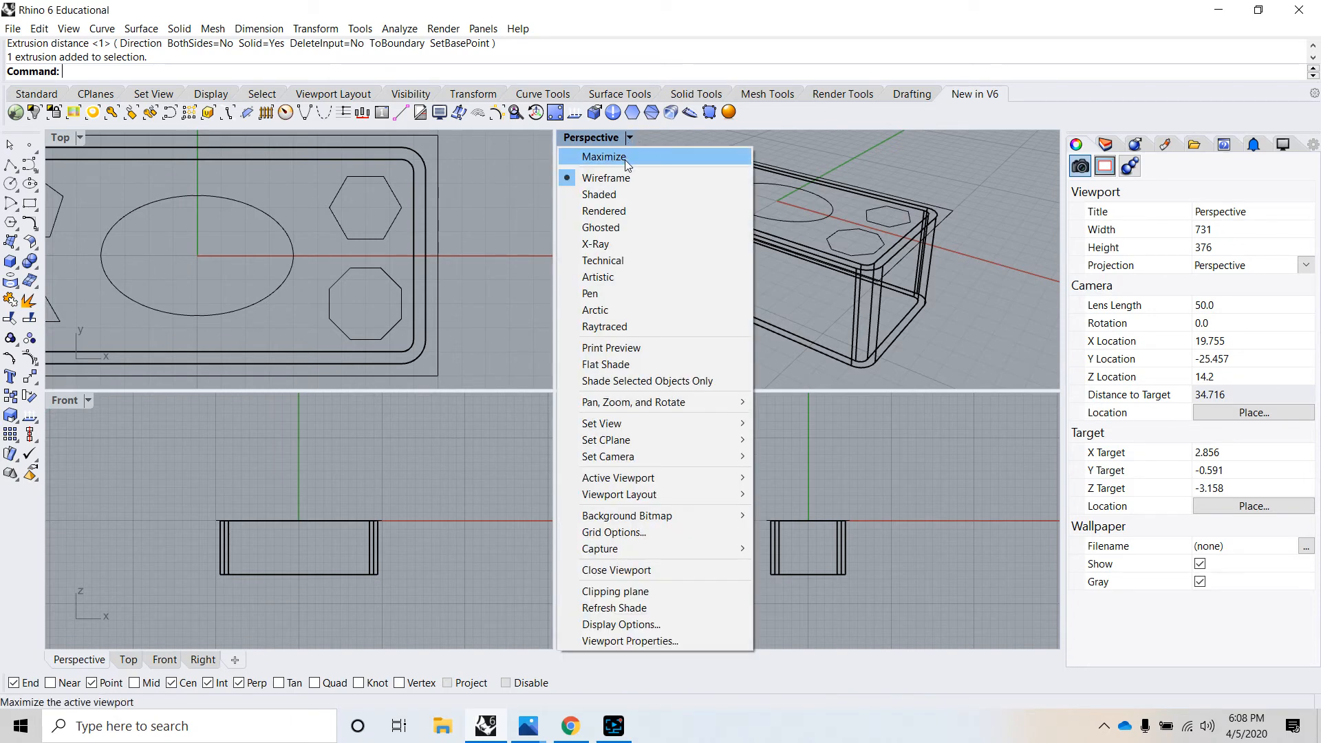
pyautogui.click(599, 195)
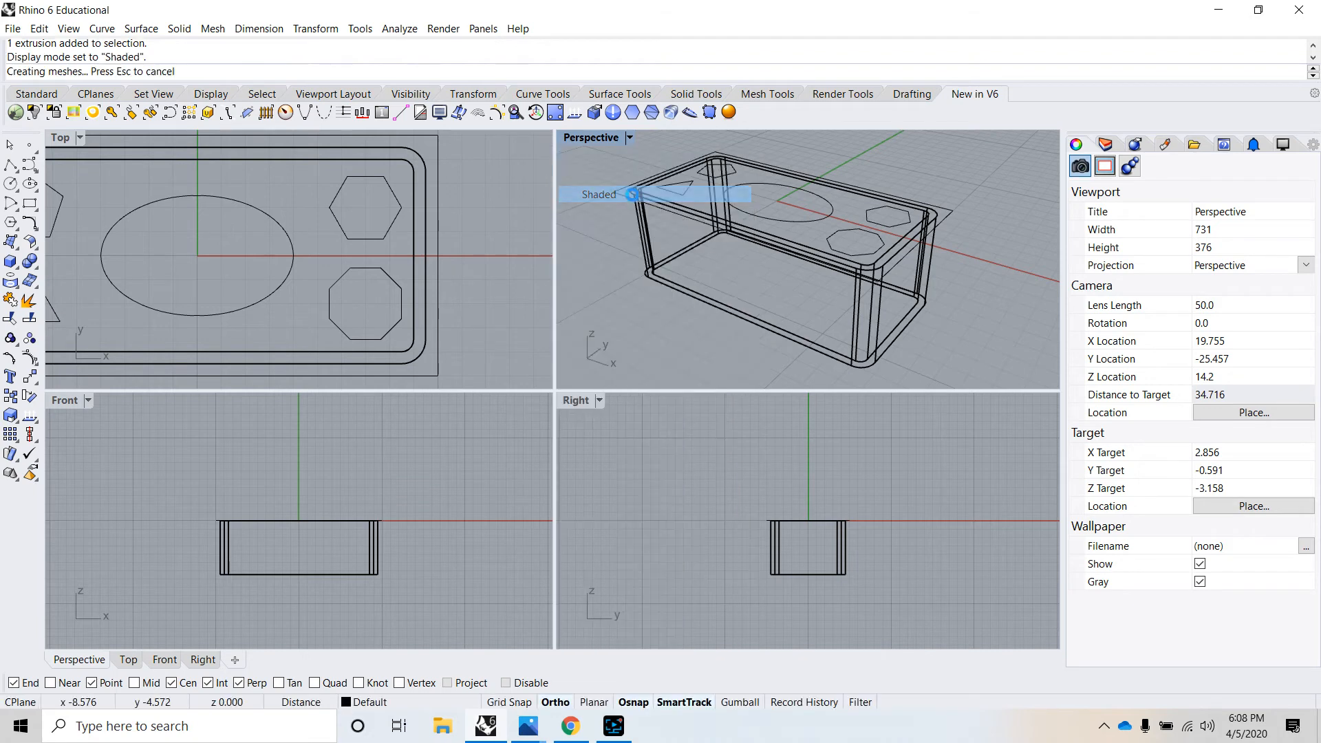
pyautogui.moveTo(750, 234)
pyautogui.mouseDown(button='right')
pyautogui.moveTo(788, 202)
pyautogui.moveTo(850, 289)
pyautogui.moveTo(860, 277)
pyautogui.mouseUp(button='right')
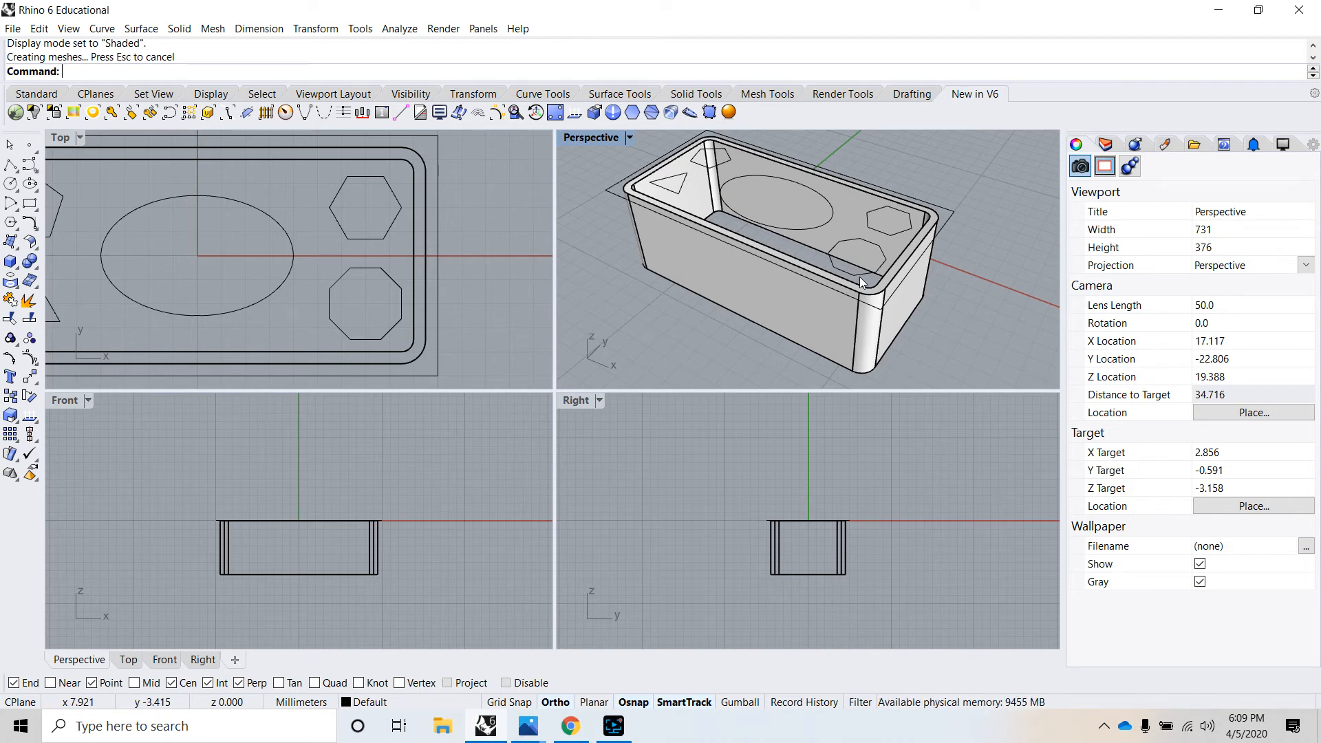
# - Extrude the outer sharp-cornered rectangle straight upward about 1.1 mm as a solid lid on top of the box
pyautogui.click(951, 218)
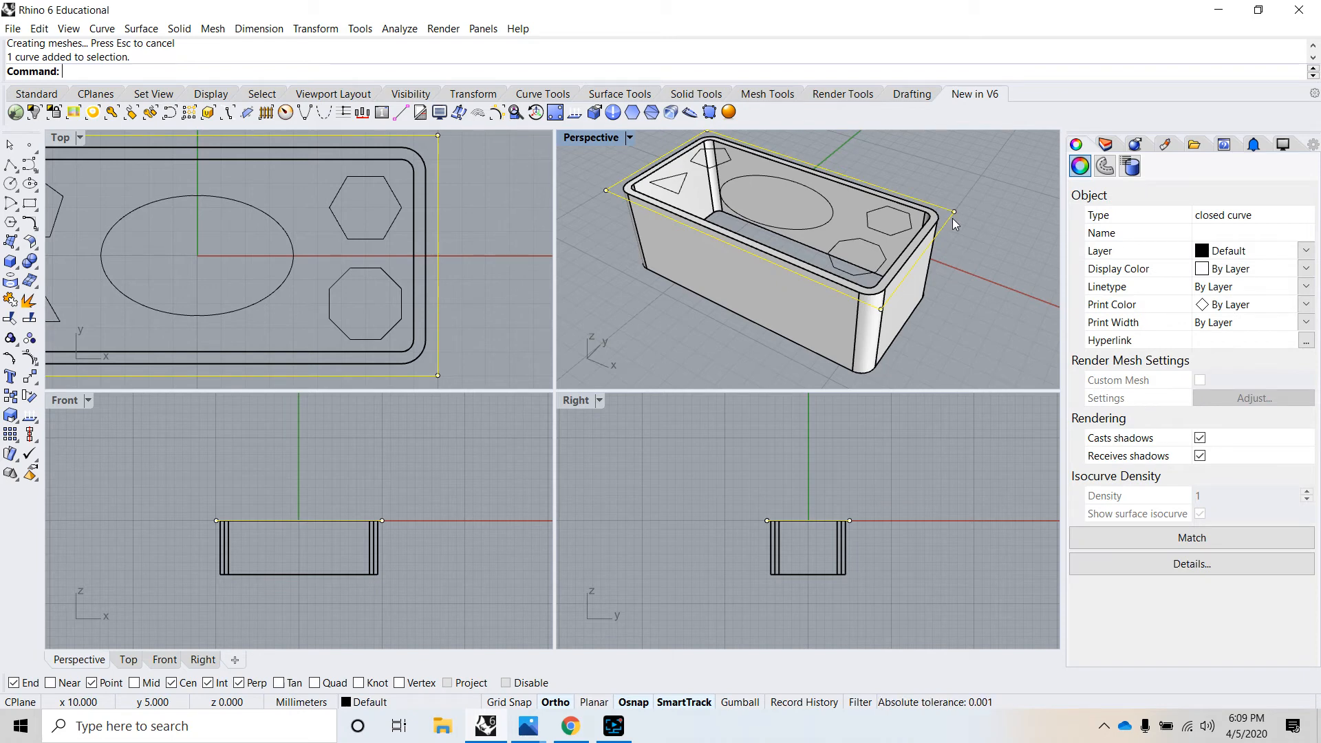
pyautogui.click(175, 30)
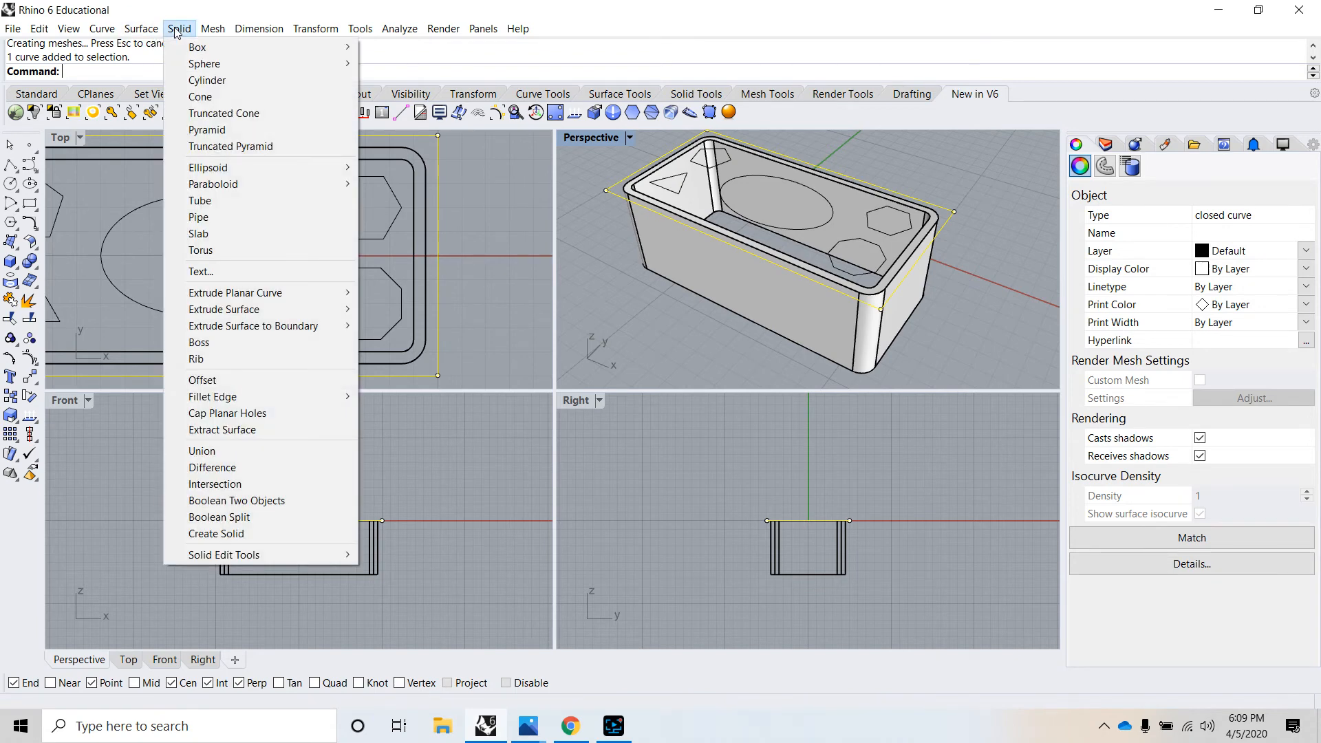
pyautogui.moveTo(267, 297)
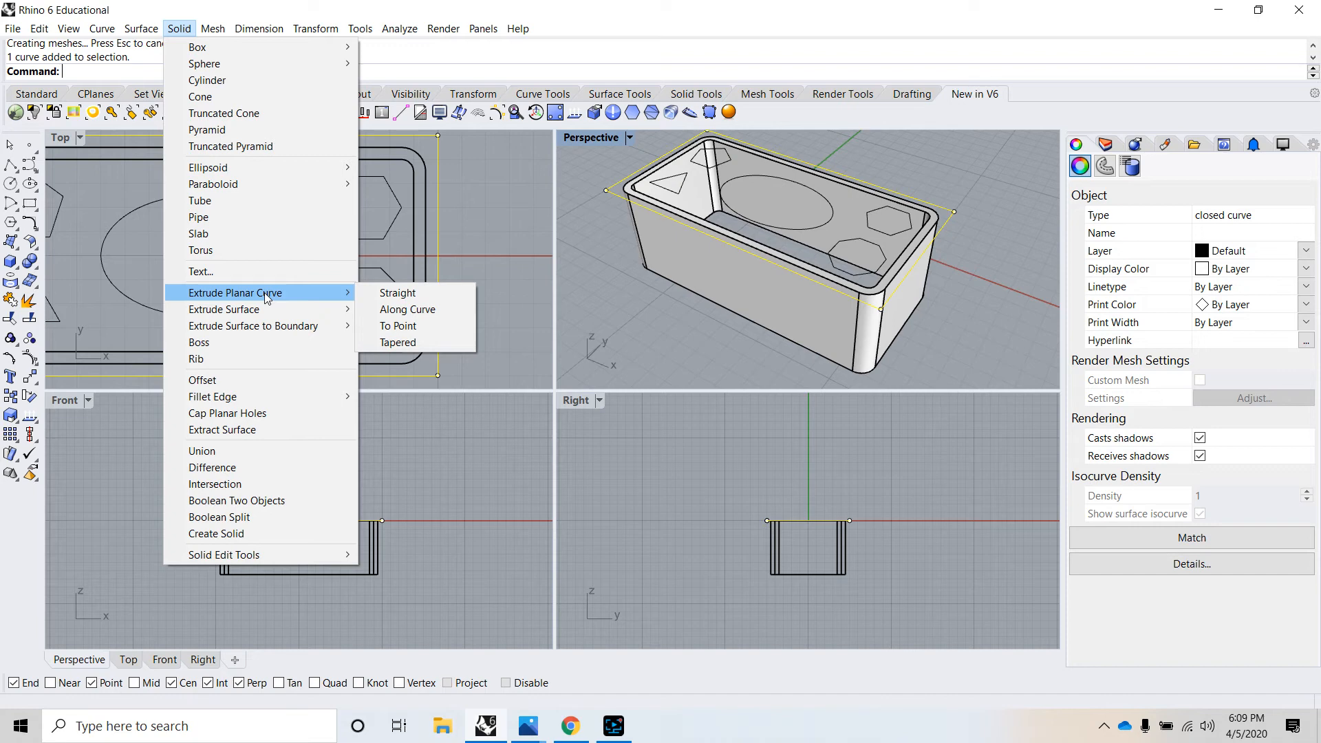
pyautogui.click(379, 294)
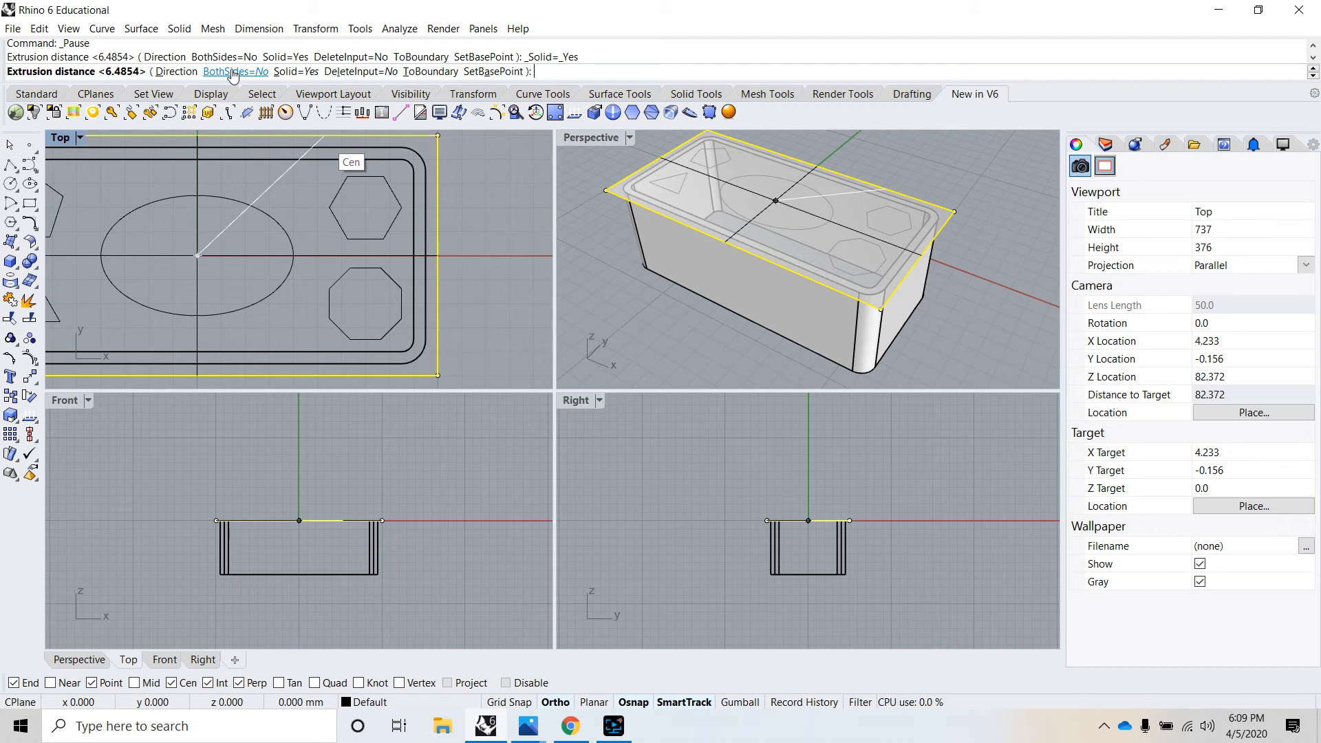
pyautogui.moveTo(961, 224); pyautogui.dragTo(988, 174, button='right')
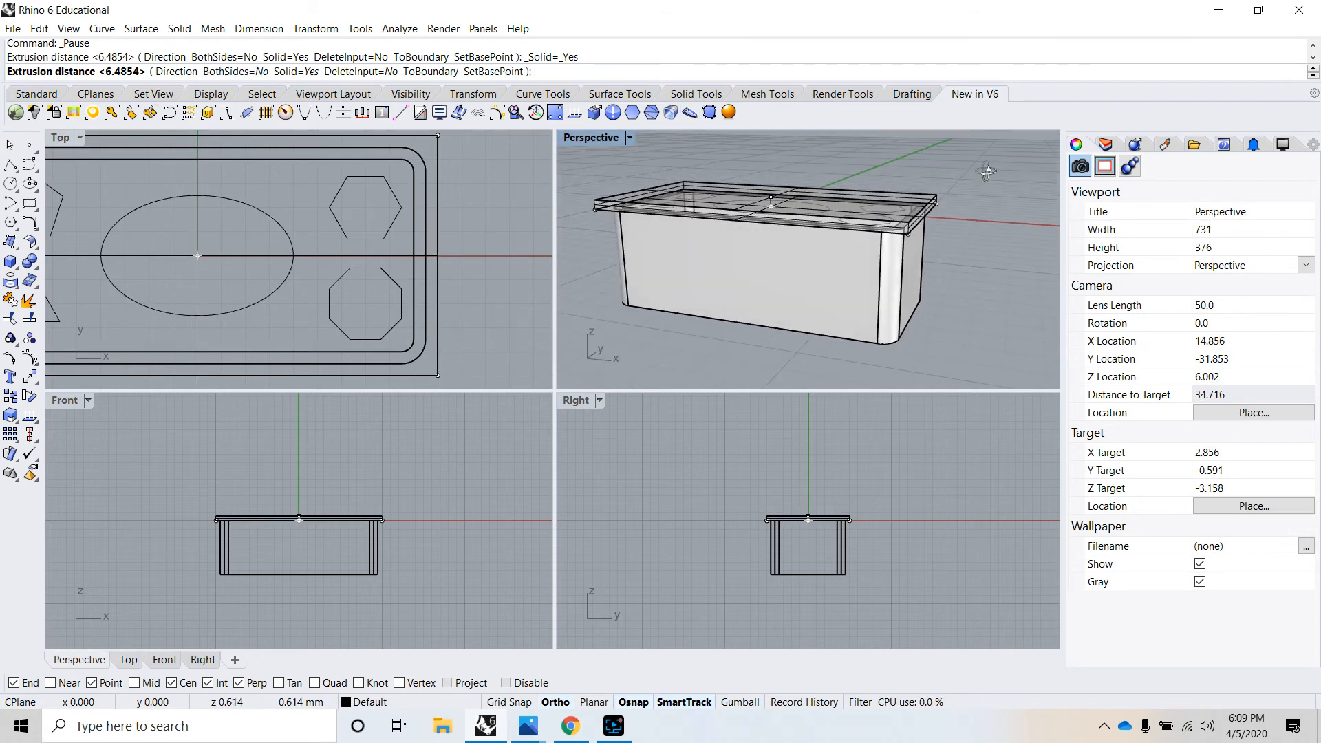
pyautogui.scroll(8, 914, 195)
pyautogui.moveTo(909, 196); pyautogui.dragTo(911, 182, button='right')
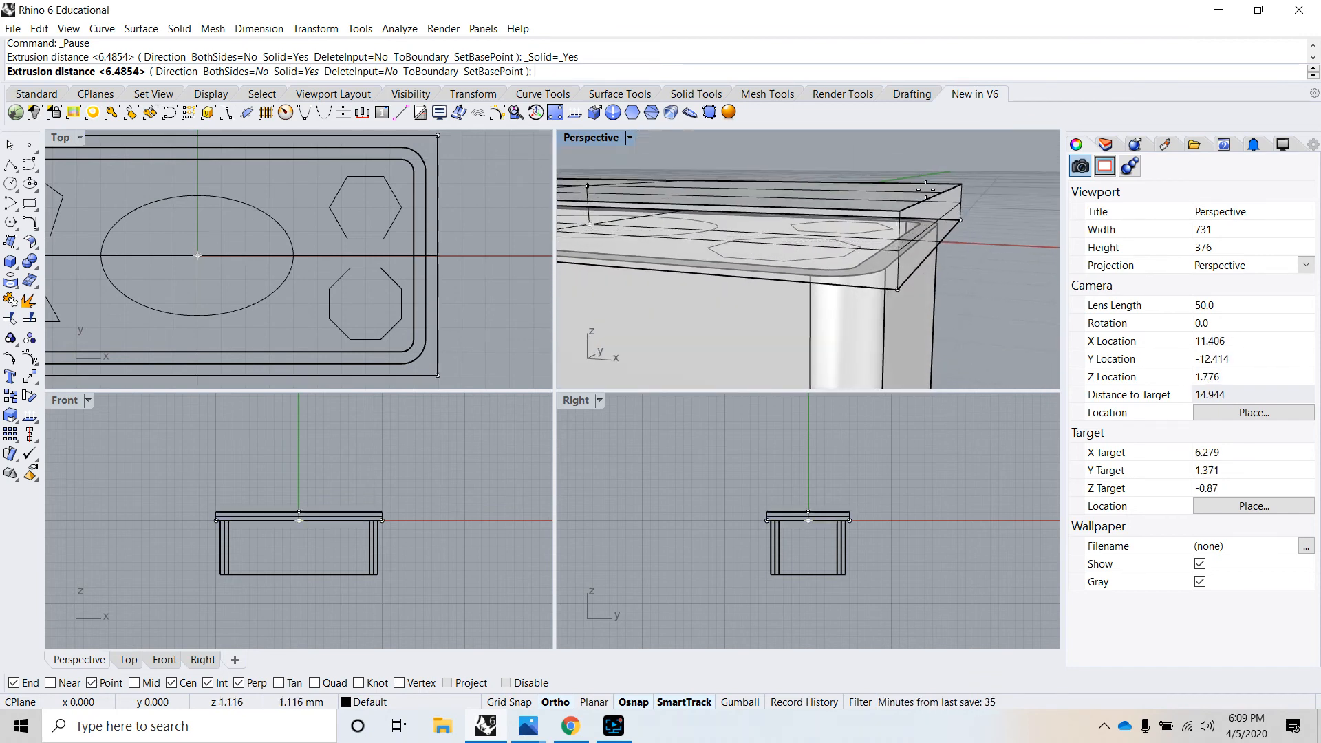
pyautogui.click(926, 189)
# - Examine the lid and box from several angles and highlight the ellipse to check its position relative to the lid
pyautogui.moveTo(930, 189); pyautogui.dragTo(749, 294, button='right')
pyautogui.scroll(-7, 748, 295)
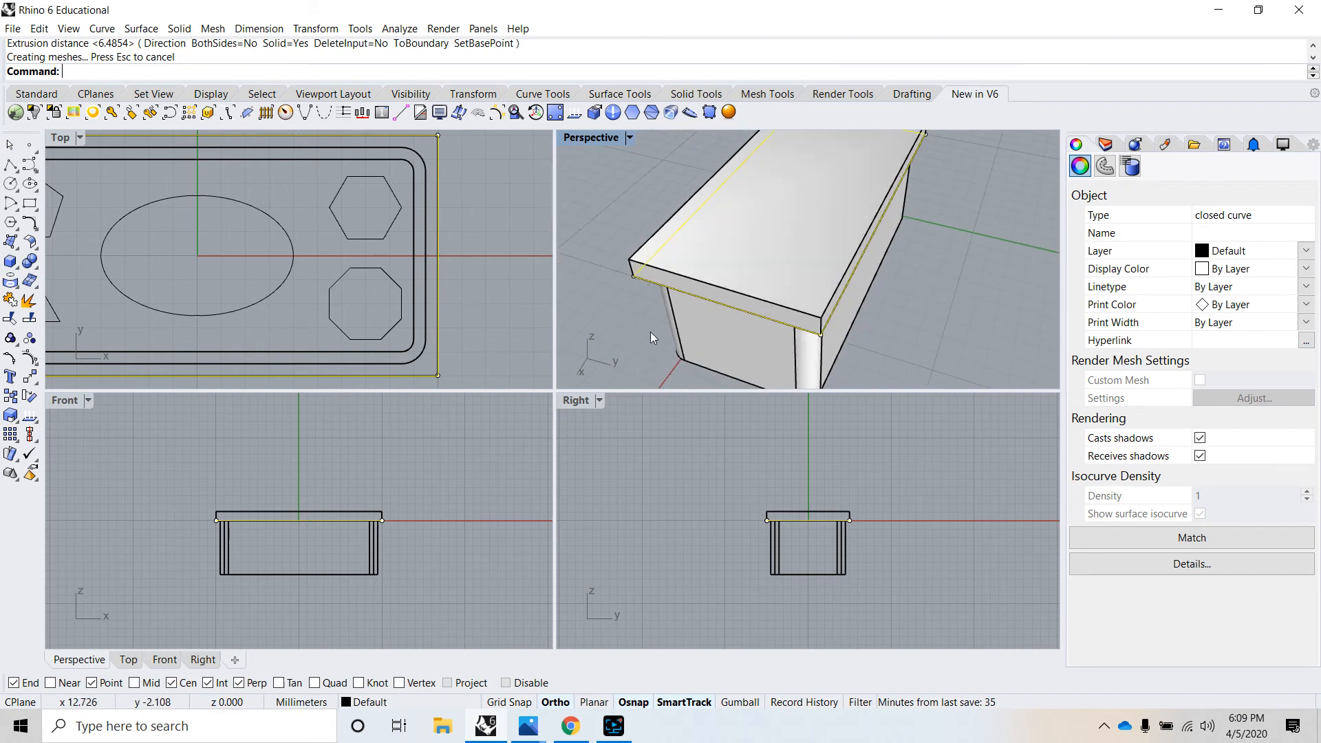
pyautogui.moveTo(651, 334); pyautogui.dragTo(826, 245, button='right')
pyautogui.scroll(-8, 826, 244)
pyautogui.moveTo(811, 322); pyautogui.dragTo(742, 332, button='right')
pyautogui.click(812, 336)
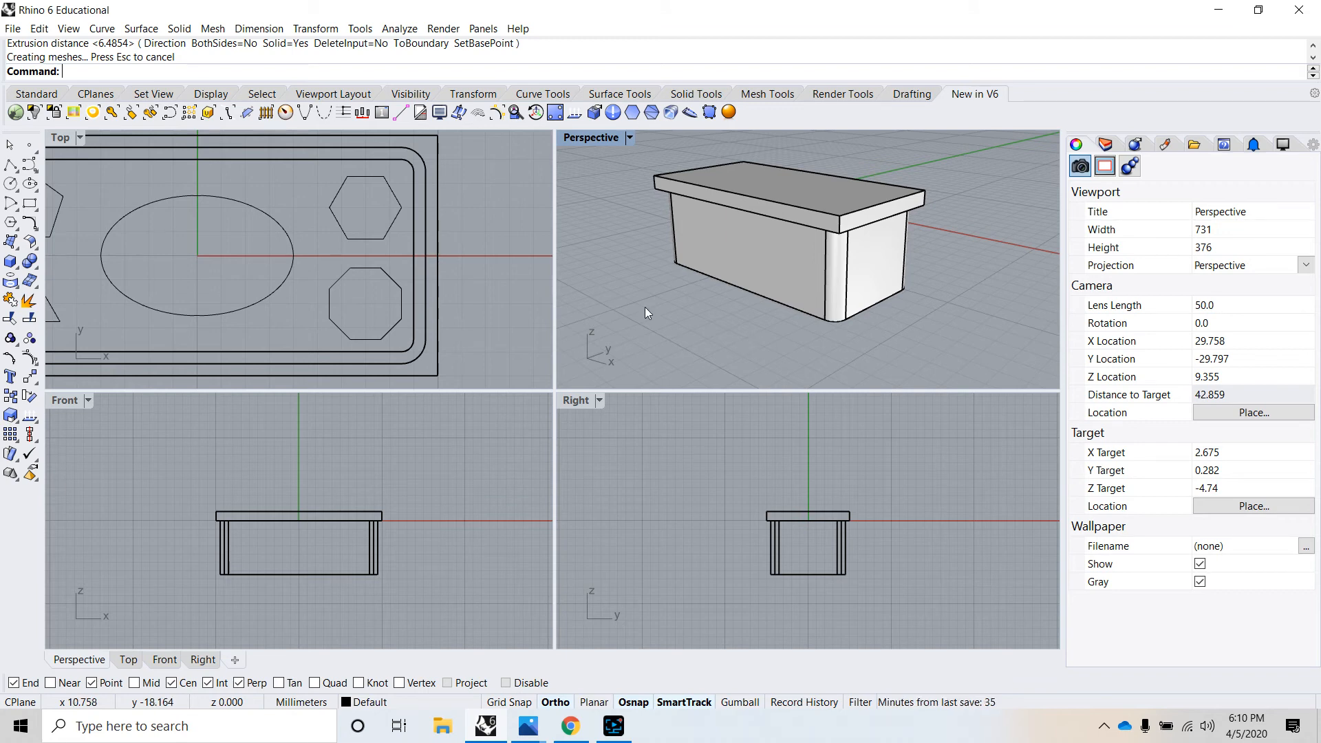
pyautogui.click(249, 208)
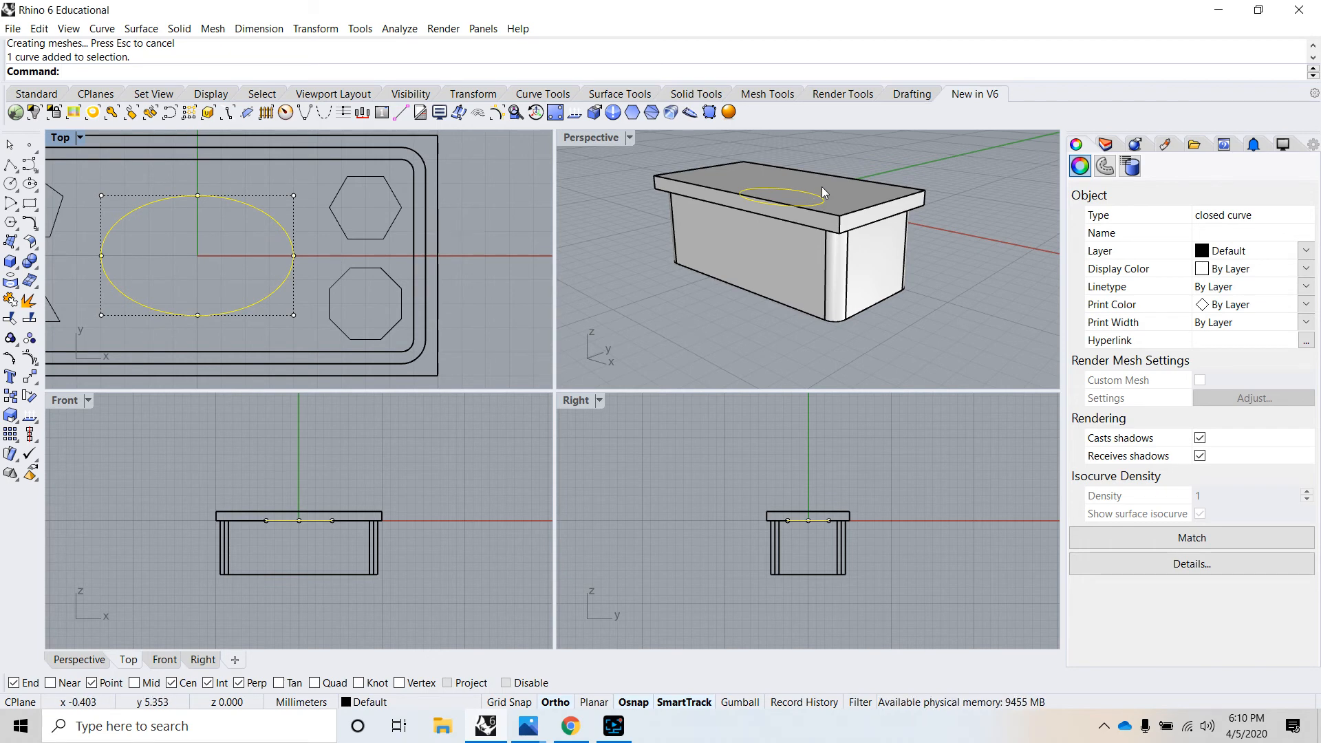
pyautogui.click(679, 333)
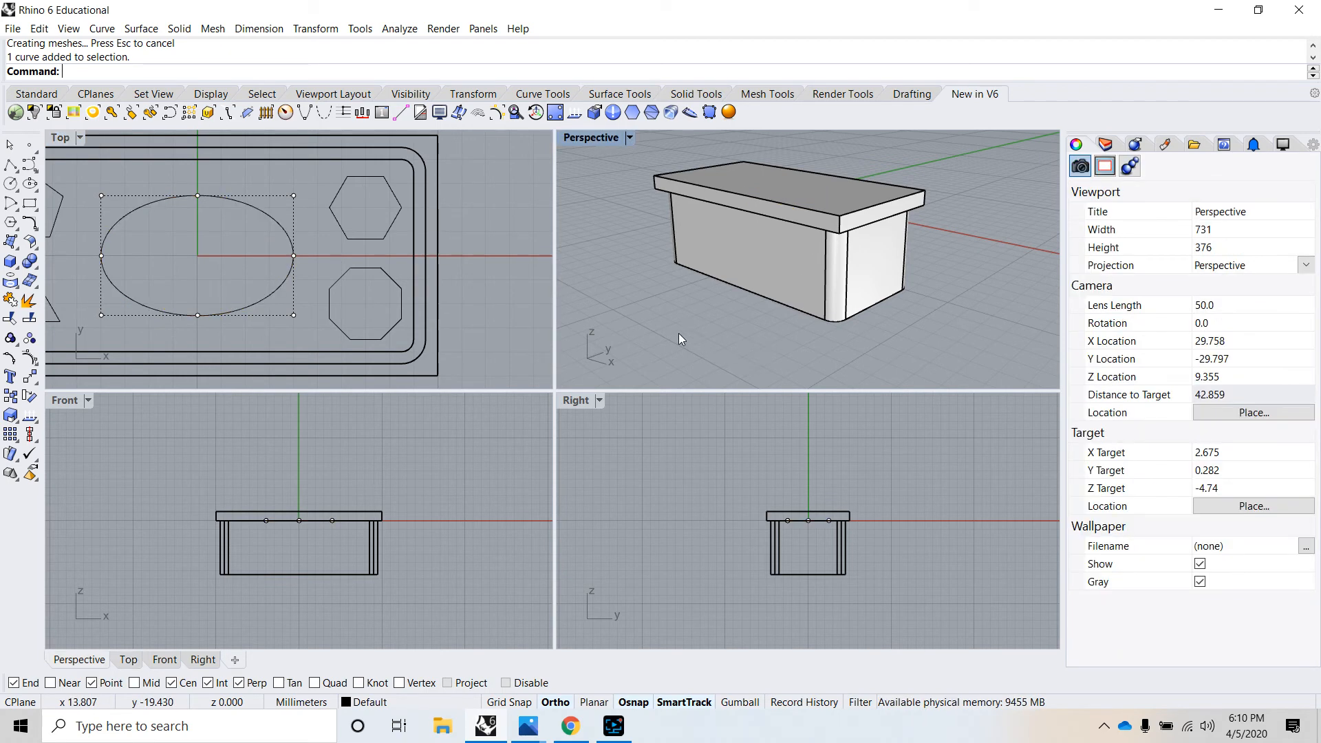
# - Clear the ellipse selection and set the Perspective viewport to Ghosted display to see the curves through the lid
pyautogui.moveTo(712, 296); pyautogui.dragTo(753, 215, button='right')
pyautogui.scroll(-6, 754, 278)
pyautogui.scroll(4, 717, 265)
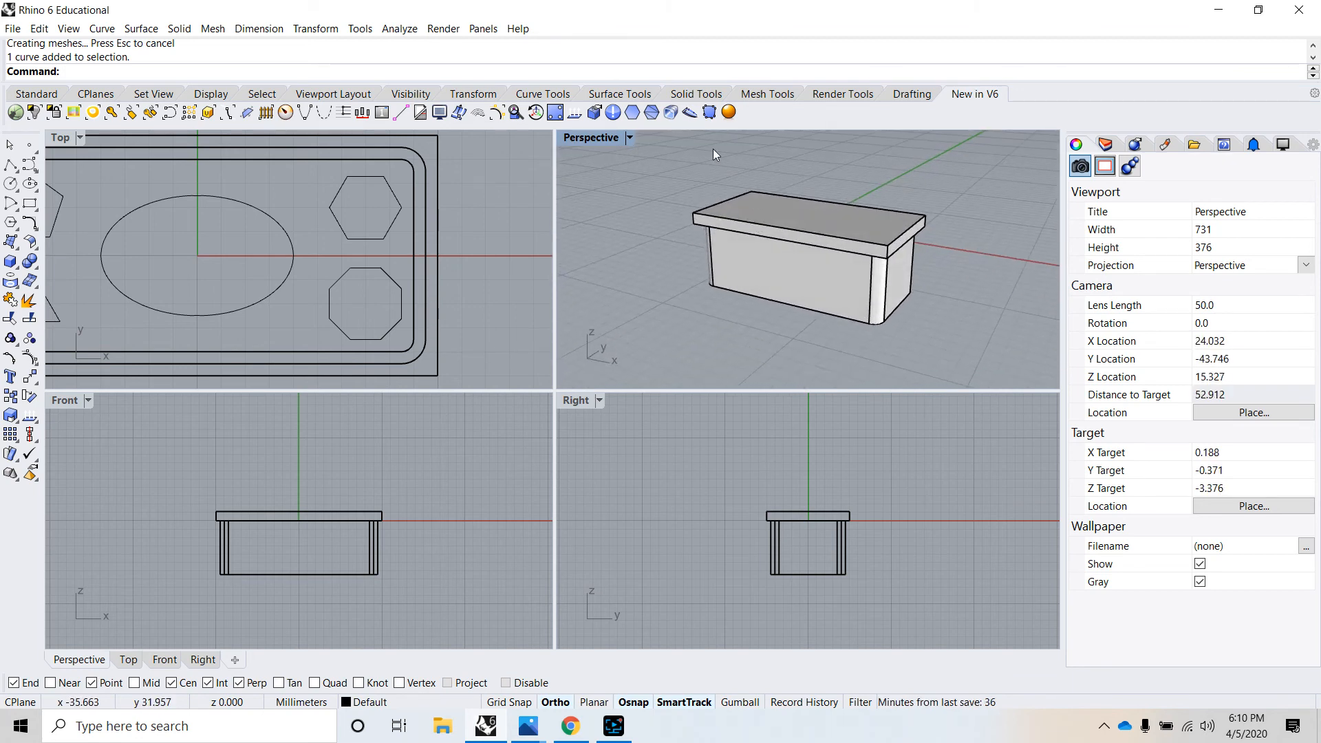
pyautogui.click(628, 137)
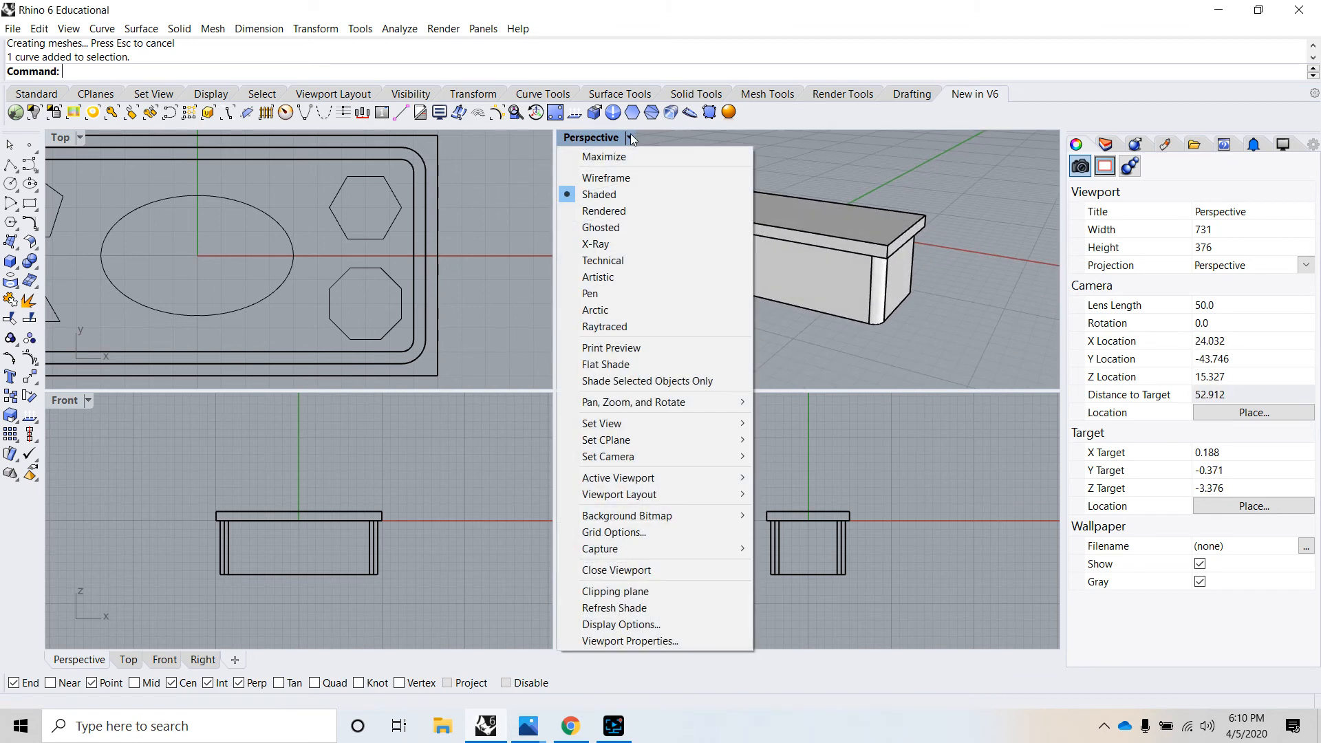
pyautogui.click(617, 227)
pyautogui.moveTo(775, 214); pyautogui.dragTo(774, 242, button='right')
pyautogui.scroll(4, 817, 264)
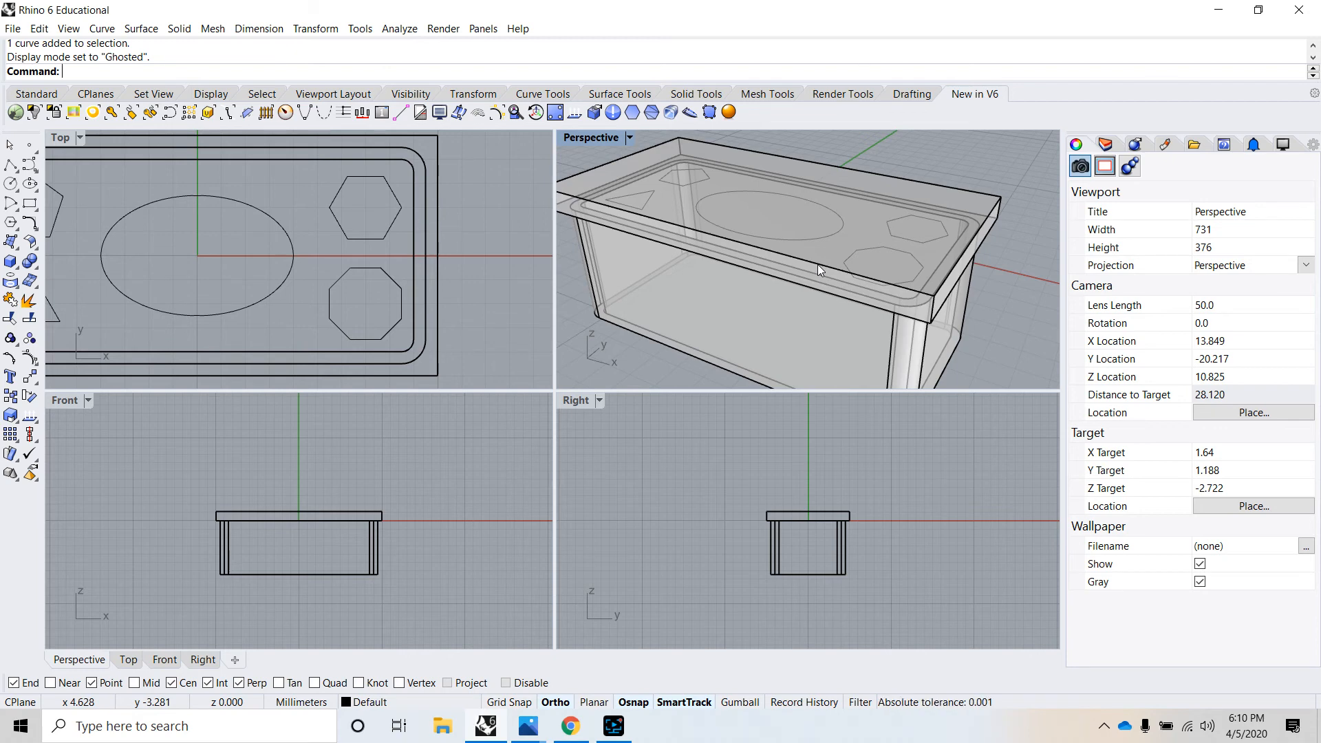
# - Extrude the central ellipse straight to both sides by about 2.3 mm as a solid passing through the lid
pyautogui.click(841, 226)
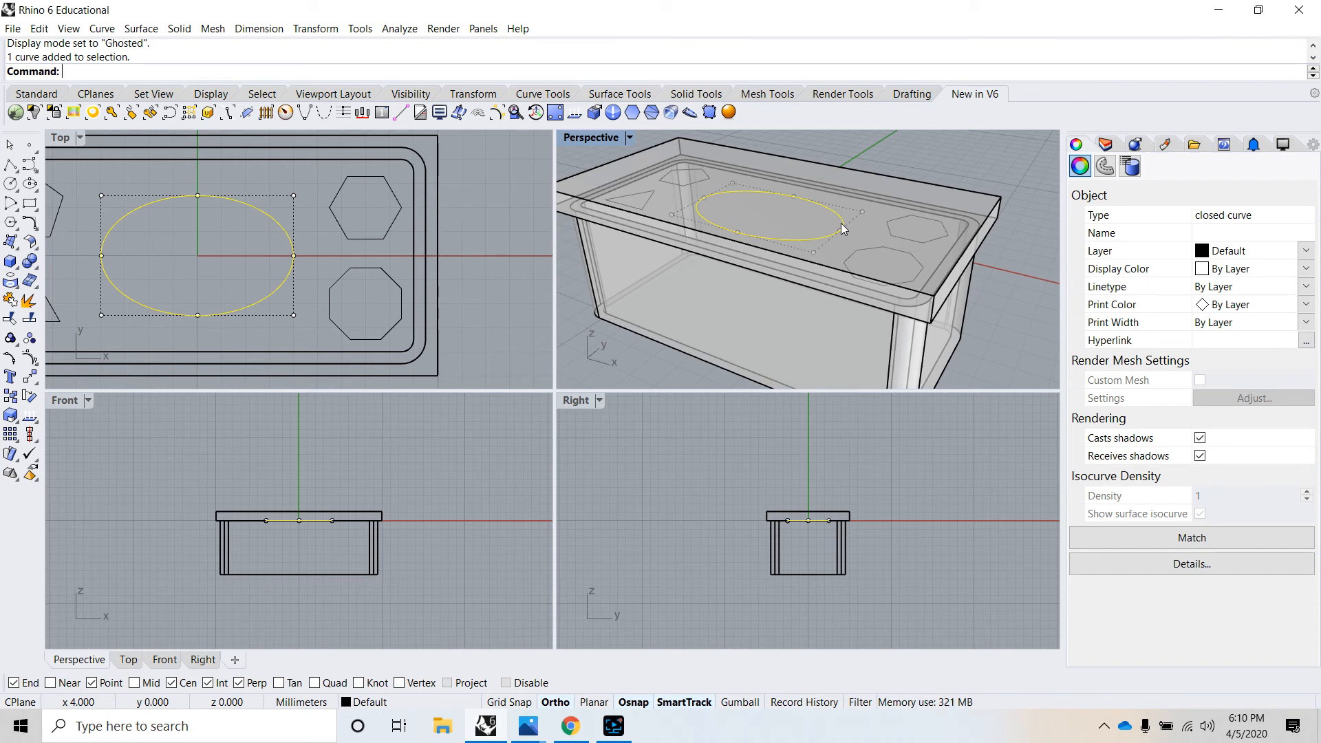
pyautogui.click(182, 30)
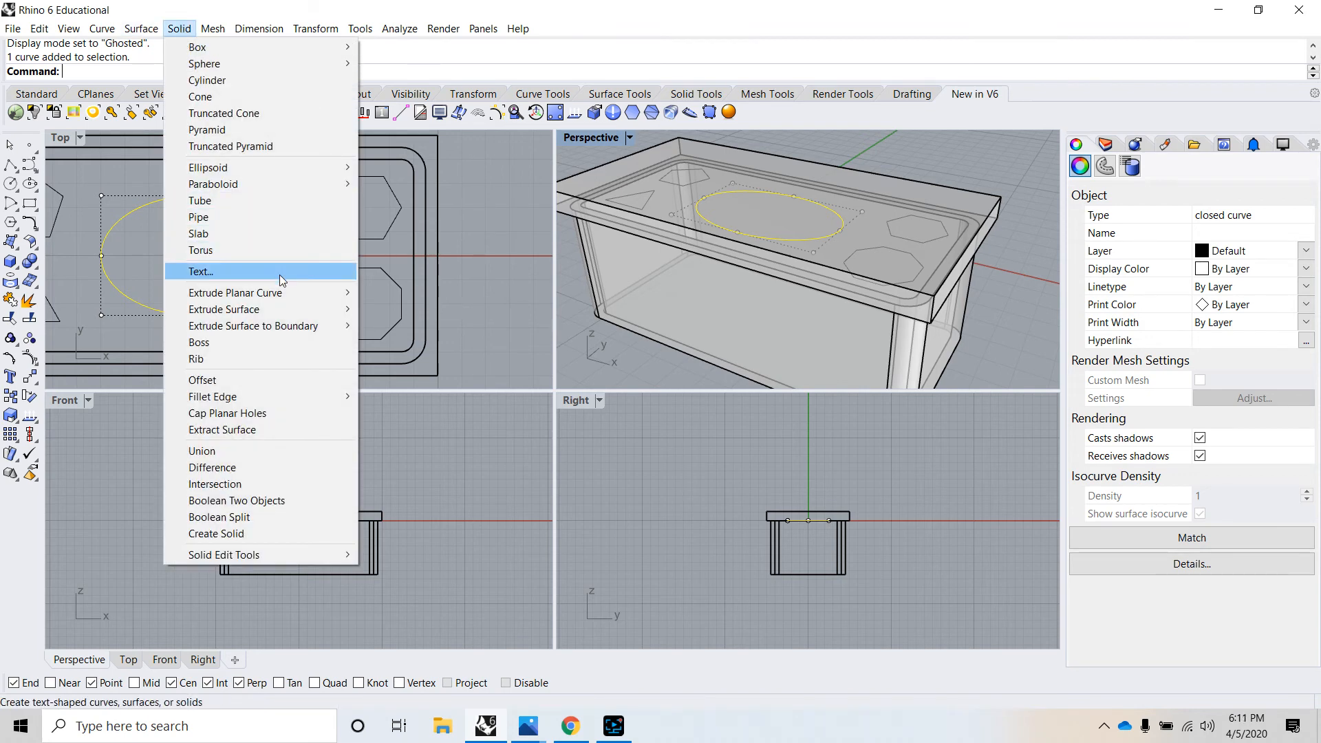
pyautogui.moveTo(288, 294)
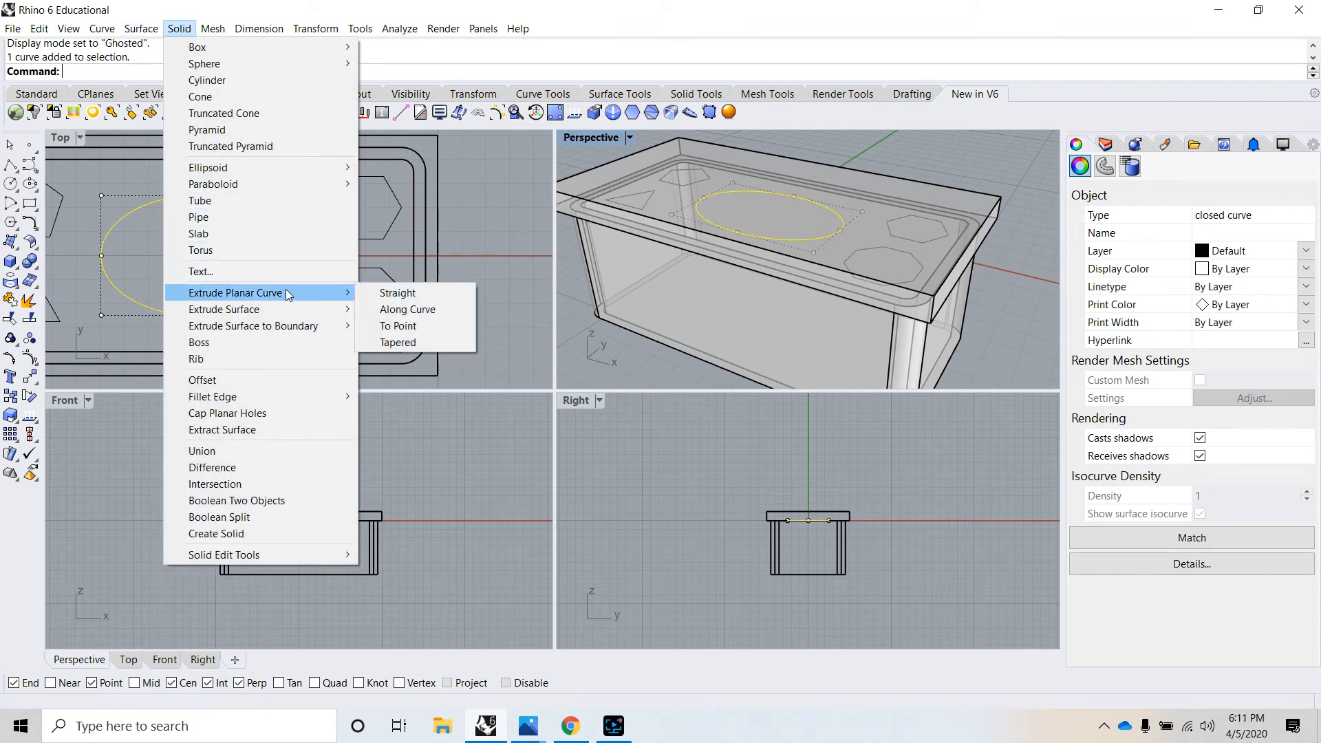
pyautogui.click(398, 296)
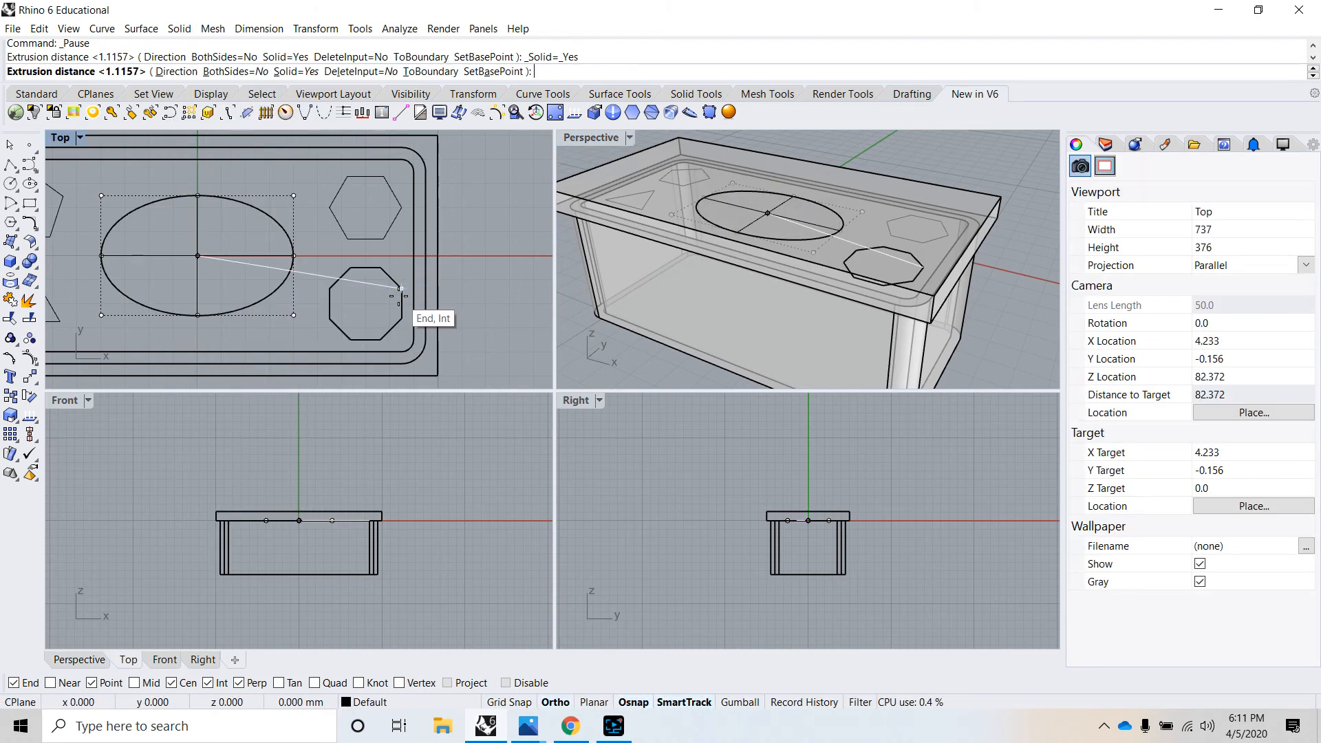
pyautogui.click(237, 75)
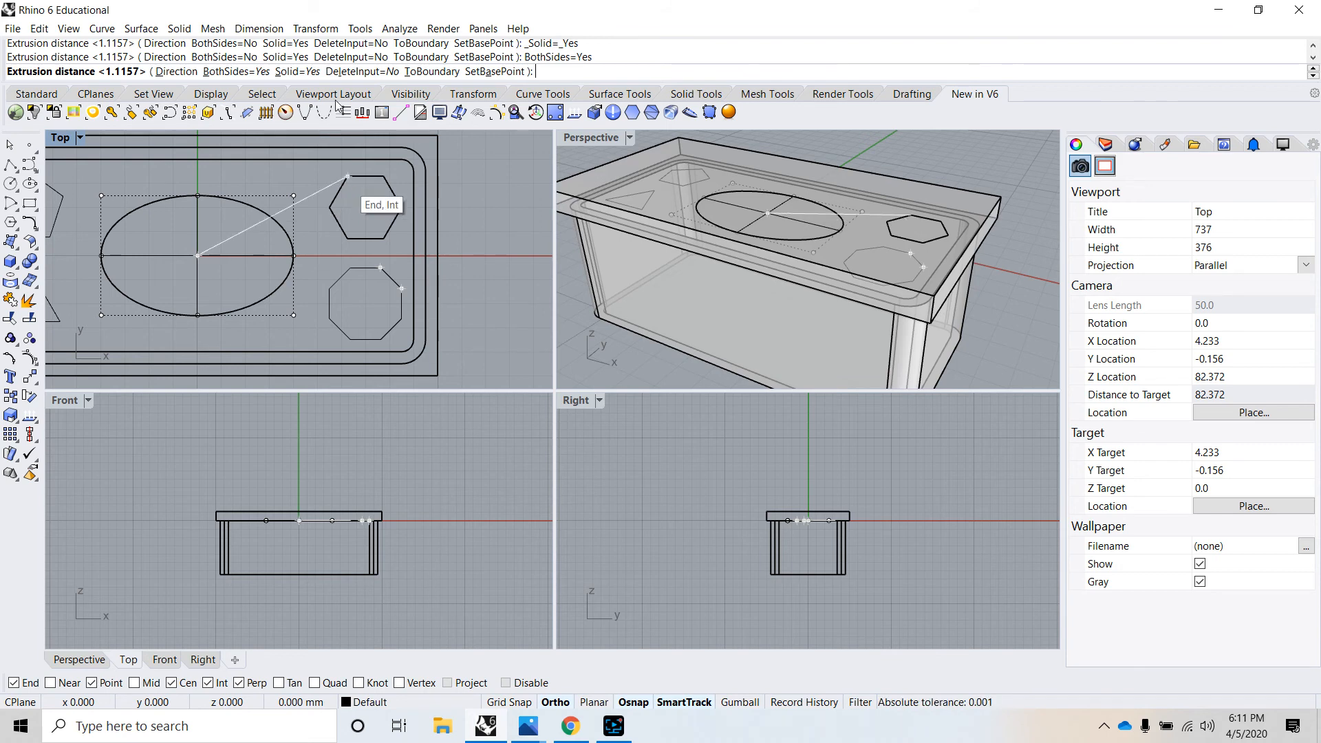
pyautogui.moveTo(768, 218); pyautogui.dragTo(774, 166, button='right')
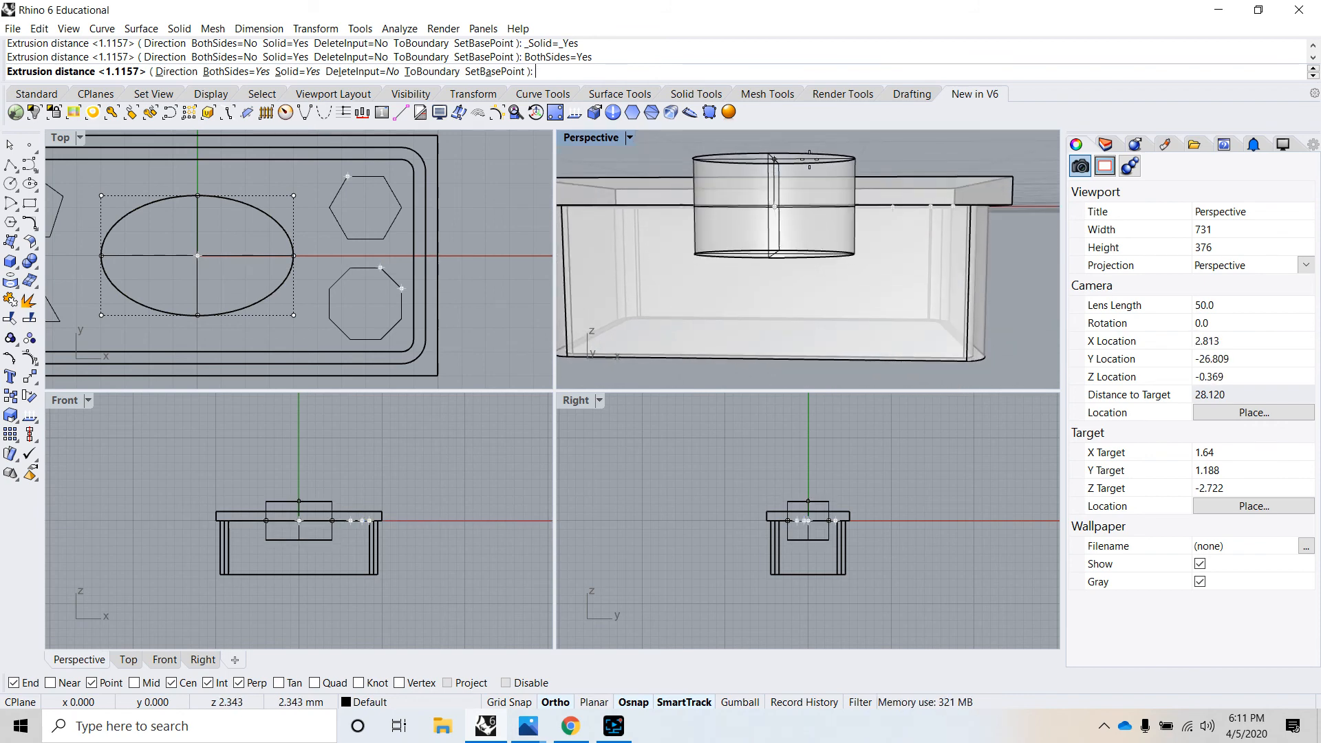
pyautogui.click(817, 161)
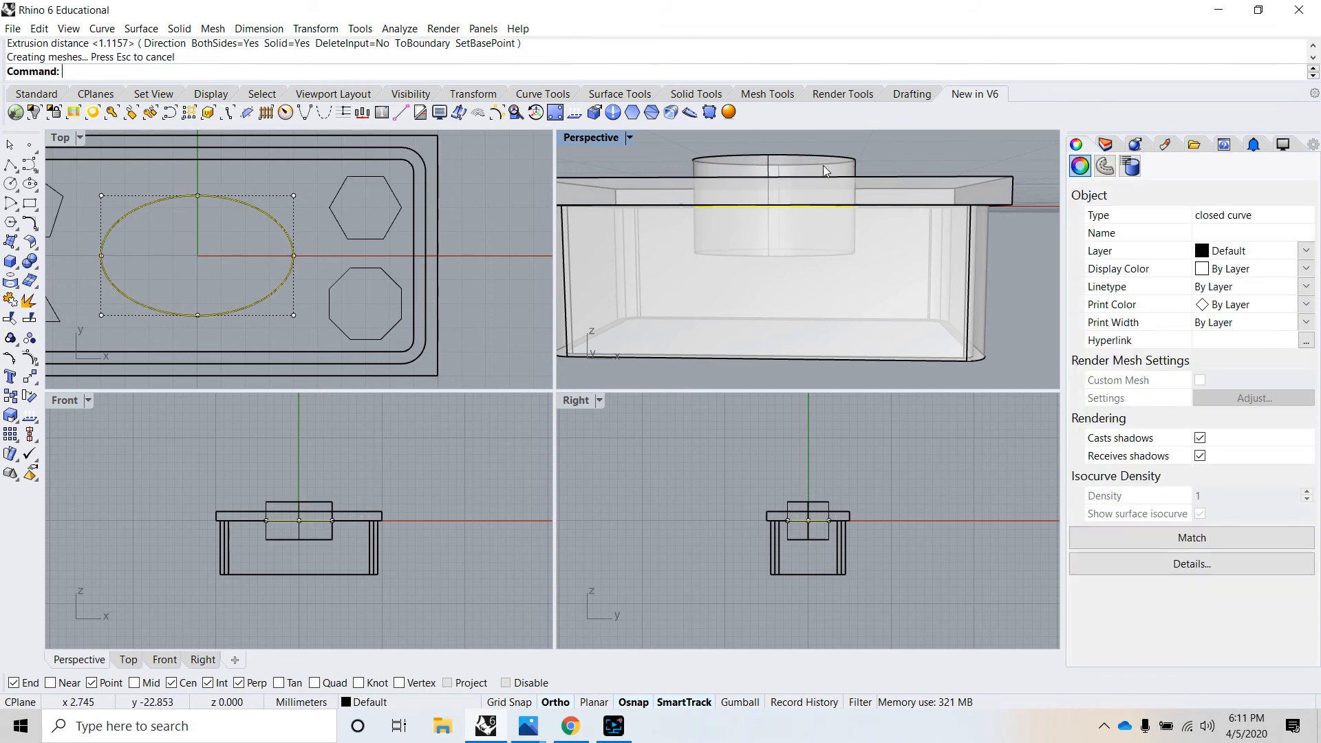
pyautogui.moveTo(857, 215); pyautogui.dragTo(758, 269, button='right')
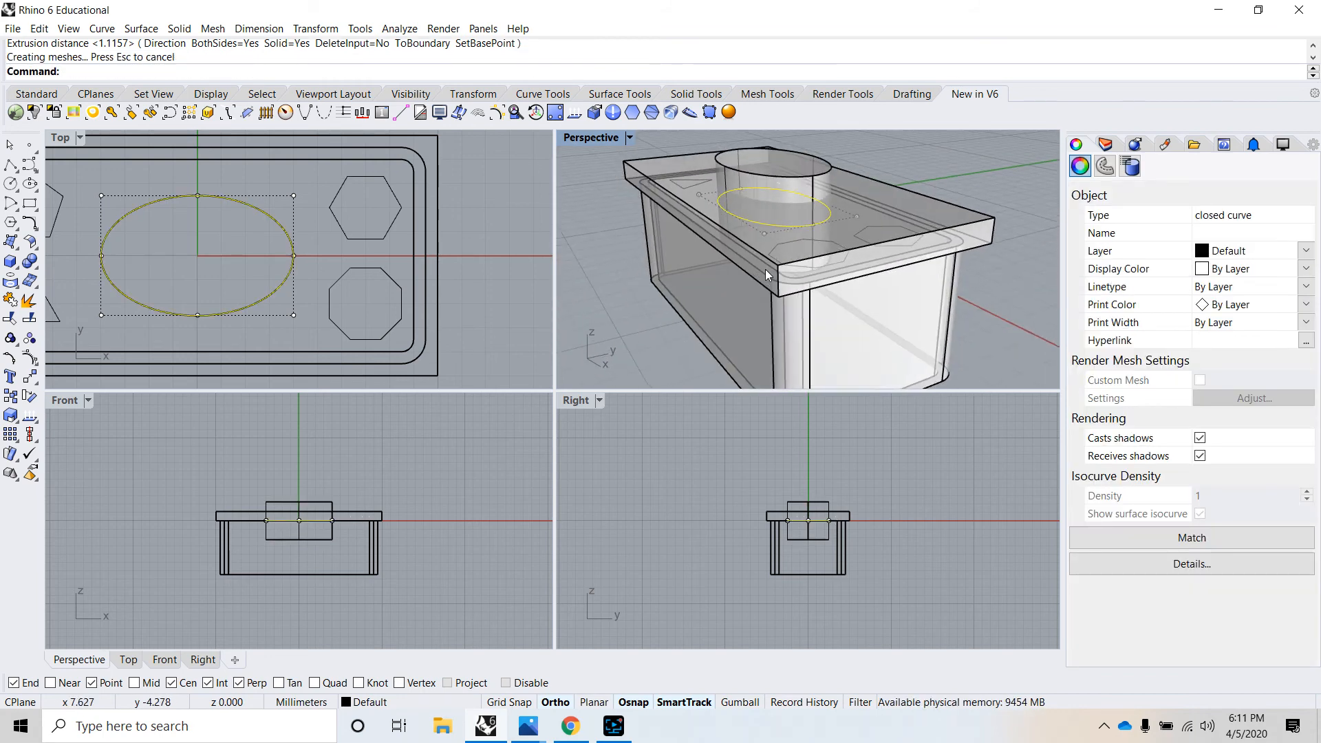
pyautogui.click(1029, 275)
pyautogui.scroll(-5, 1029, 276)
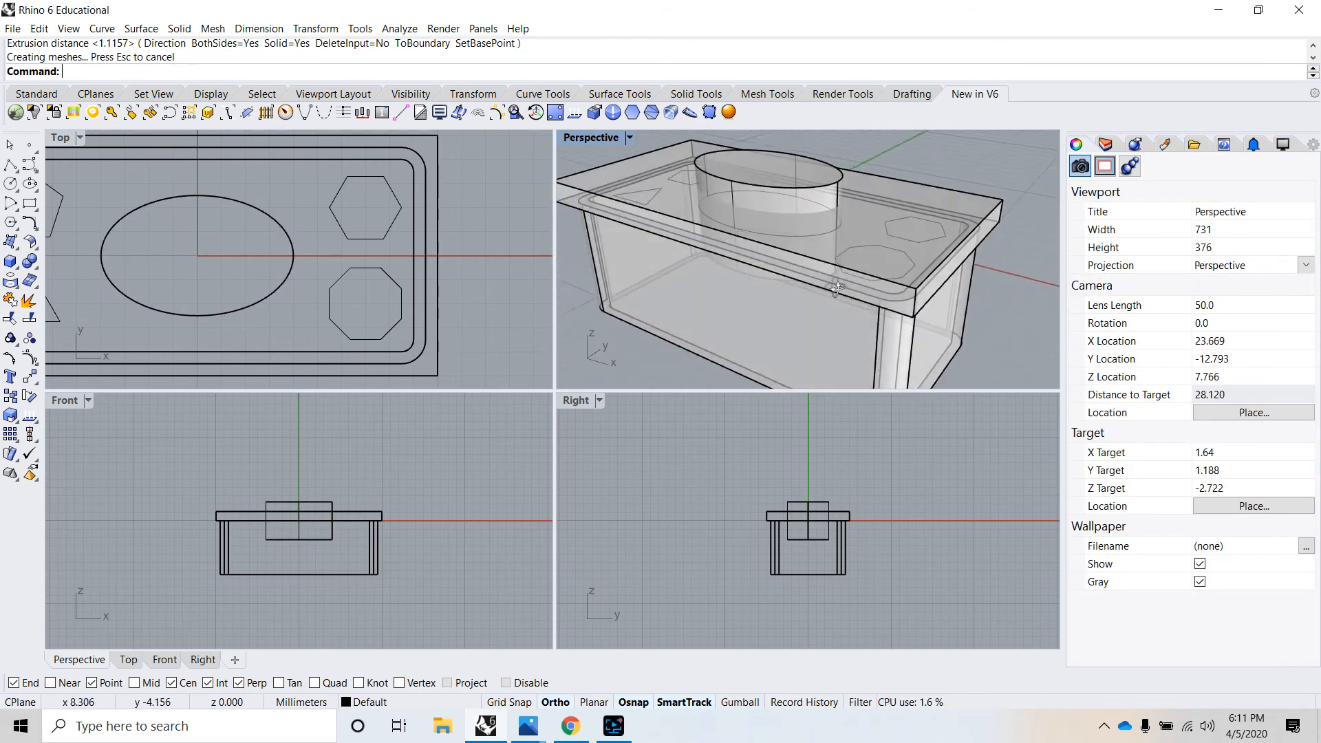
# - Extrude the four corner polygons together straight to both sides as solids that pass fully through the lid
pyautogui.scroll(4, 820, 259)
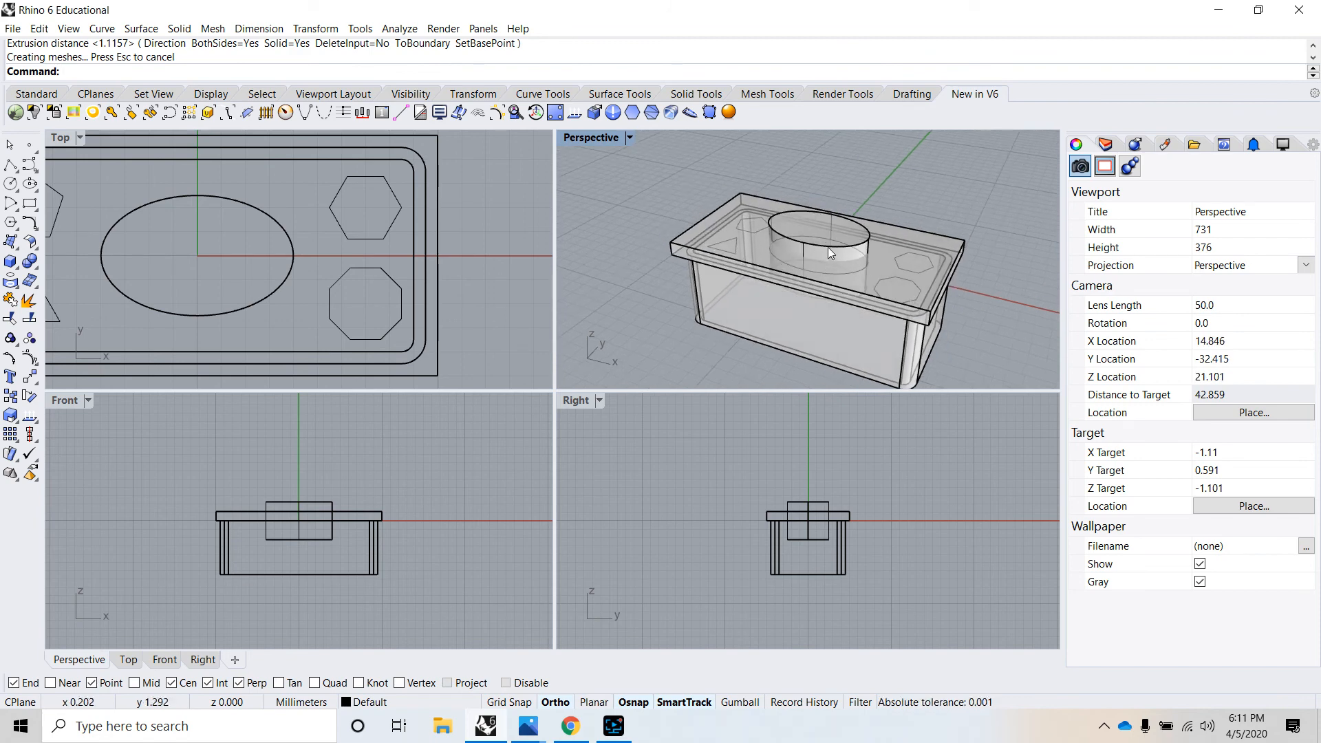
pyautogui.scroll(2, 788, 245)
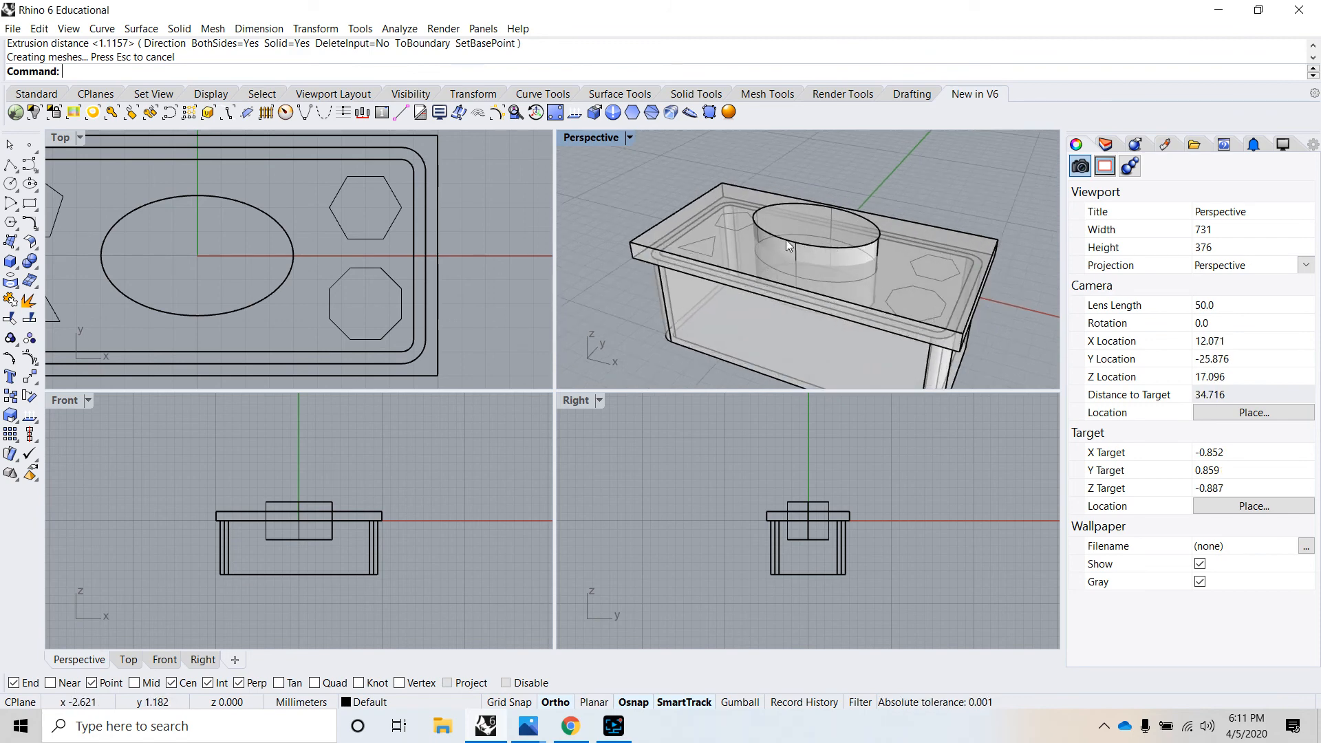
pyautogui.click(739, 229)
pyautogui.keyDown('shift'); pyautogui.click(695, 241); pyautogui.keyUp('shift')
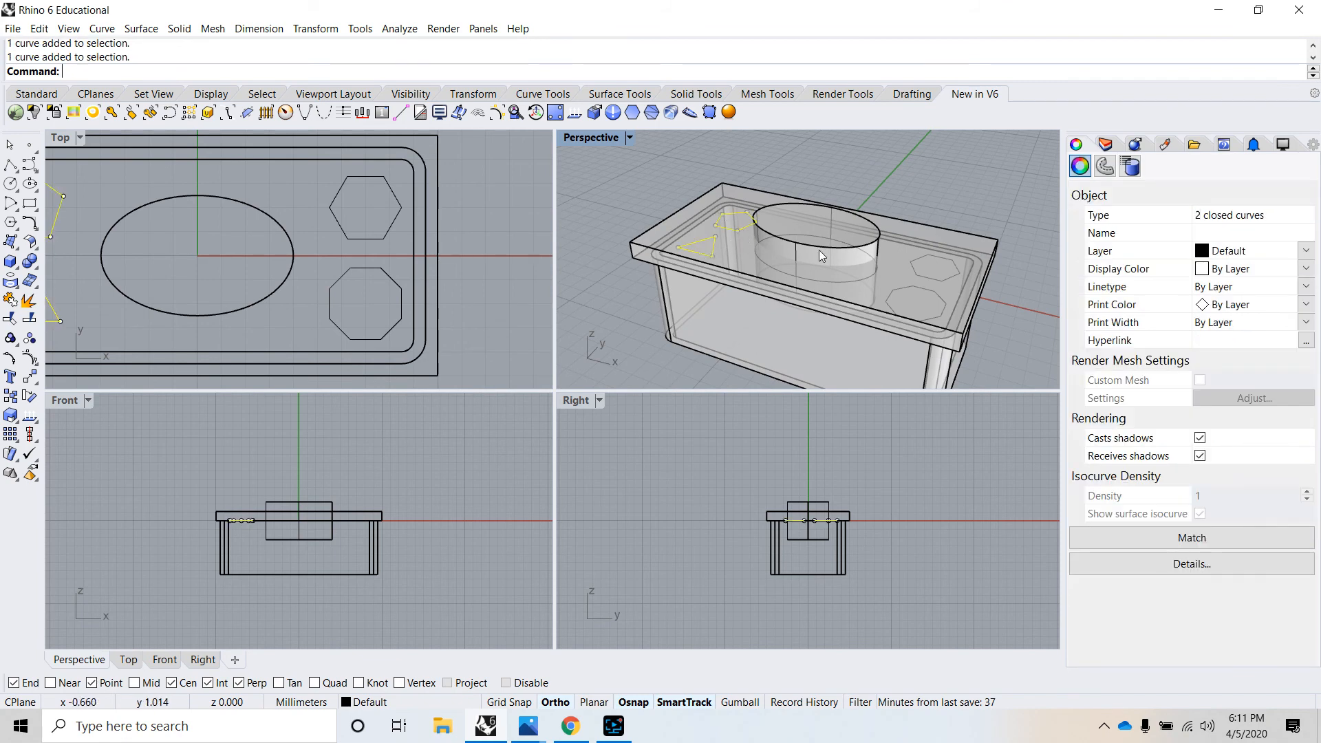
pyautogui.keyDown('shift'); pyautogui.click(949, 272); pyautogui.keyUp('shift')
pyautogui.keyDown('shift'); pyautogui.click(939, 292); pyautogui.keyUp('shift')
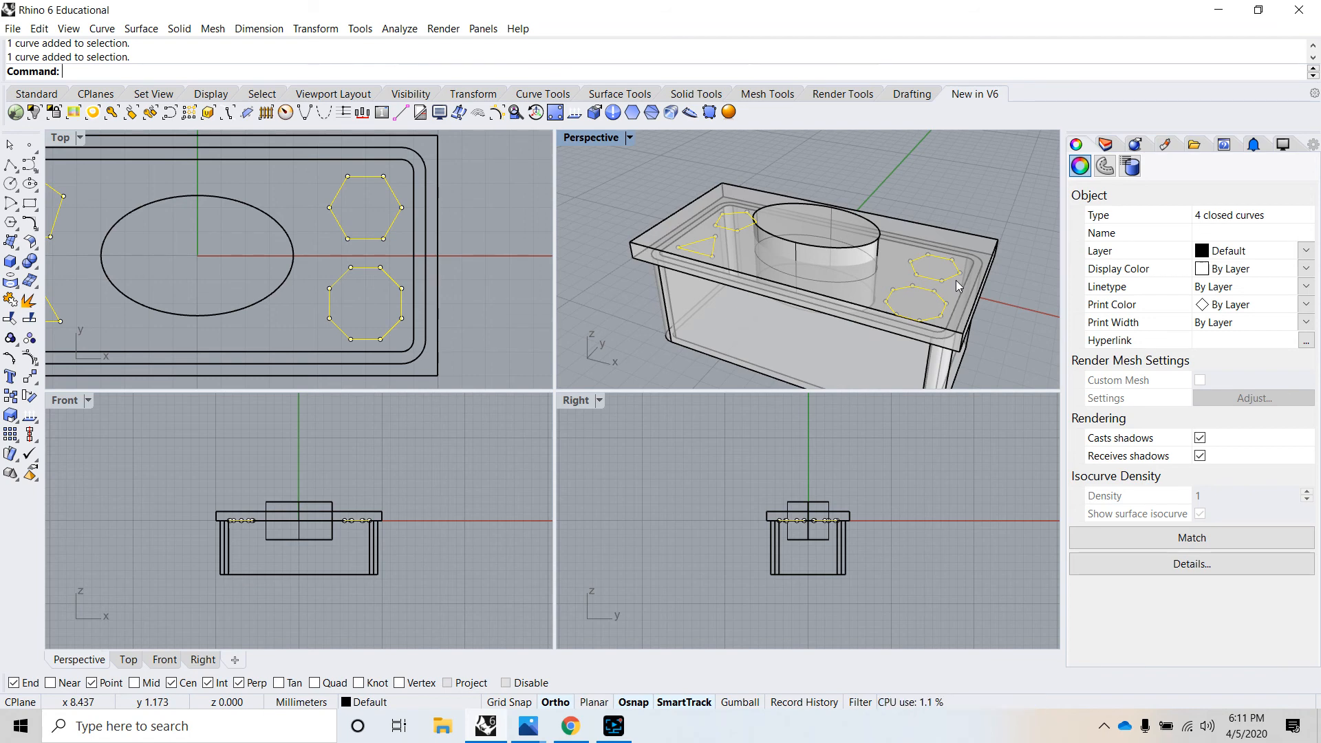
pyautogui.click(180, 30)
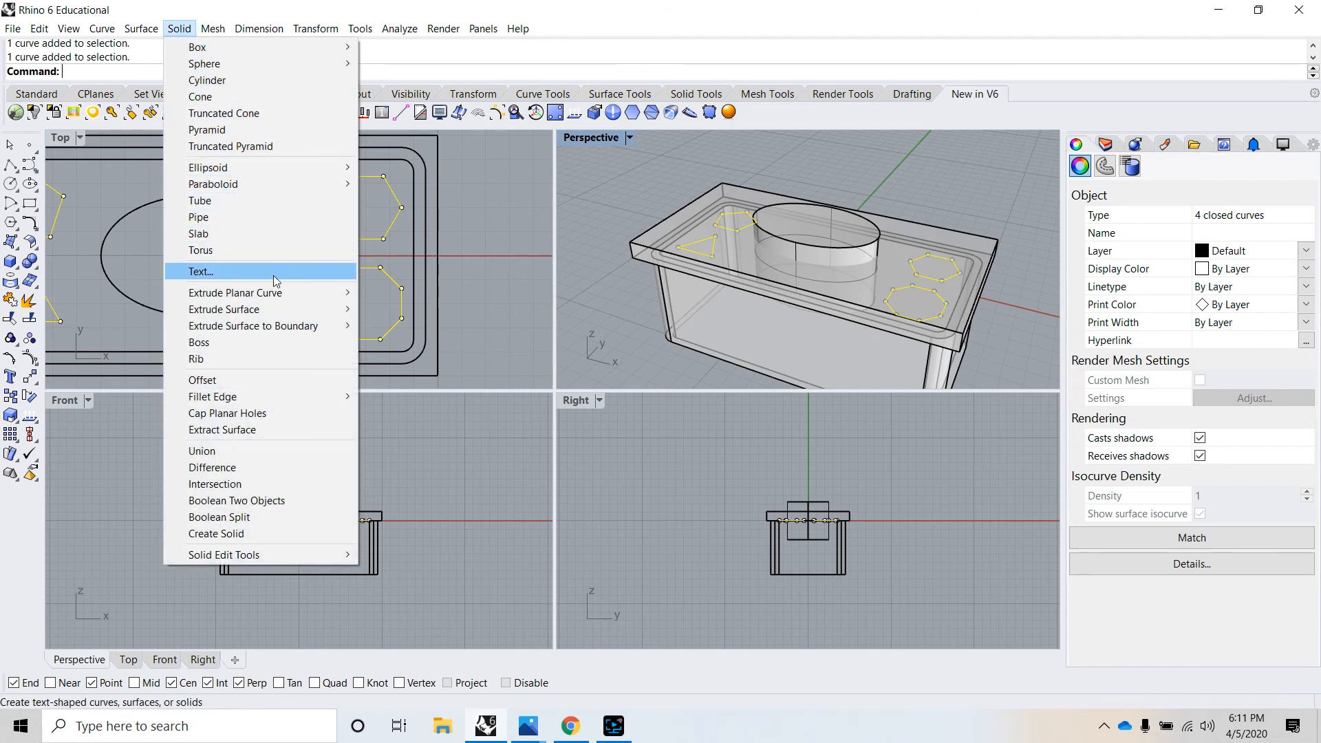
pyautogui.moveTo(280, 295)
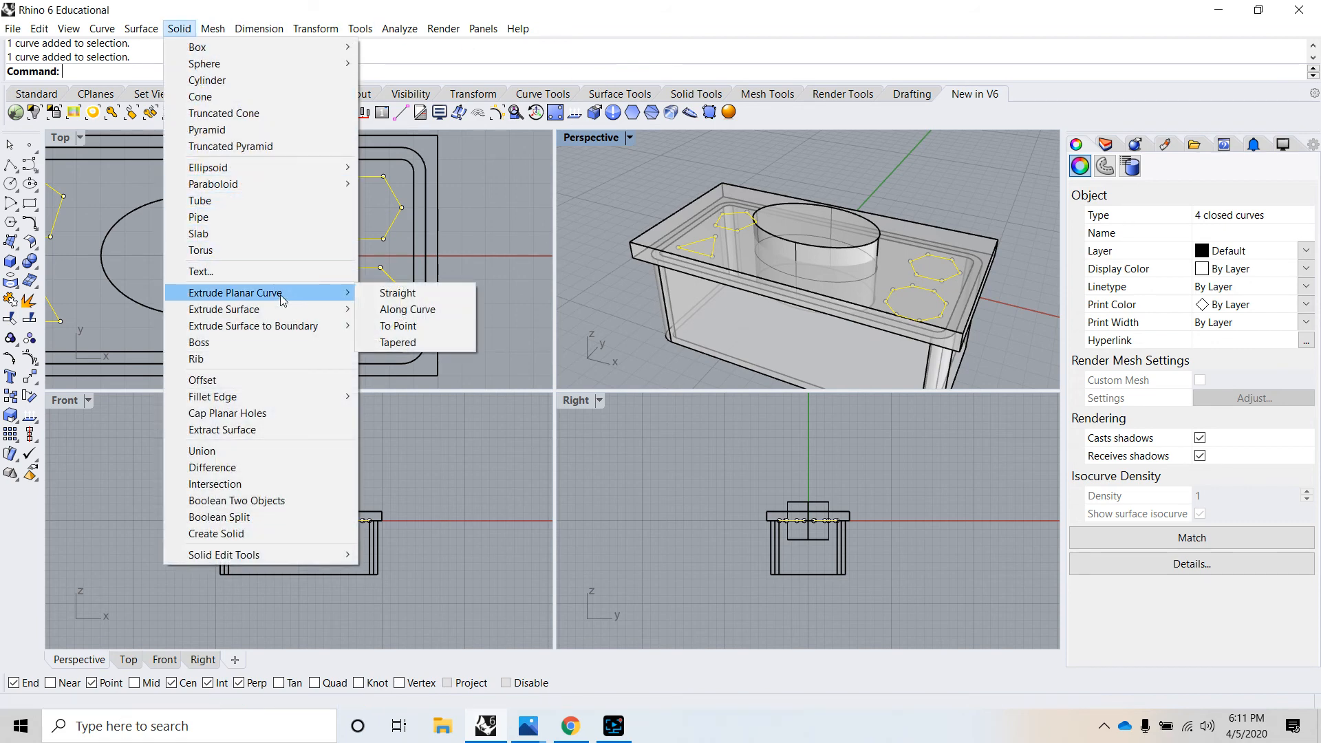
pyautogui.click(392, 293)
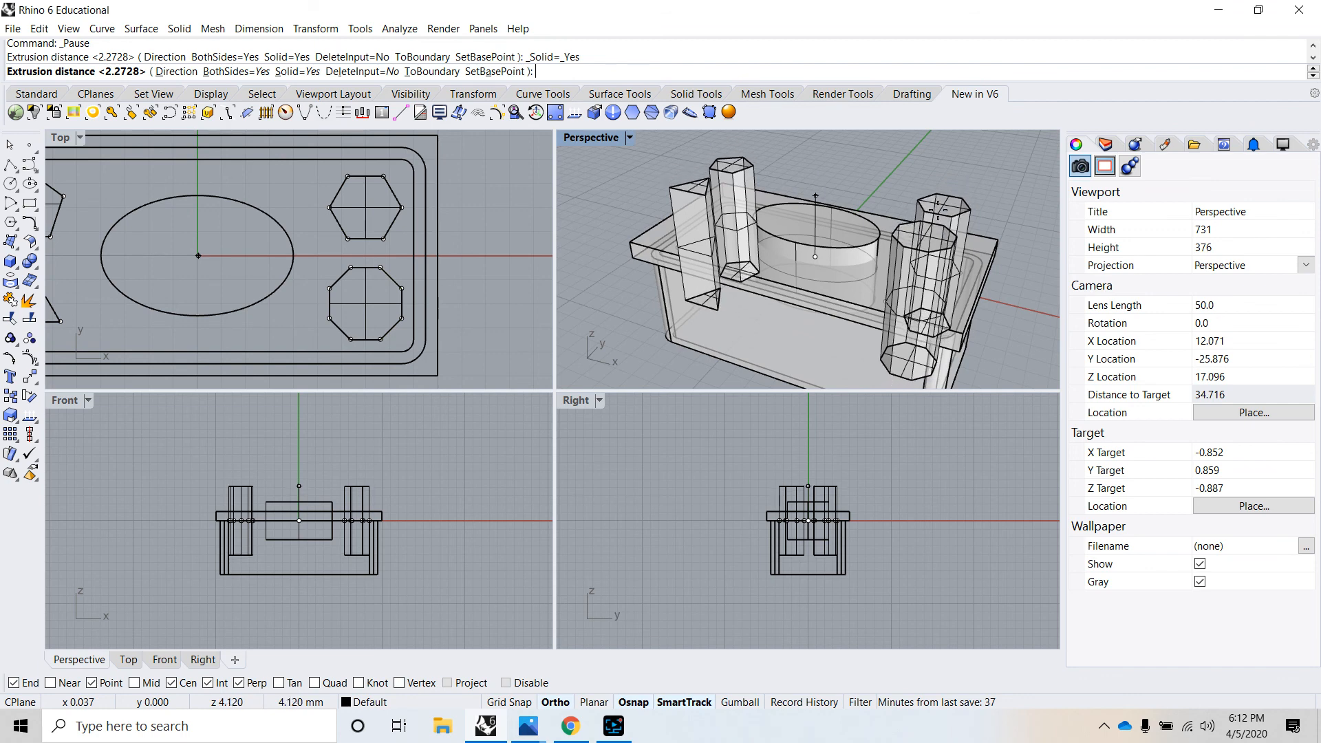
pyautogui.click(940, 219)
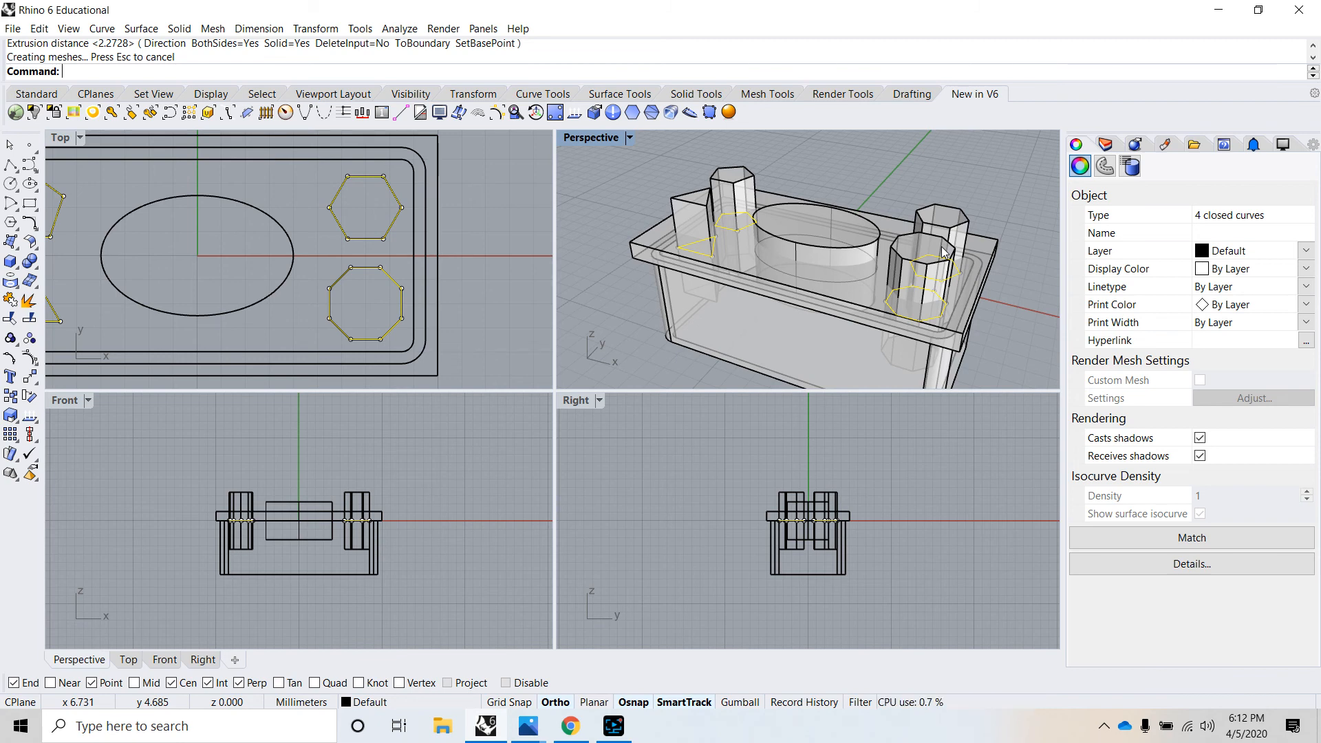
pyautogui.click(852, 166)
pyautogui.moveTo(852, 162); pyautogui.dragTo(914, 165, button='right')
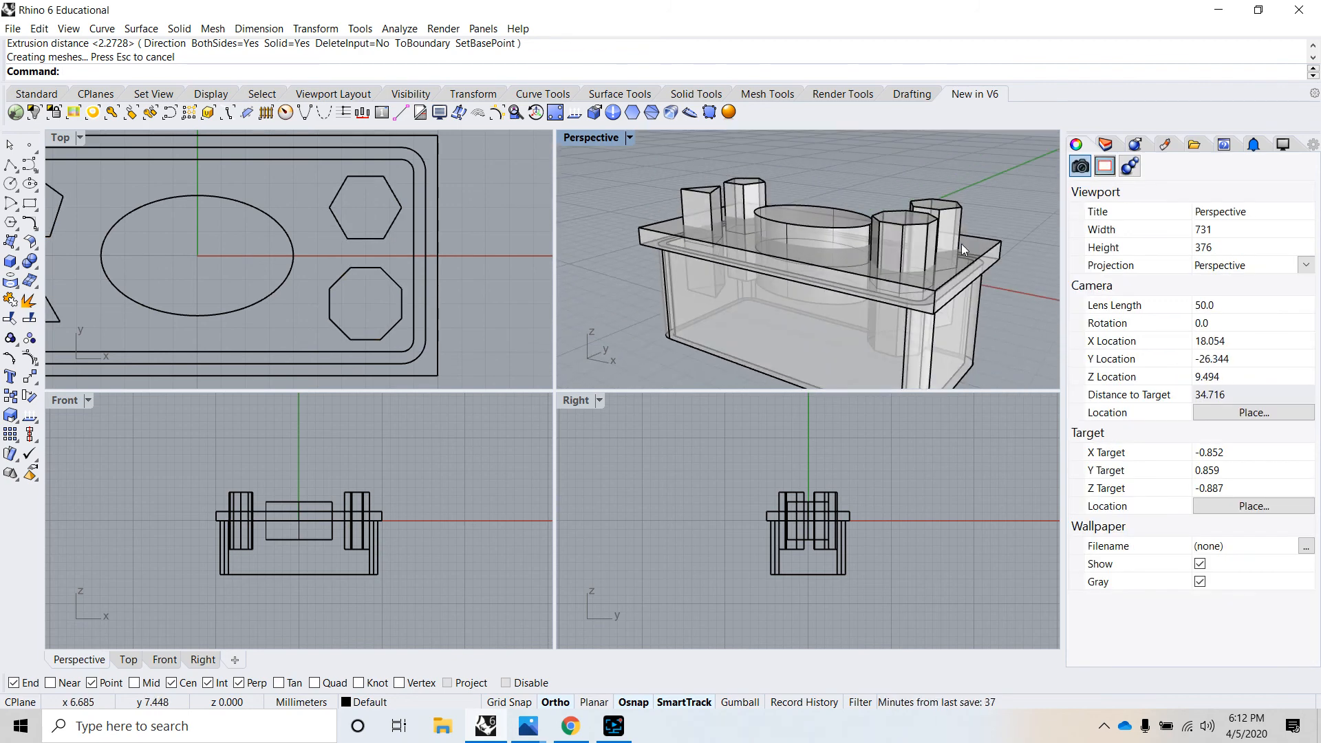
# - Subtract the four polygon solids from the lid with a Boolean Difference, using DeleteInput=No to keep the cutting solids
pyautogui.click(991, 246)
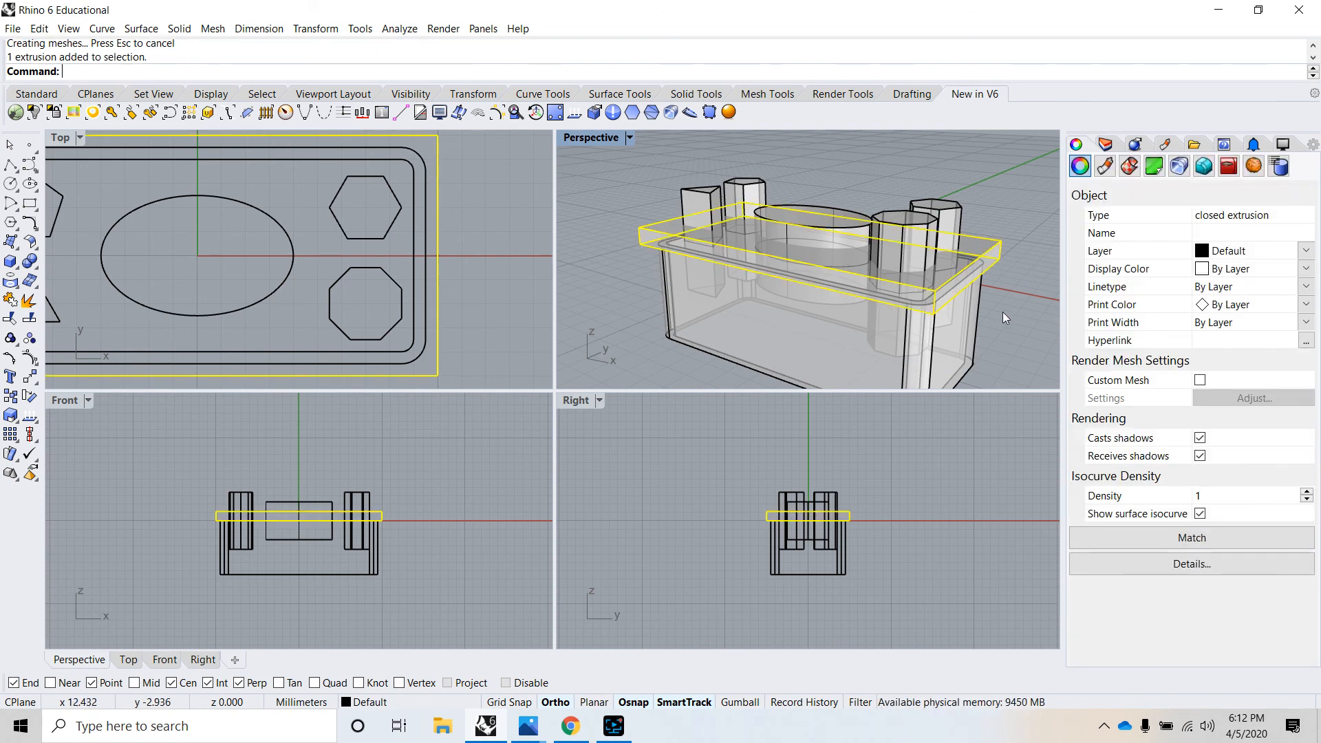
pyautogui.click(179, 30)
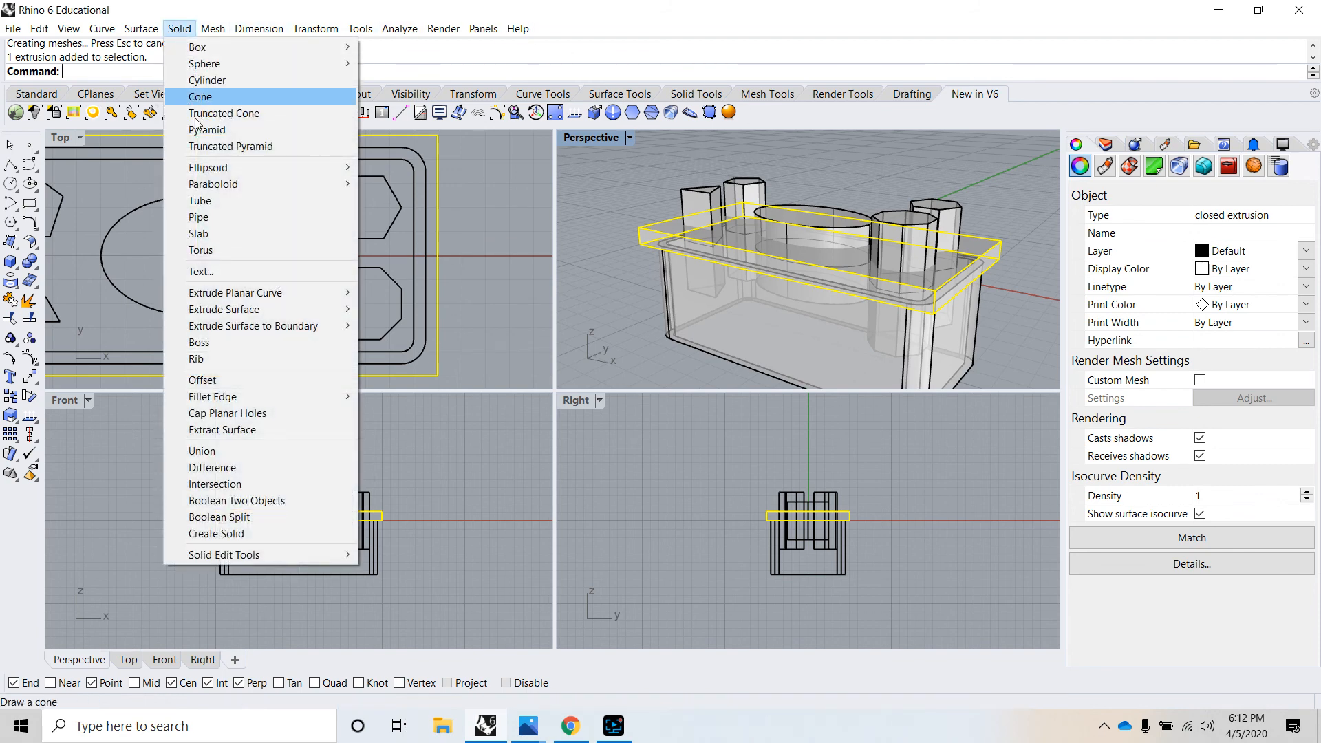
pyautogui.click(238, 469)
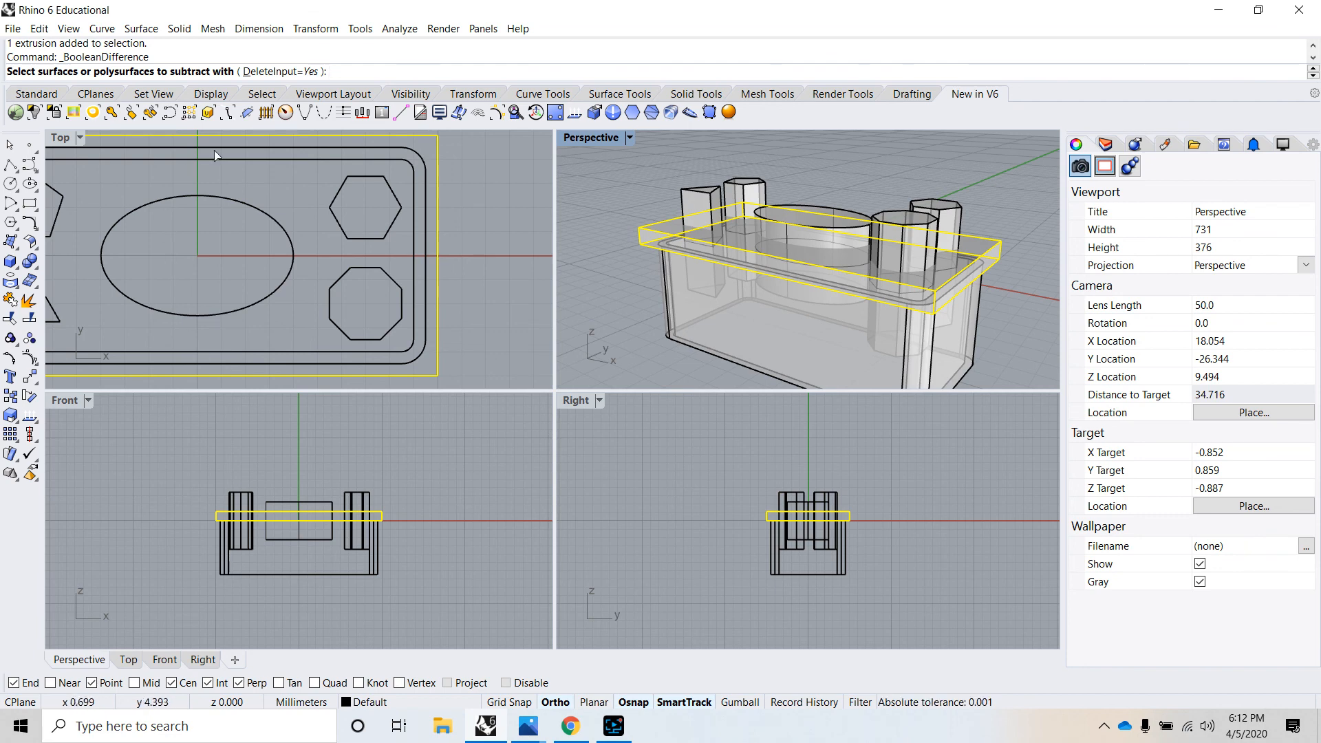
pyautogui.click(286, 73)
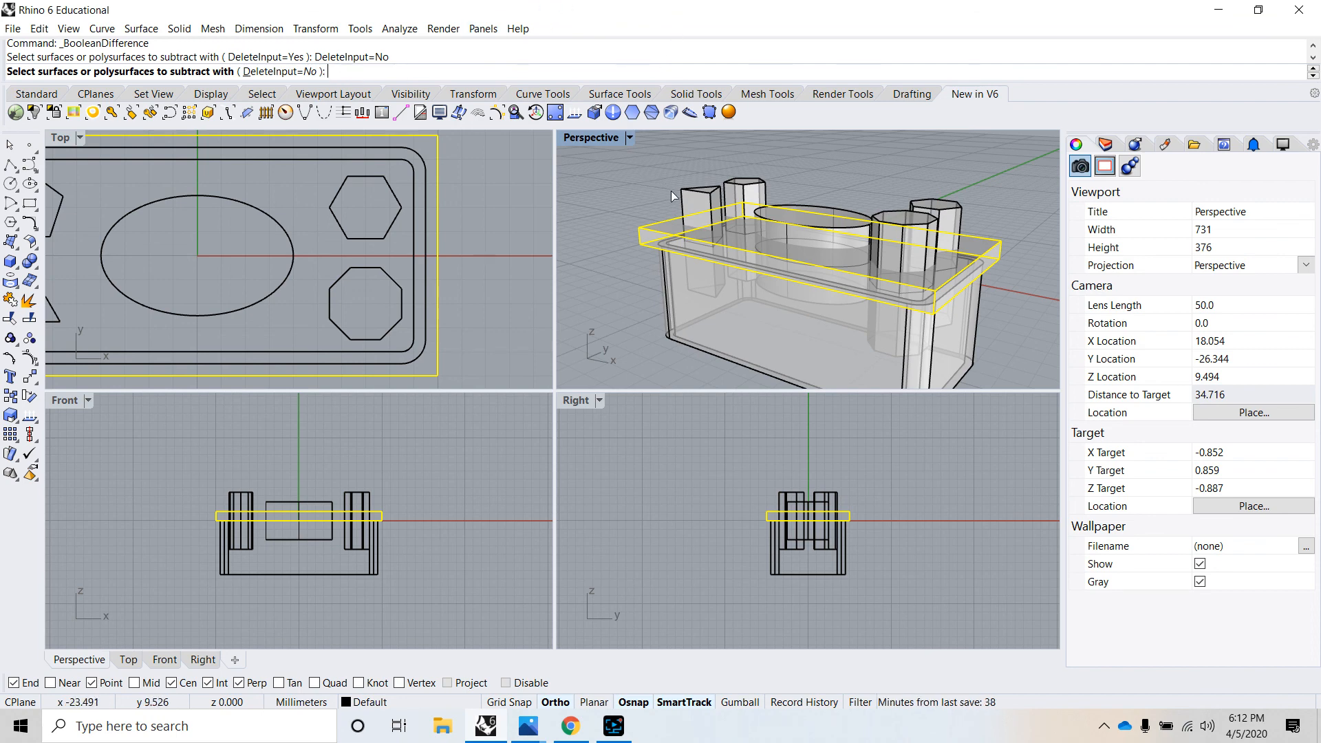
pyautogui.click(719, 197)
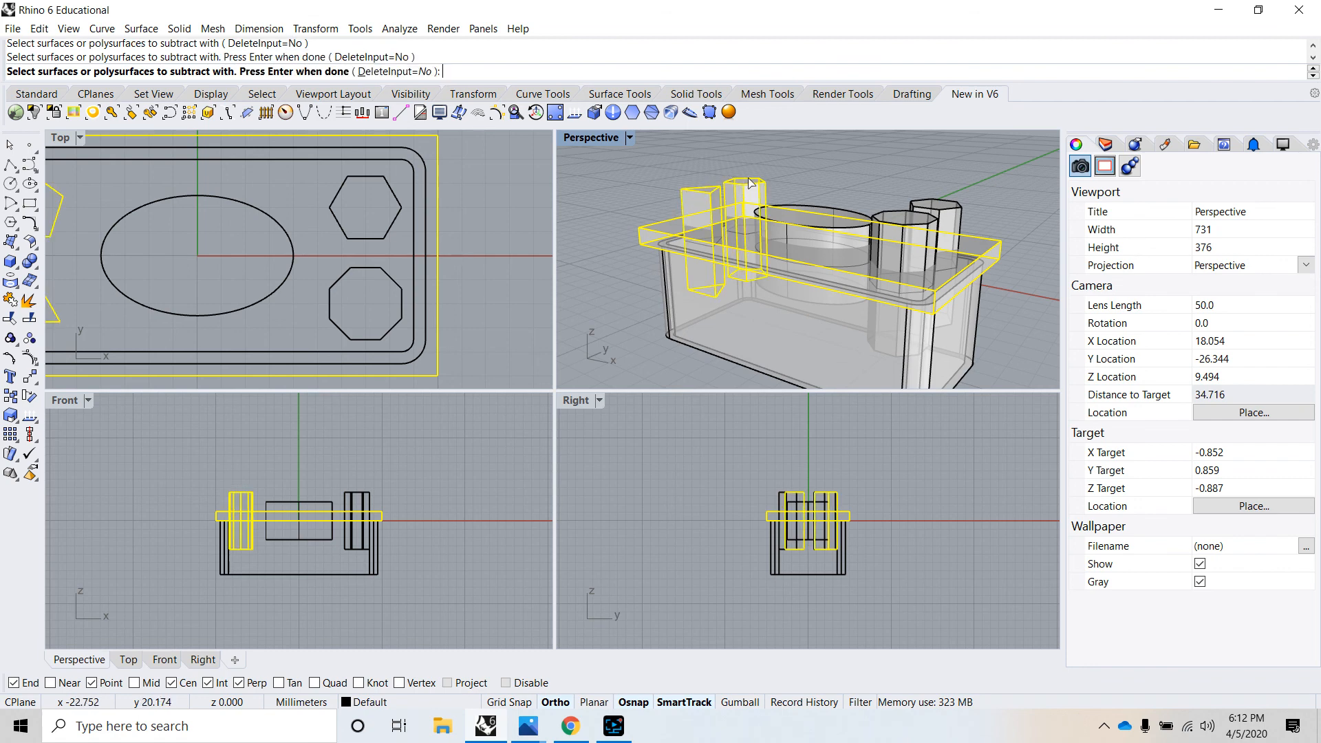
pyautogui.click(736, 184)
pyautogui.click(948, 211)
pyautogui.click(895, 218)
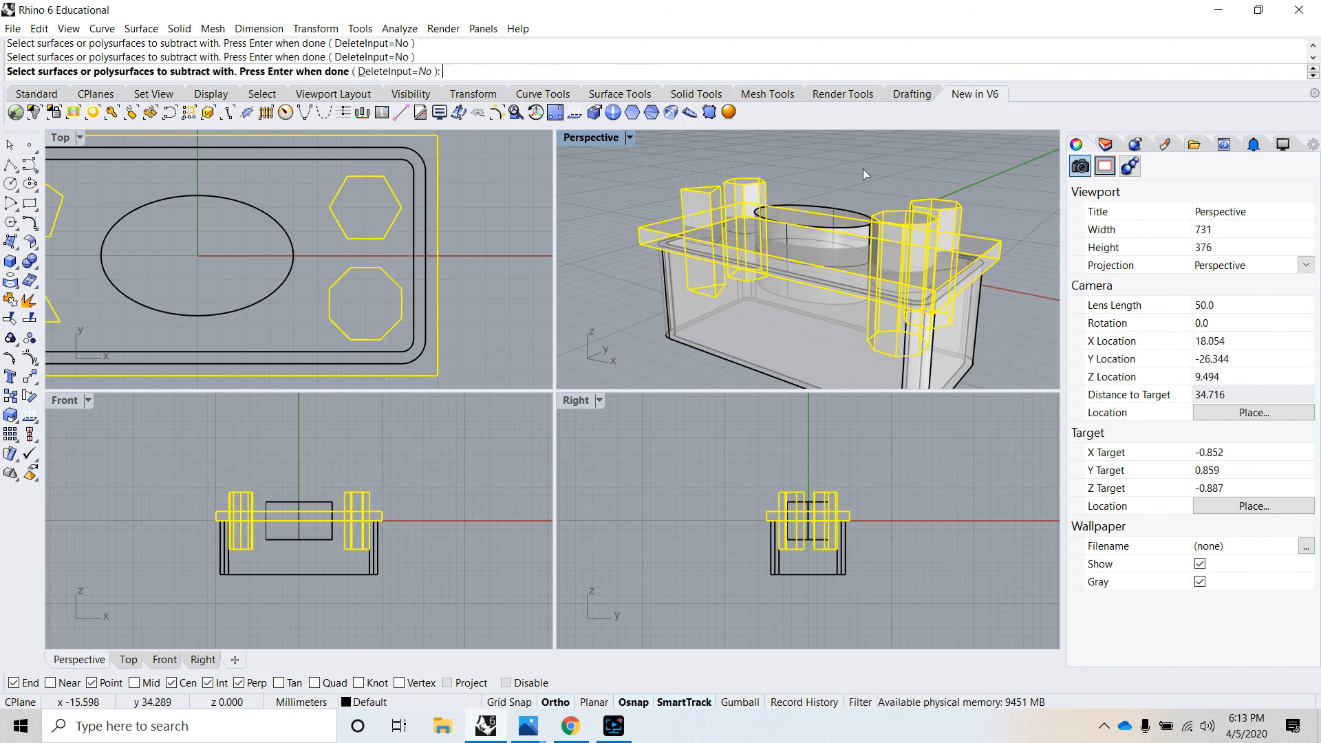
pyautogui.press('Return')
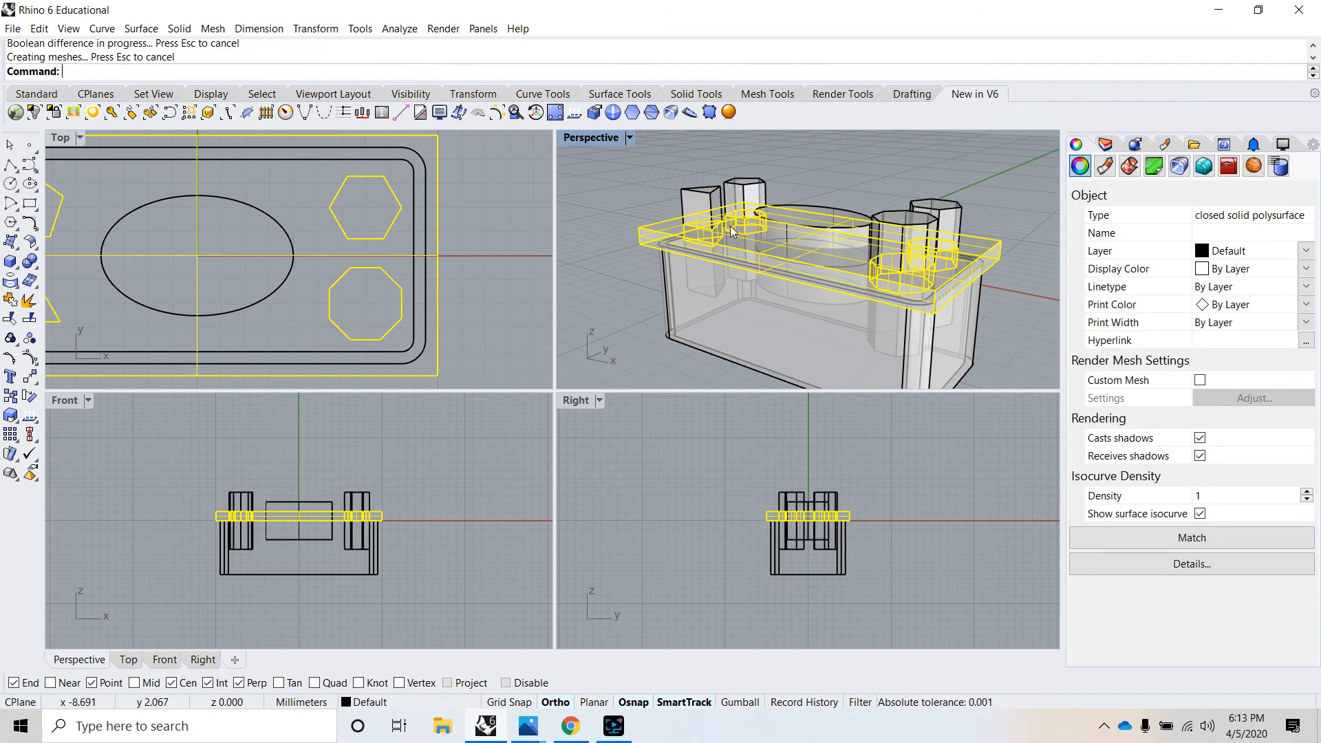
# - Move the four polygon solids straight up until they float clear above the lid
pyautogui.moveTo(620, 273); pyautogui.dragTo(961, 146, button='right')
pyautogui.moveTo(997, 201); pyautogui.dragTo(893, 160)
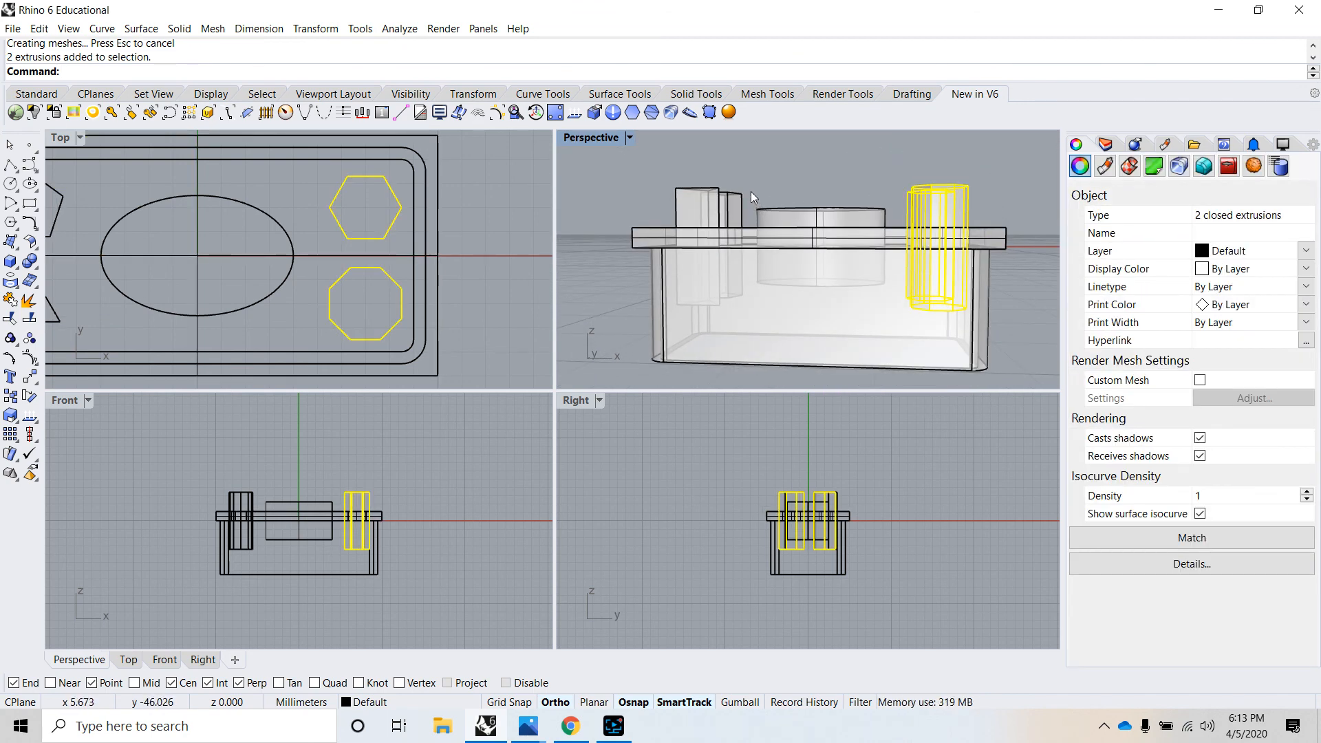
pyautogui.keyDown('shift'); pyautogui.click(697, 193); pyautogui.keyUp('shift')
pyautogui.keyDown('shift'); pyautogui.click(730, 205); pyautogui.keyUp('shift')
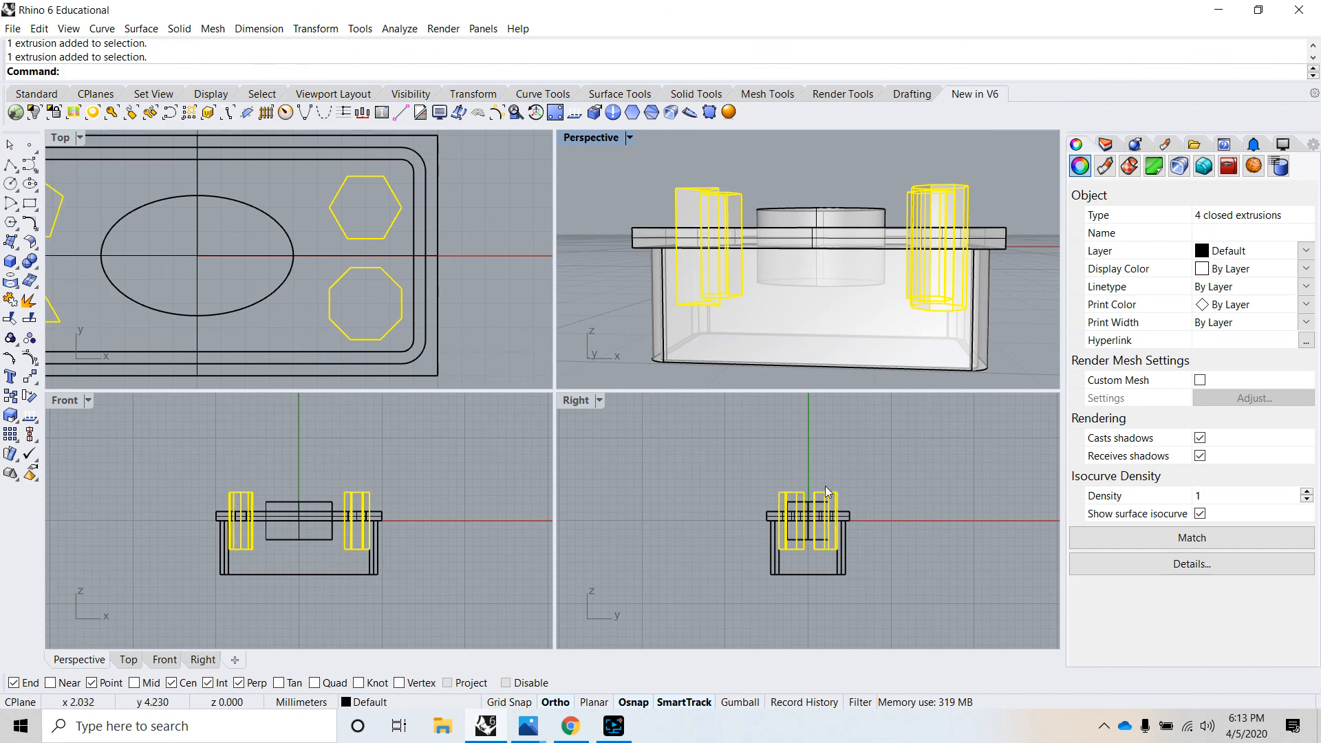
pyautogui.write('move')
pyautogui.press('Return')
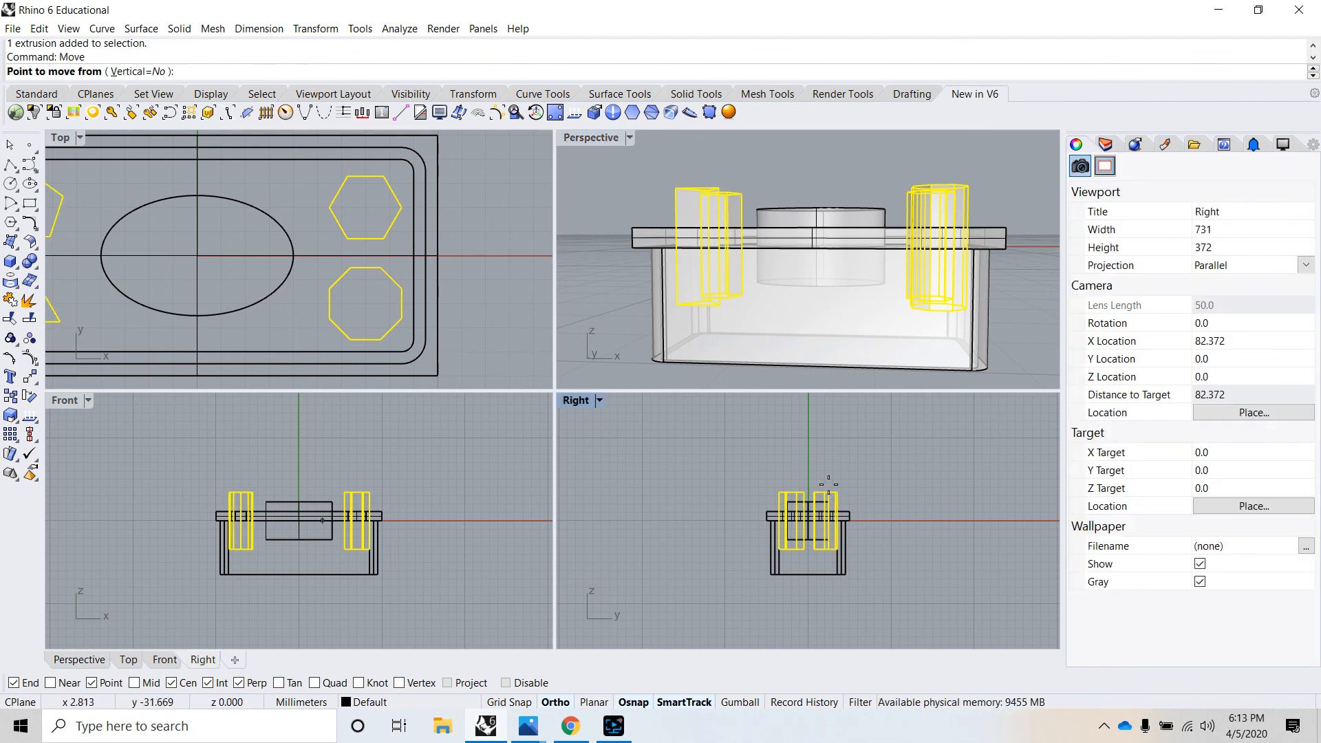
pyautogui.click(828, 491)
pyautogui.click(844, 403)
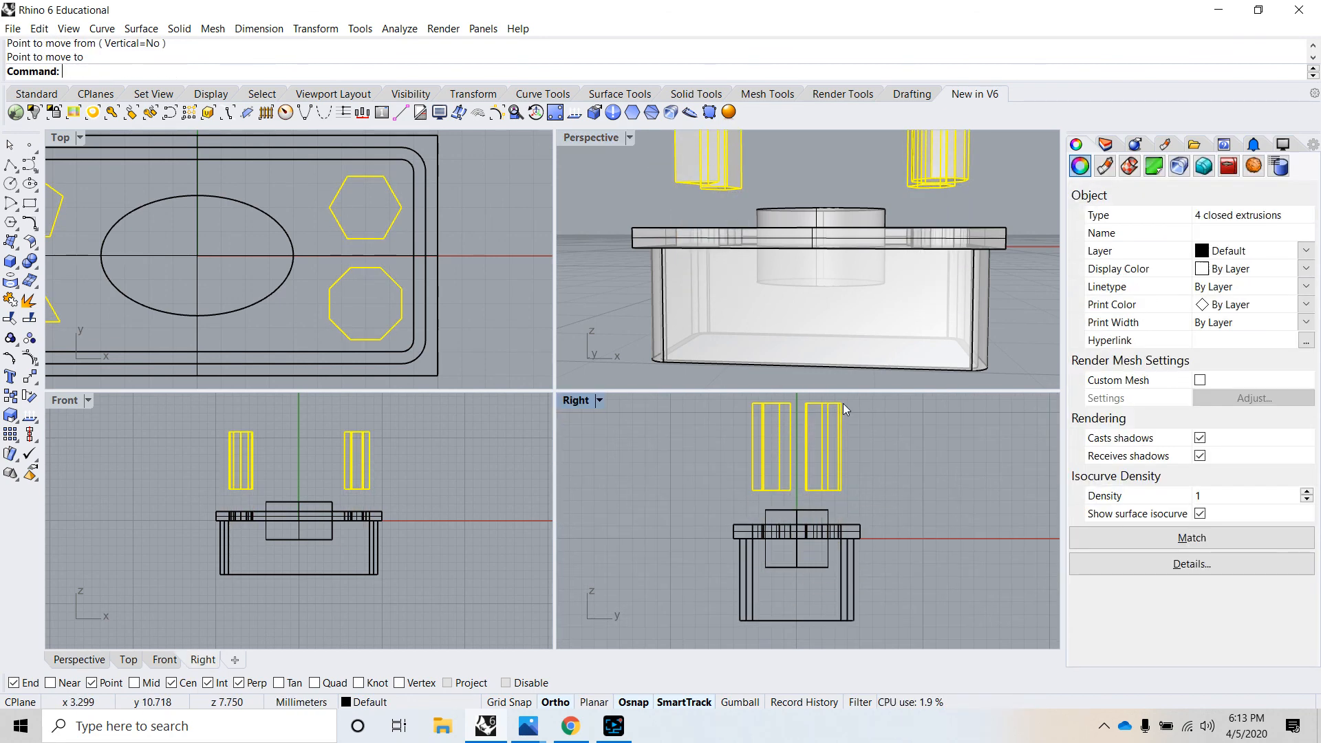
pyautogui.press('Escape')
# - Set the Perspective viewport to Rendered display and view the polygon holes in the lid from above
pyautogui.moveTo(1011, 272); pyautogui.dragTo(984, 292, button='right')
pyautogui.scroll(6, 942, 310)
pyautogui.scroll(-6, 984, 292)
pyautogui.scroll(6, 984, 292)
pyautogui.moveTo(791, 301); pyautogui.dragTo(836, 303, button='right')
pyautogui.scroll(-4, 784, 283)
pyautogui.scroll(4, 877, 274)
pyautogui.scroll(-4, 836, 302)
pyautogui.scroll(2, 737, 323)
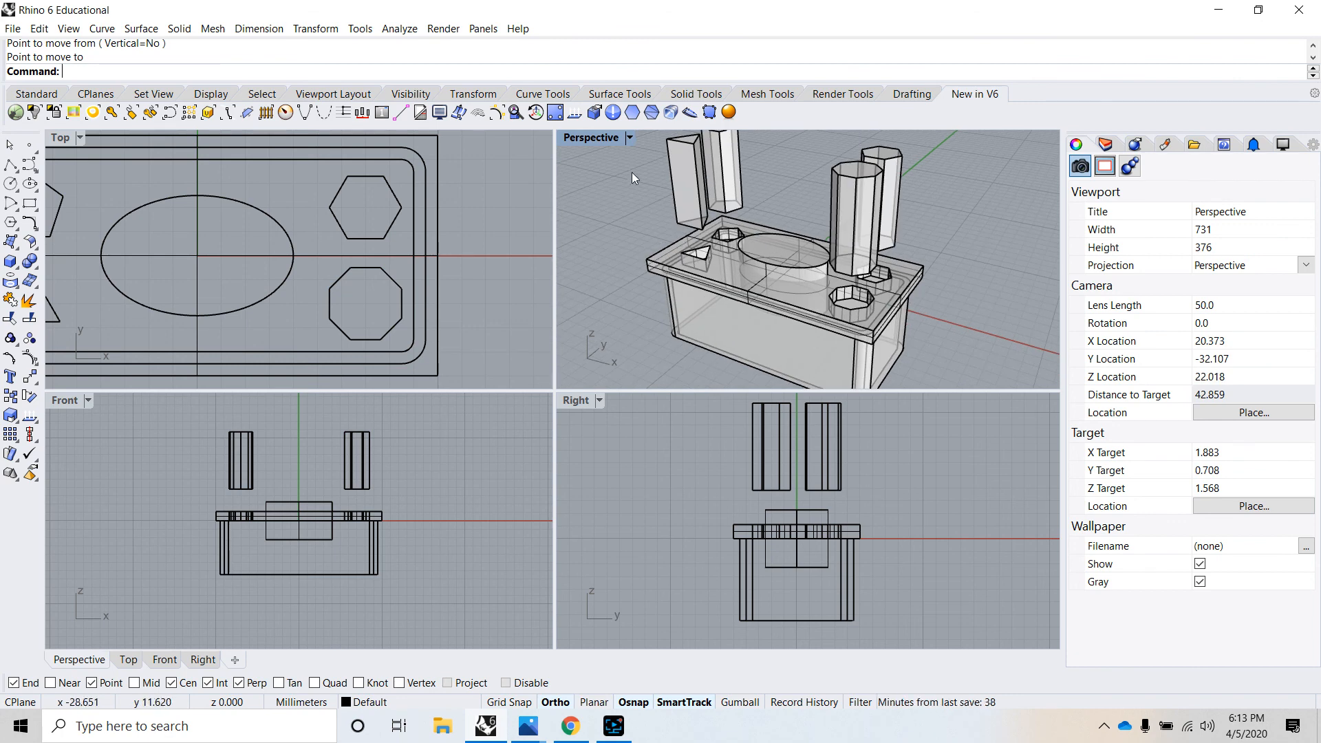
pyautogui.click(629, 137)
pyautogui.click(623, 211)
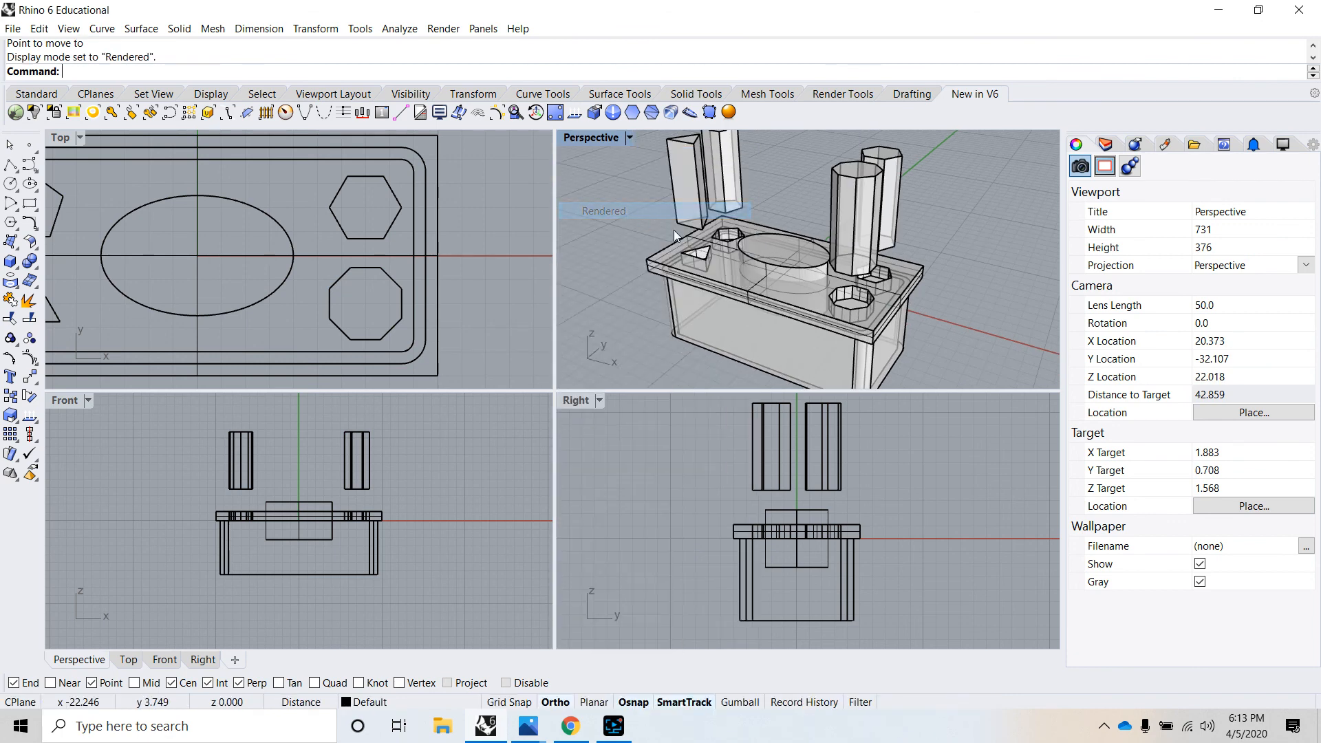
pyautogui.moveTo(675, 235)
pyautogui.mouseDown(button='right')
pyautogui.moveTo(753, 288)
pyautogui.moveTo(698, 235)
pyautogui.mouseUp(button='right')
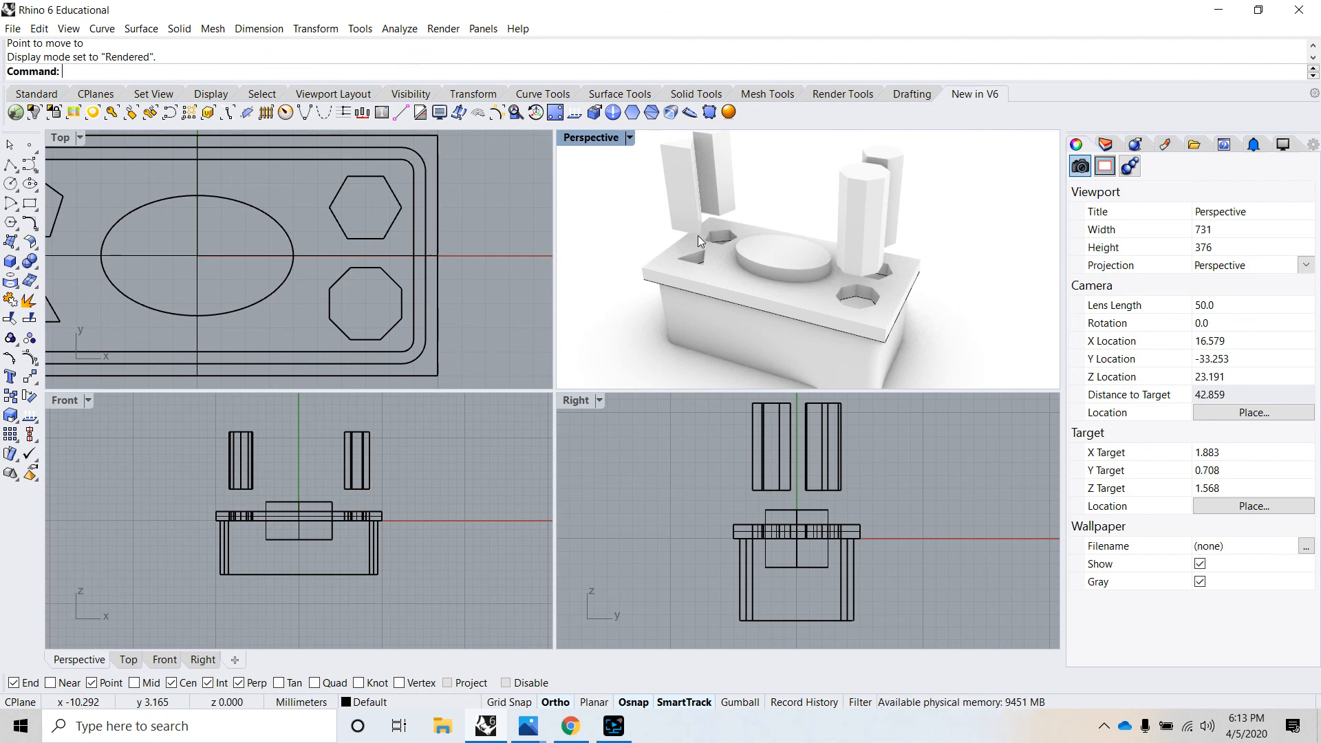